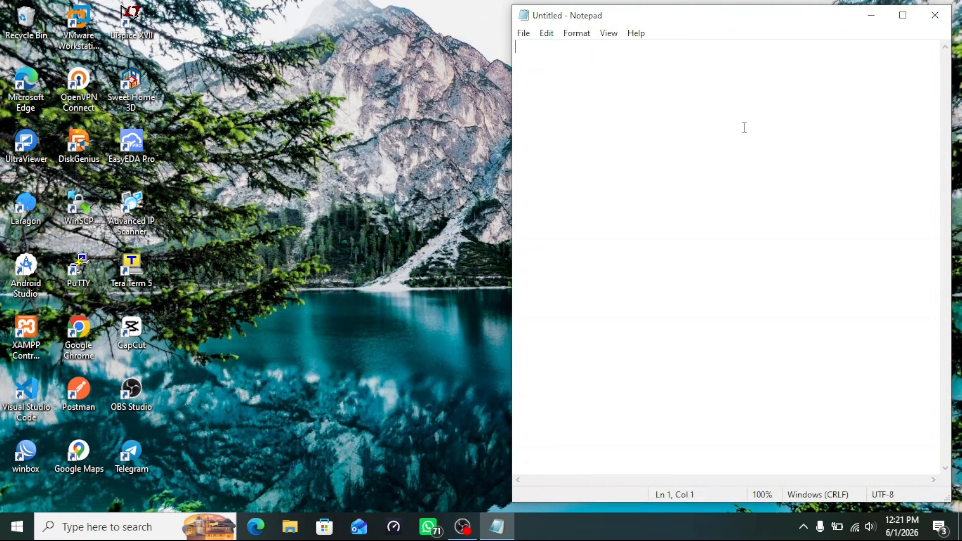
Type the title 'MONITORING PPPOE DENGAN TELEGRAM' and the line 'BUAT BOT TELEGRAM' in Notepad, fixing a typo
text(MONIT)
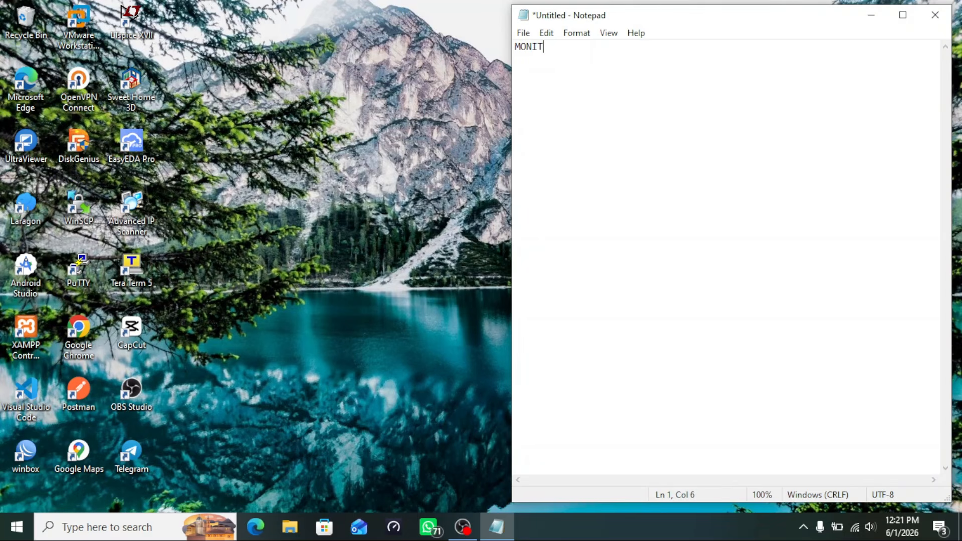
text(RO)
key(BackSpace)
key(BackSpace)
text(TORING PPPOE DEN)
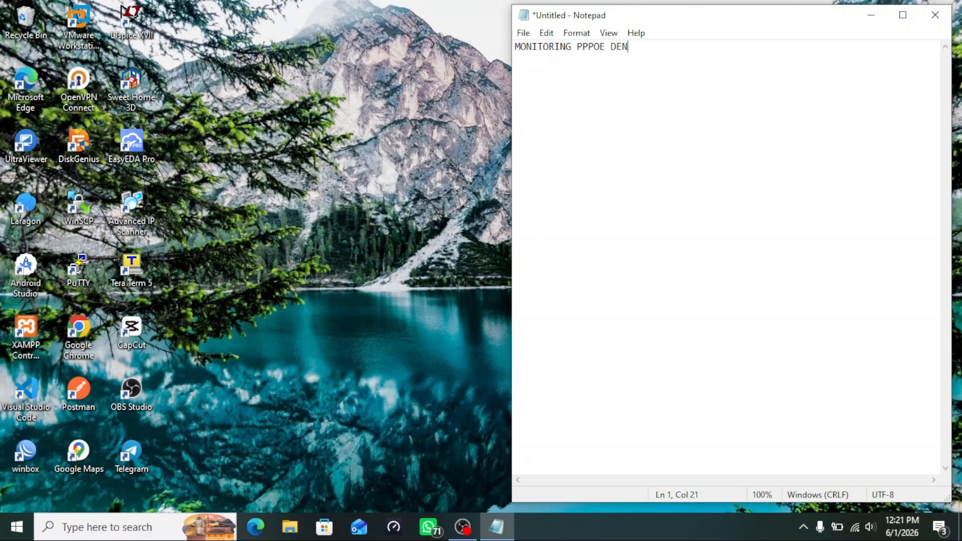
text(GAN TELEGRAM  )
text(BUAT BO)
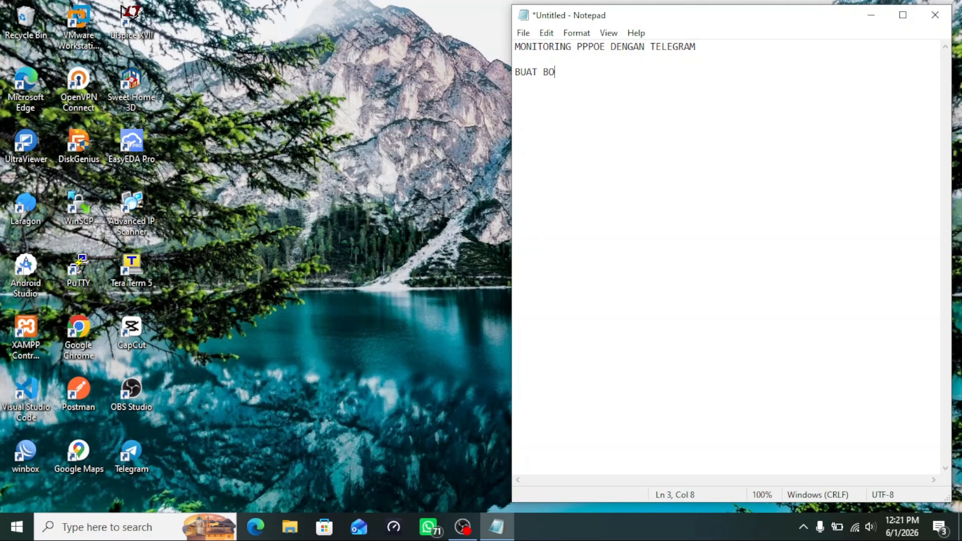
text(T TELEGRAM)
click(533, 303)
click(453, 294)
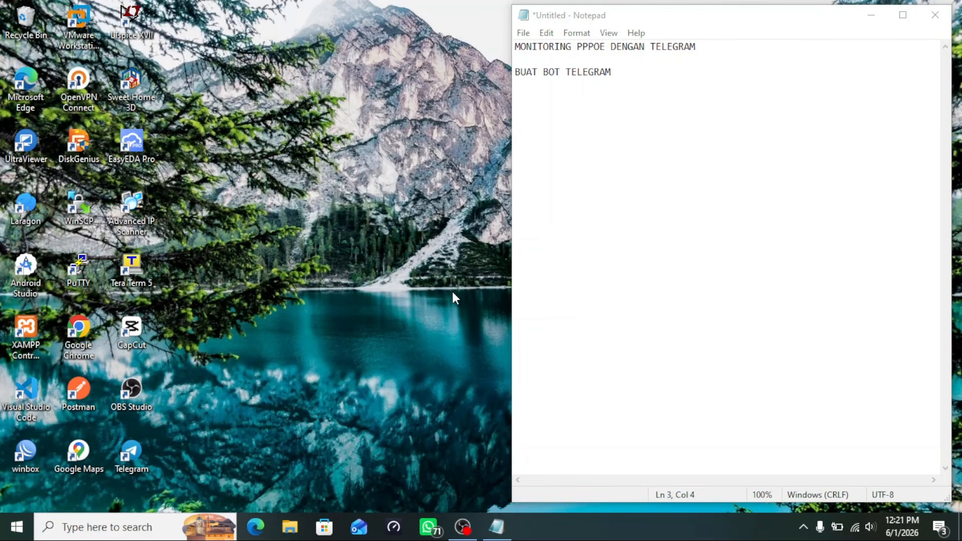
Launch Telegram Desktop from its desktop icon
double_click(129, 457)
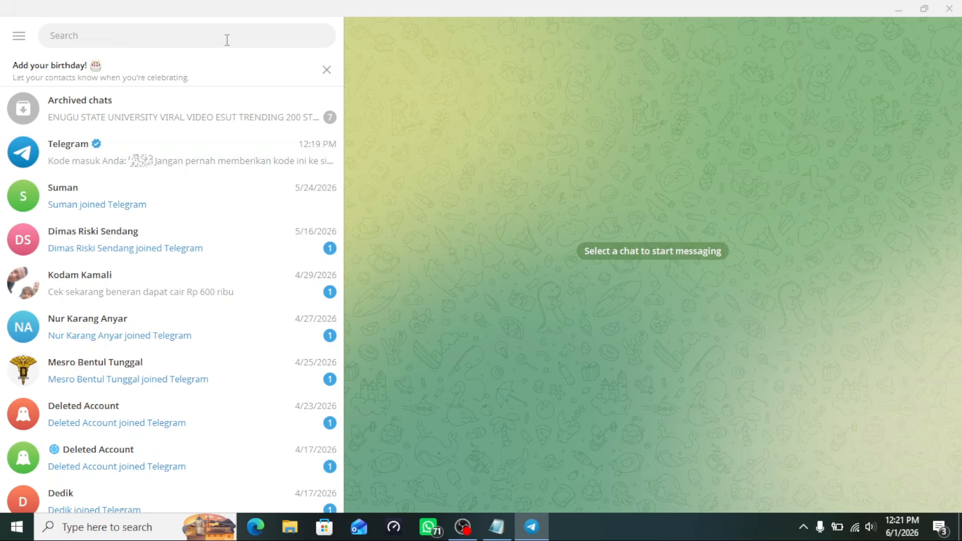
scroll(169, 241, down, 5)
scroll(170, 240, up, 5)
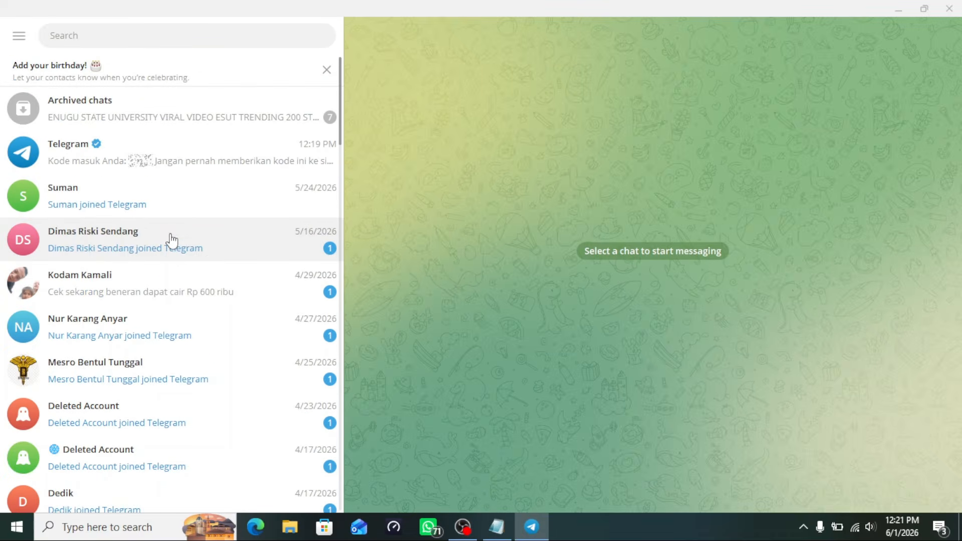
click(184, 36)
text(B)
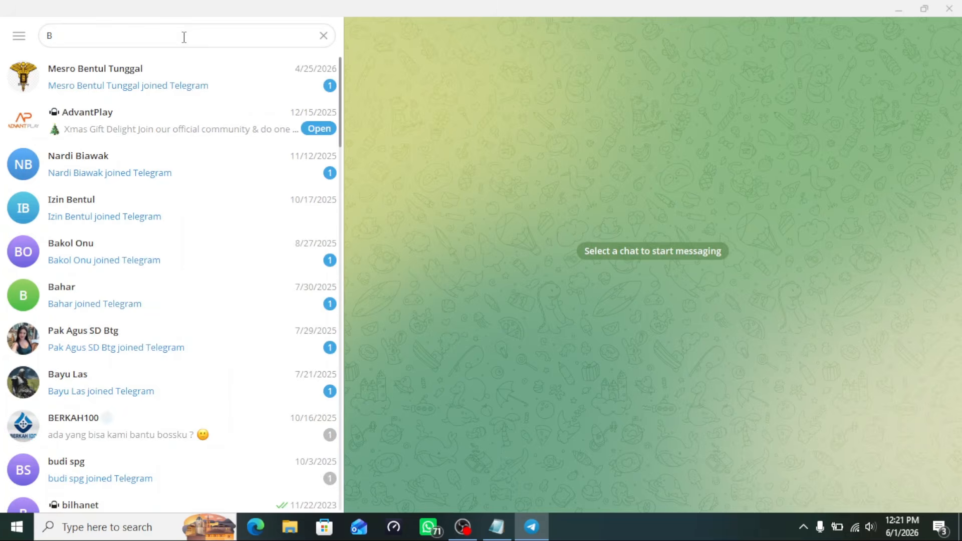
text(OT)
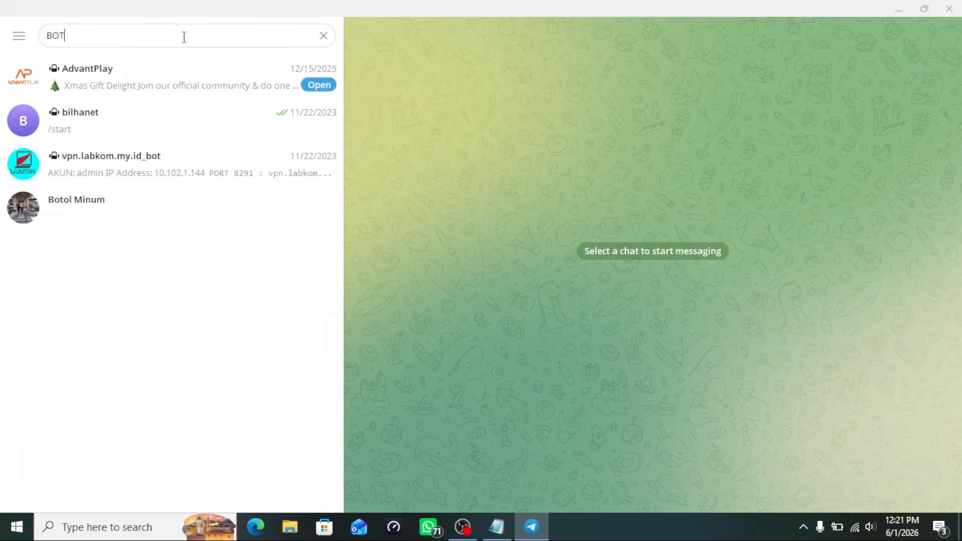
key(BackSpace)
key(BackSpace)
key(BackSpace)
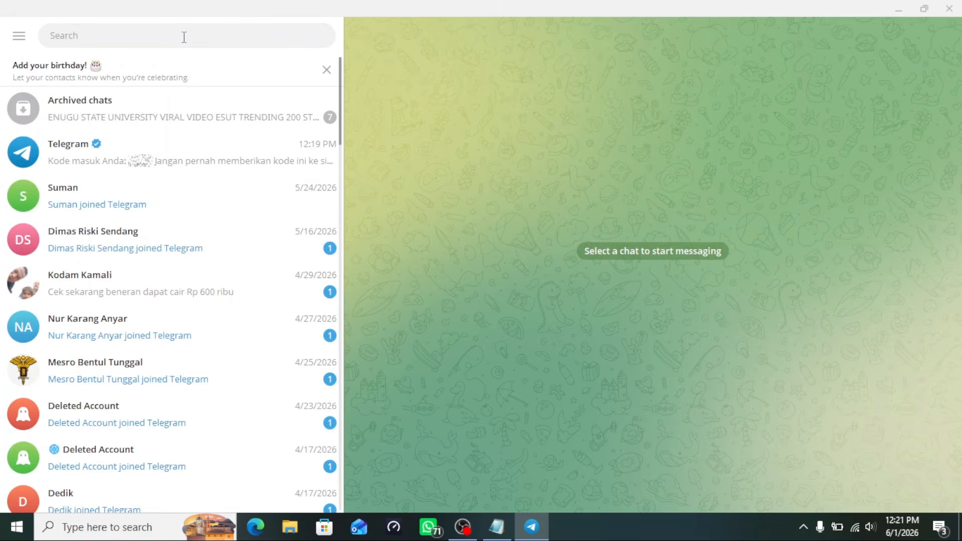
text(@bot)
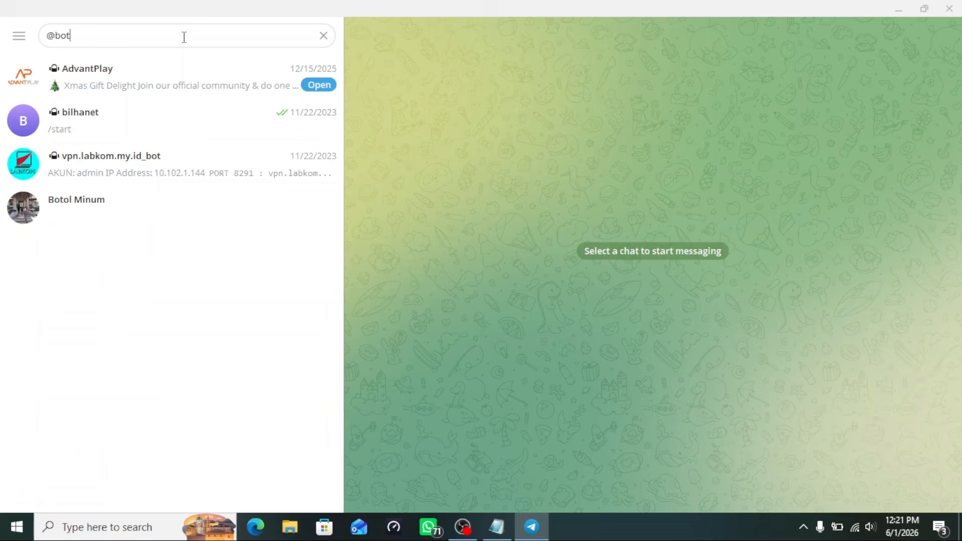
text(f)
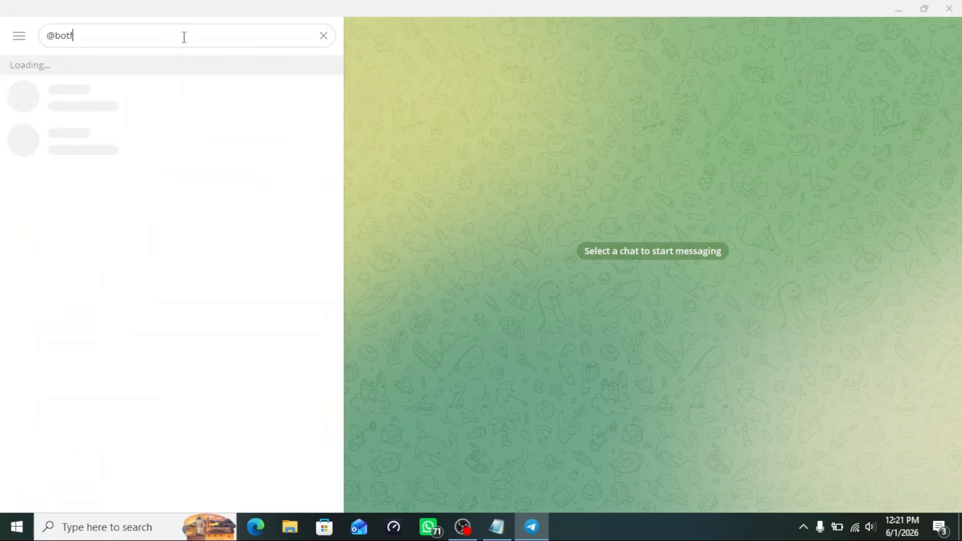
text(h)
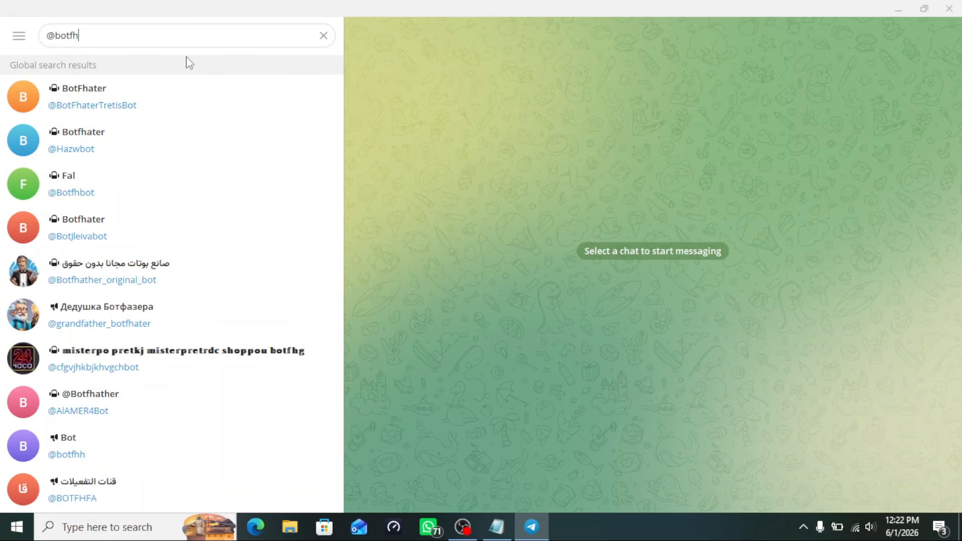
key(BackSpace)
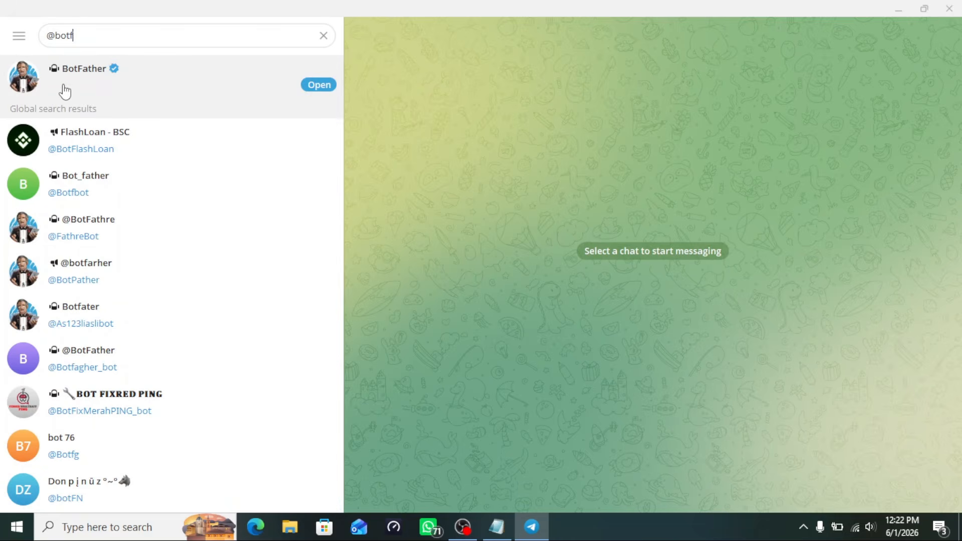
Open the verified BotFather chat, start it, and send the /newbot command
click(105, 80)
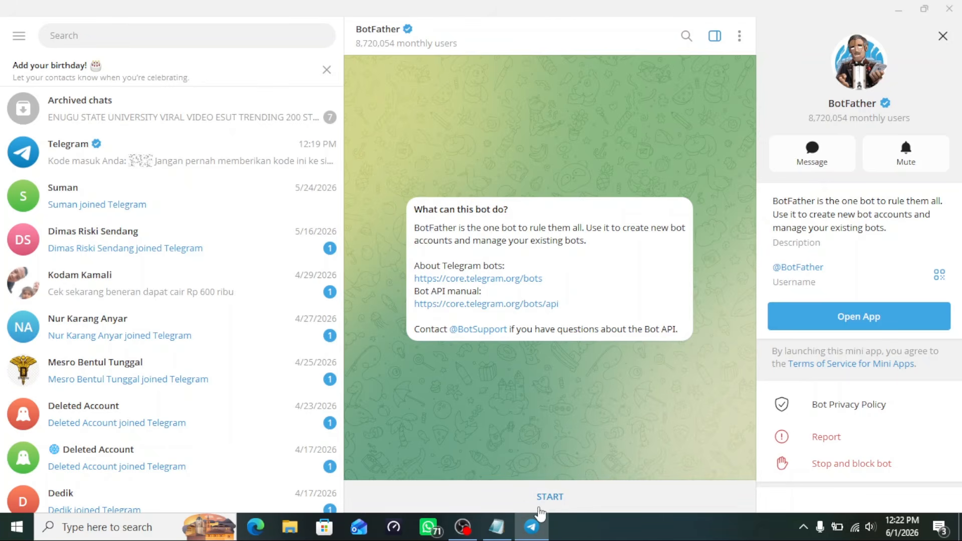
click(550, 498)
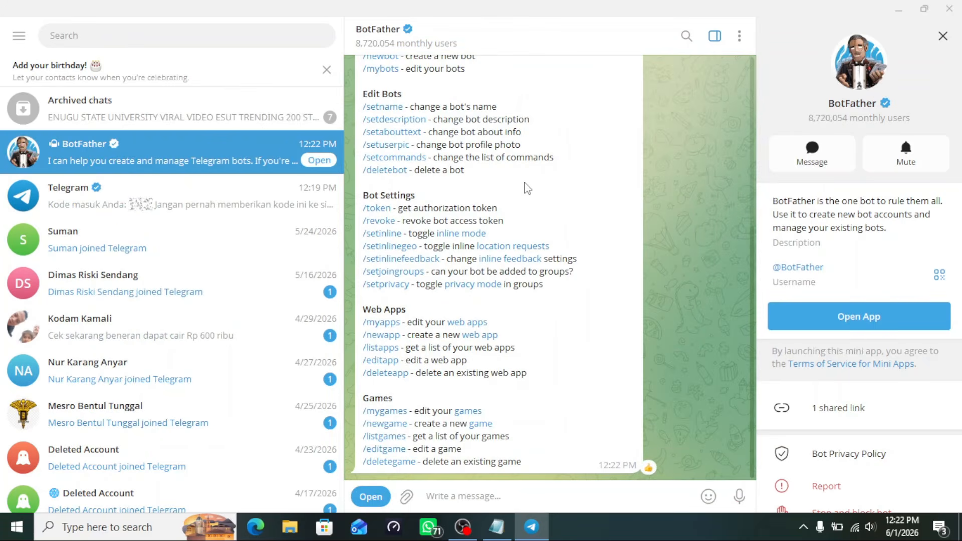
scroll(526, 189, up, 2)
scroll(526, 189, up, 1)
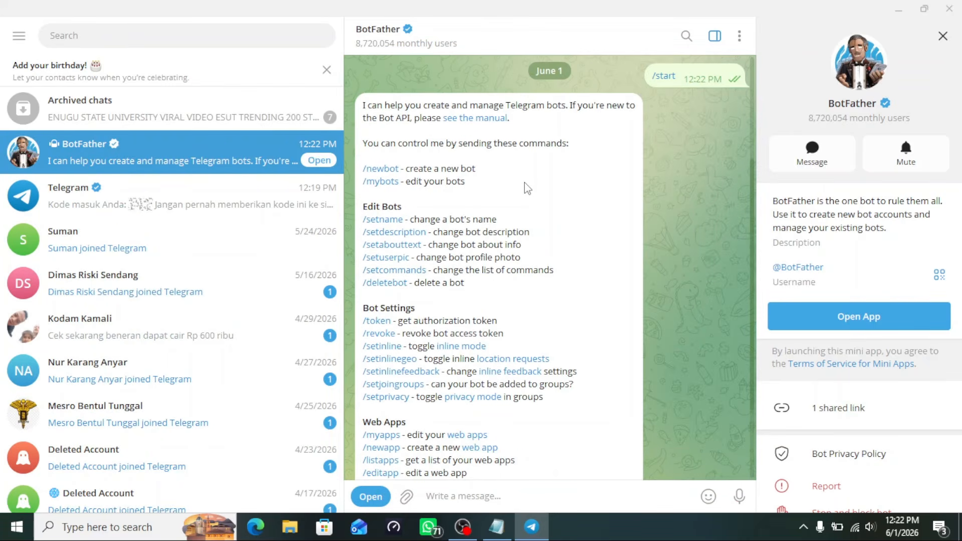
click(380, 170)
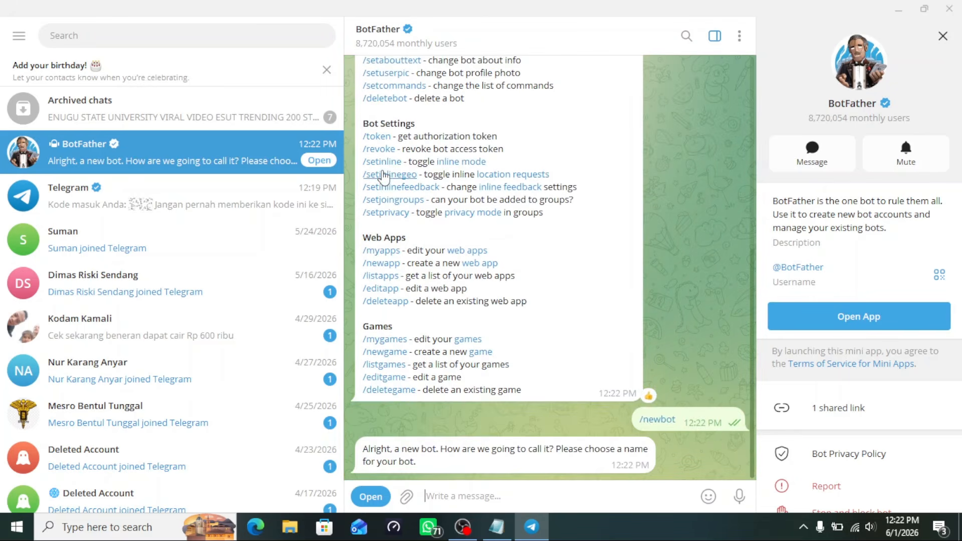
mouse_move(404, 496)
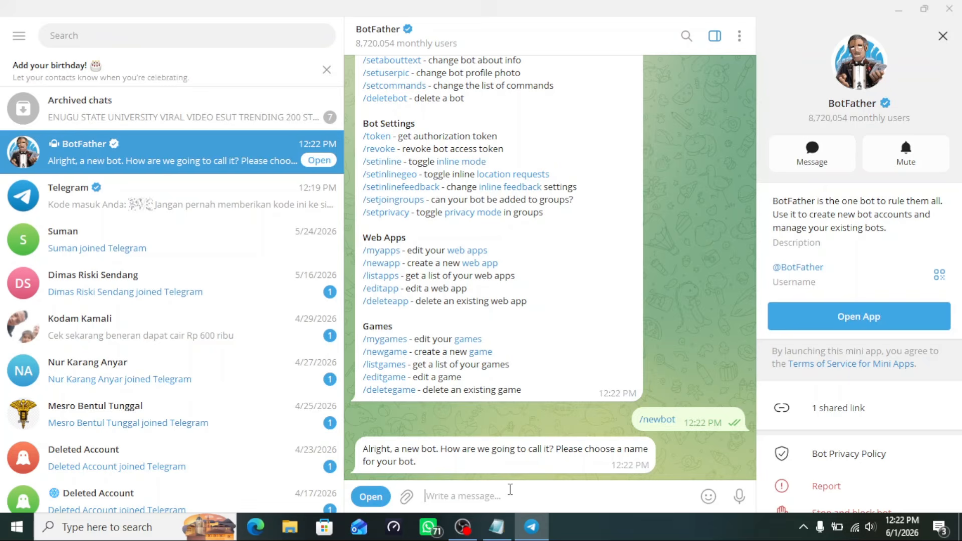
click(496, 526)
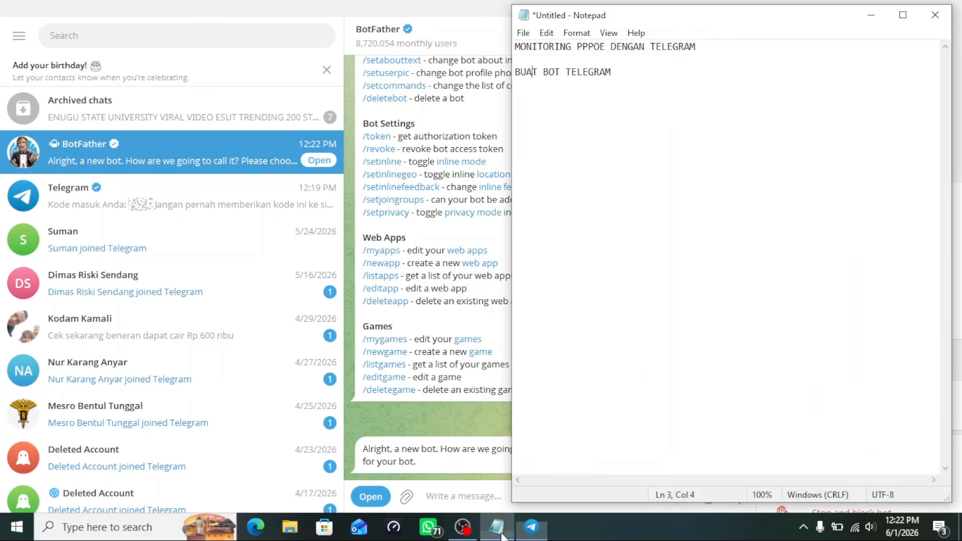
Add the line '- ketik asalbiar di pandu oleh botnya' under 'BUAT BOT TELEGRAM'
click(627, 76)
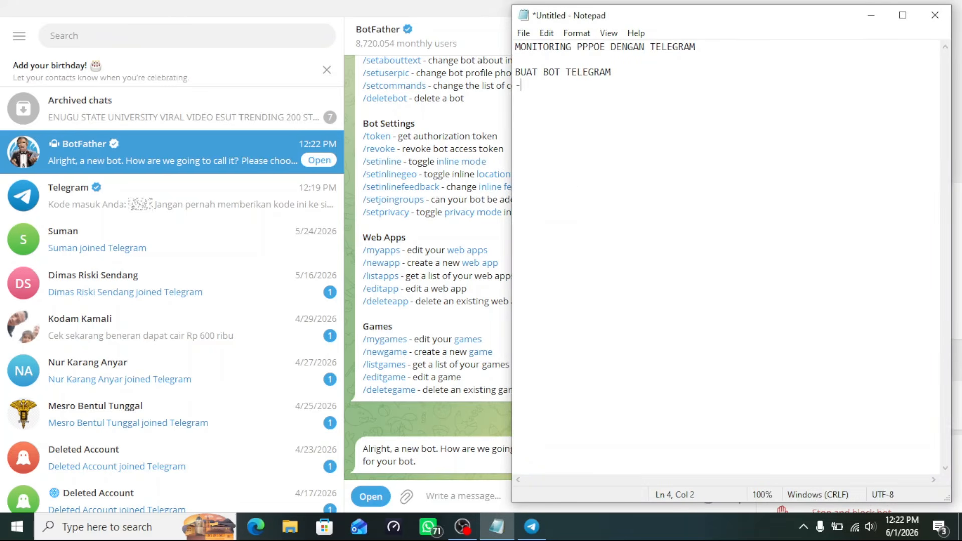
text(- ketik asalbiar di pand)
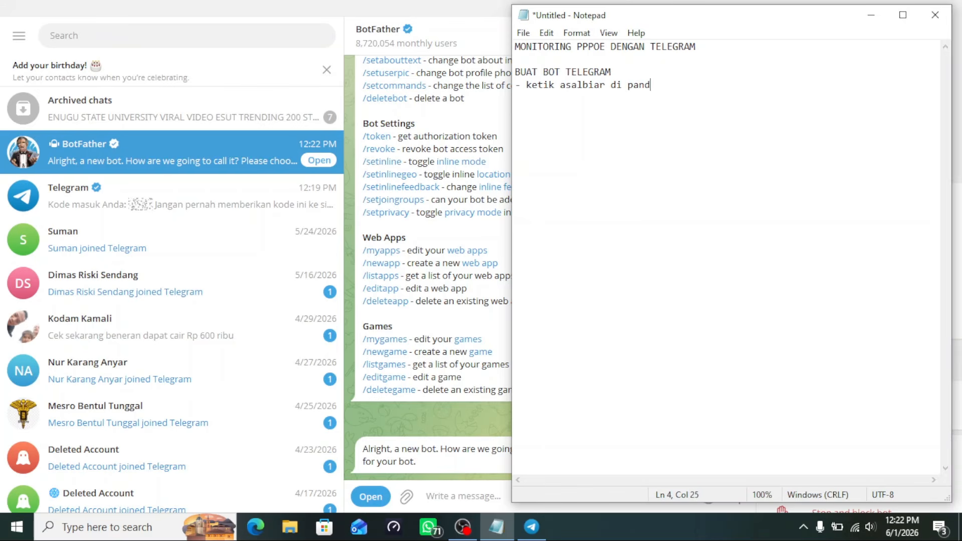
text(u oleh botnya)
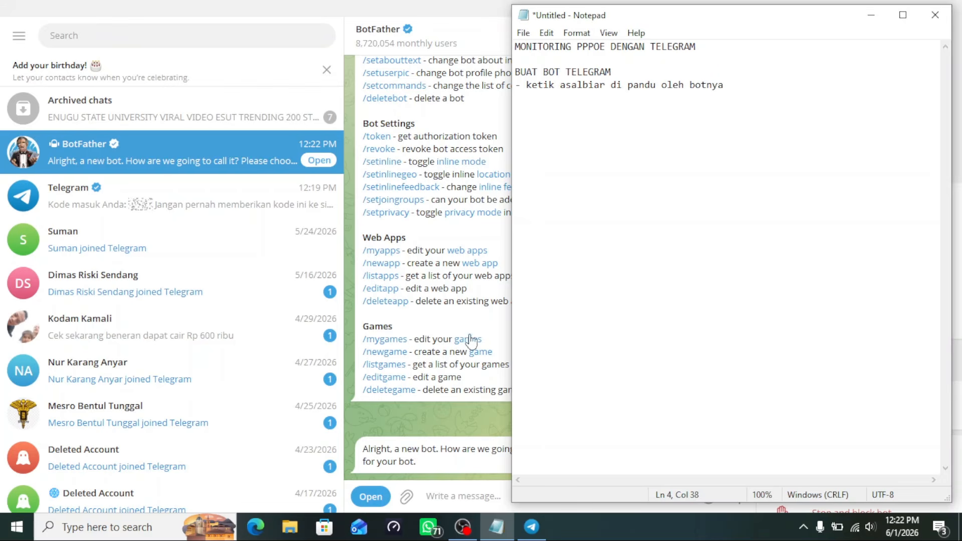
Send 'bot' as the new bot's name in the BotFather chat
click(443, 497)
text(b)
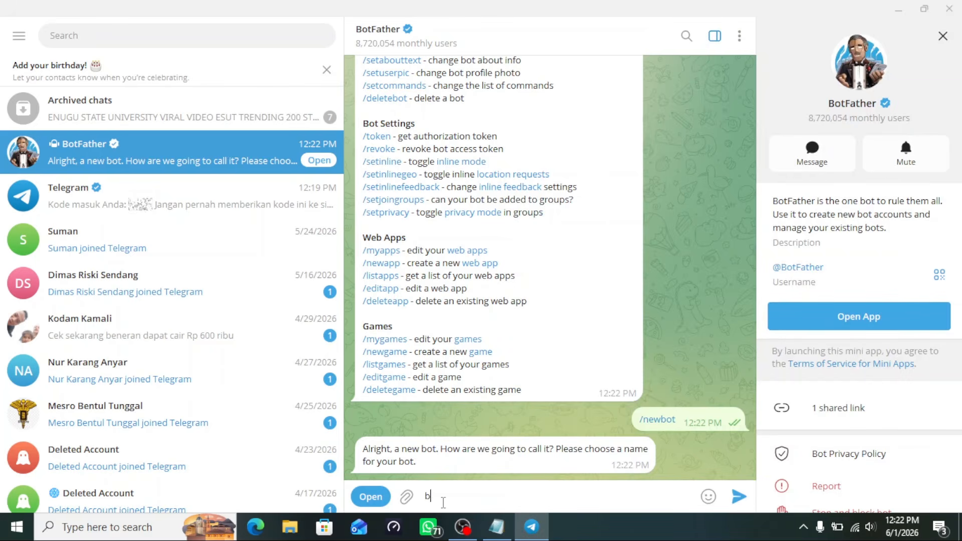
text(ot)
key(Return)
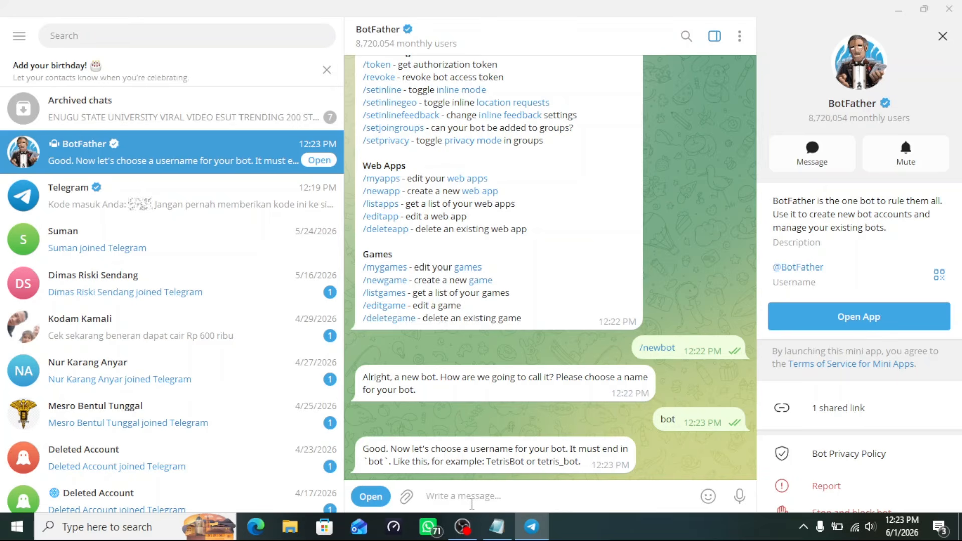
Submit a first username, then 'Contoh_monitor_saya_bot' after the first is rejected as taken
text(Moni)
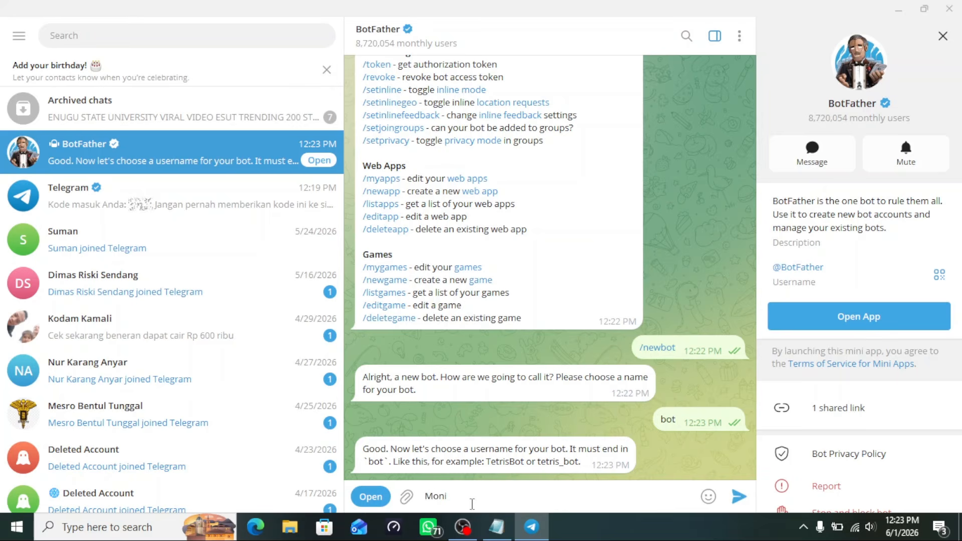
text(toringku)
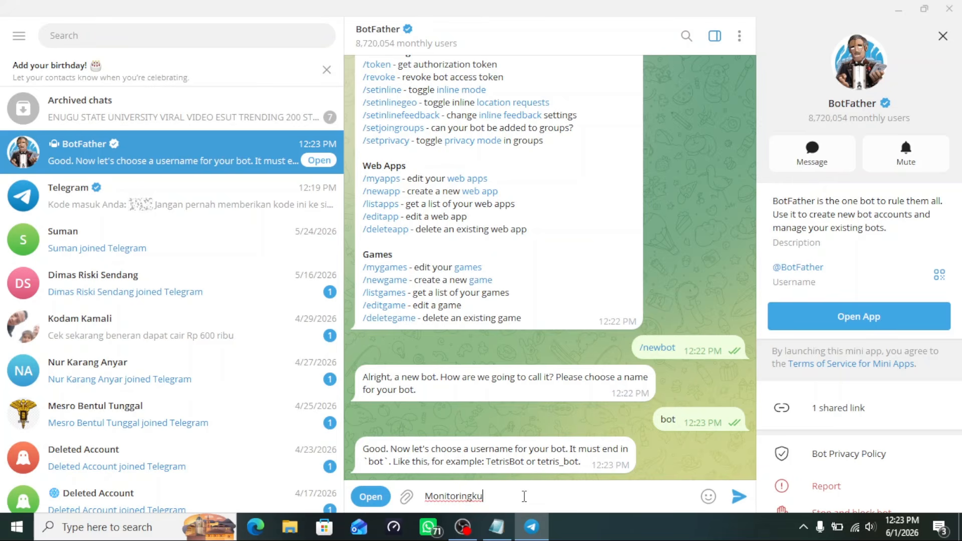
text(bot)
key(Return)
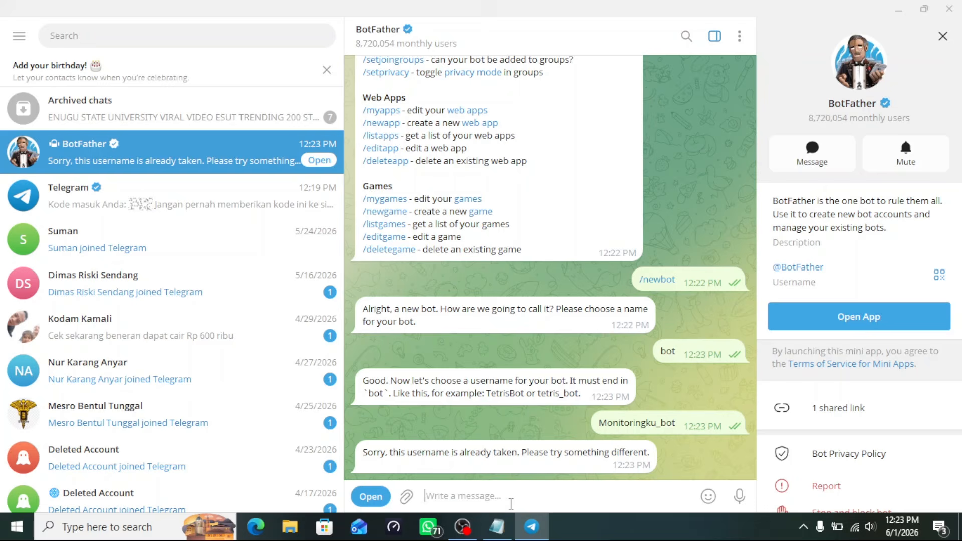
text(Con)
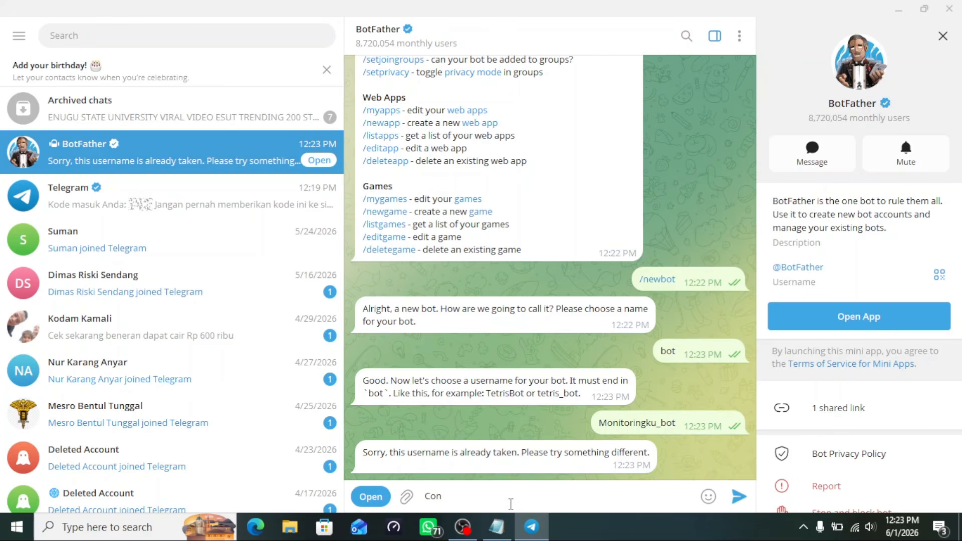
text(toh_monitor)
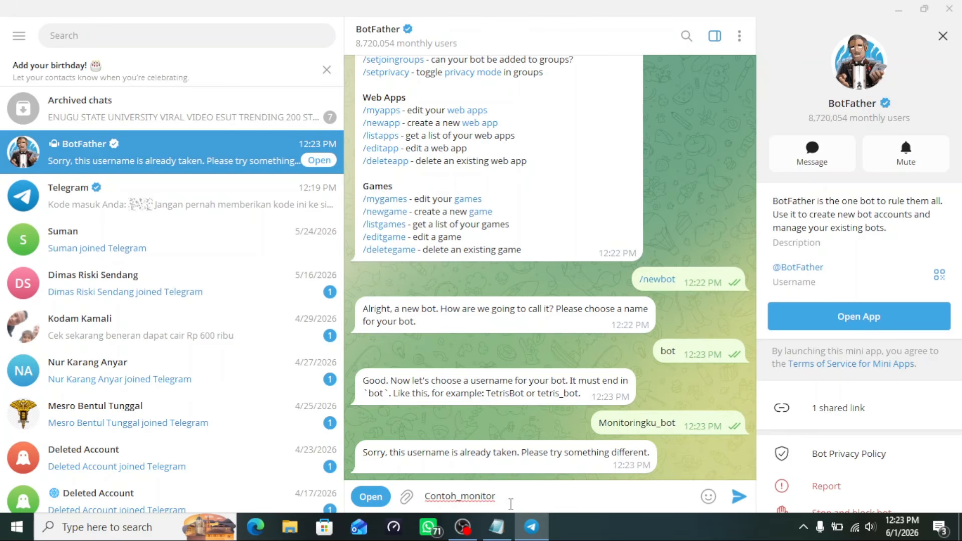
text(_saya_bot)
key(Return)
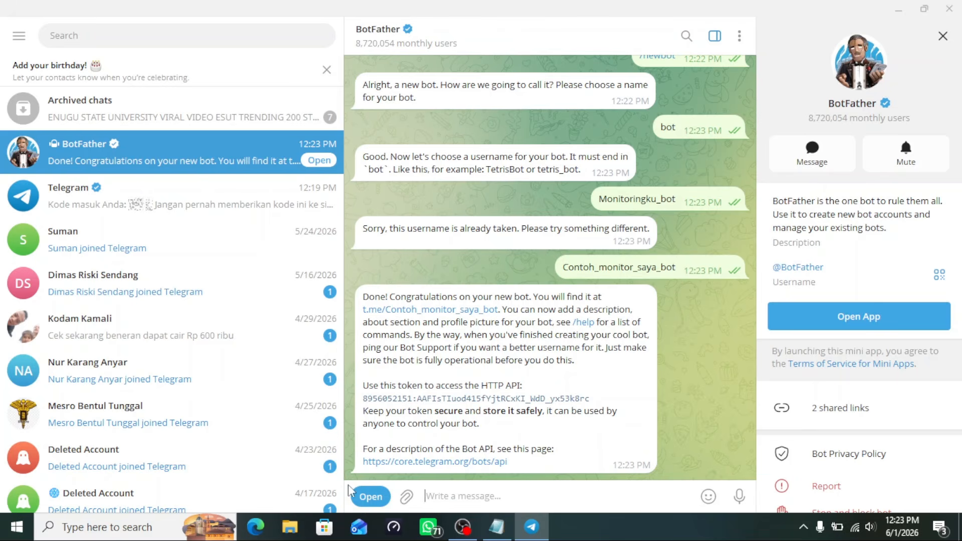
mouse_move(400, 497)
Copy the bot token from BotFather's reply and paste it into a 'copy bot token ()' line
double_click(365, 403)
drag(602, 401, 364, 401)
key(ctrl+c)
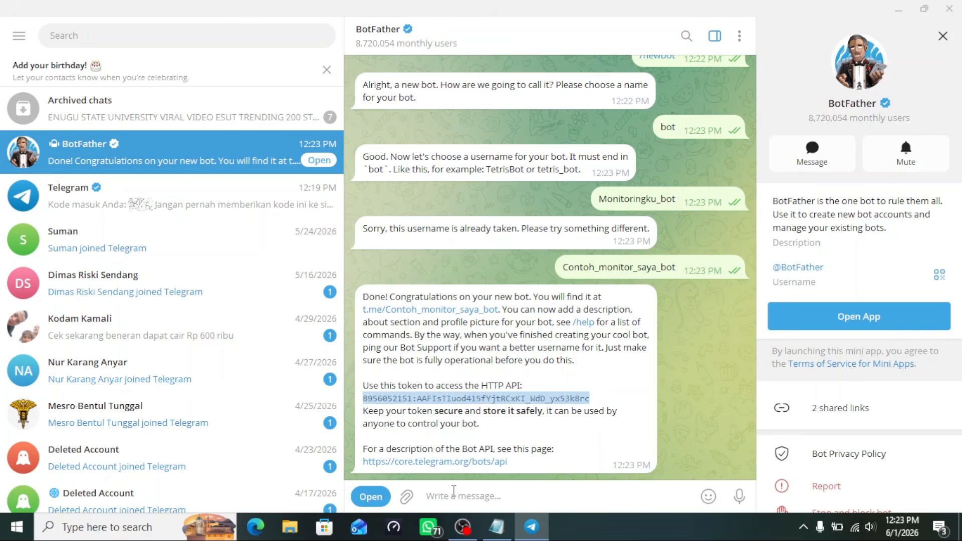
click(496, 527)
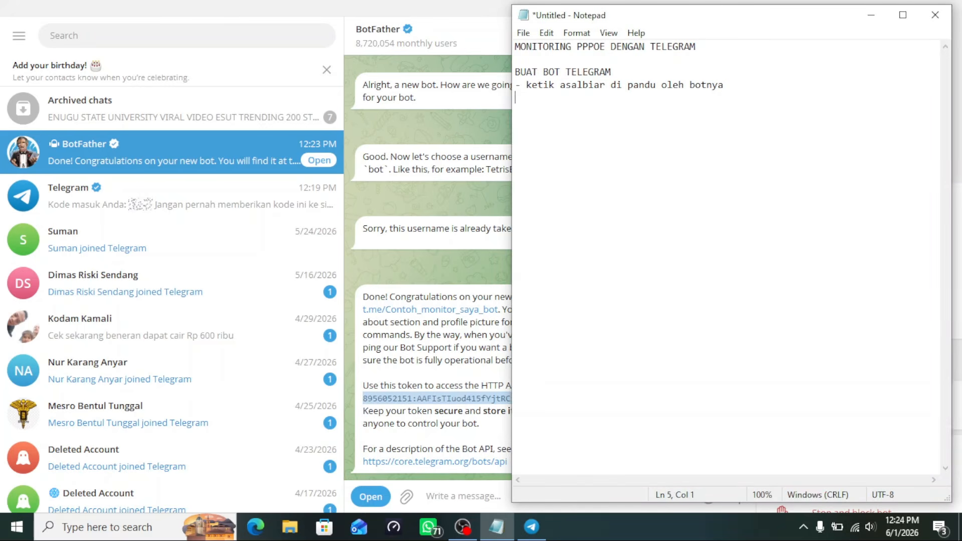
text(copy bot token  ())
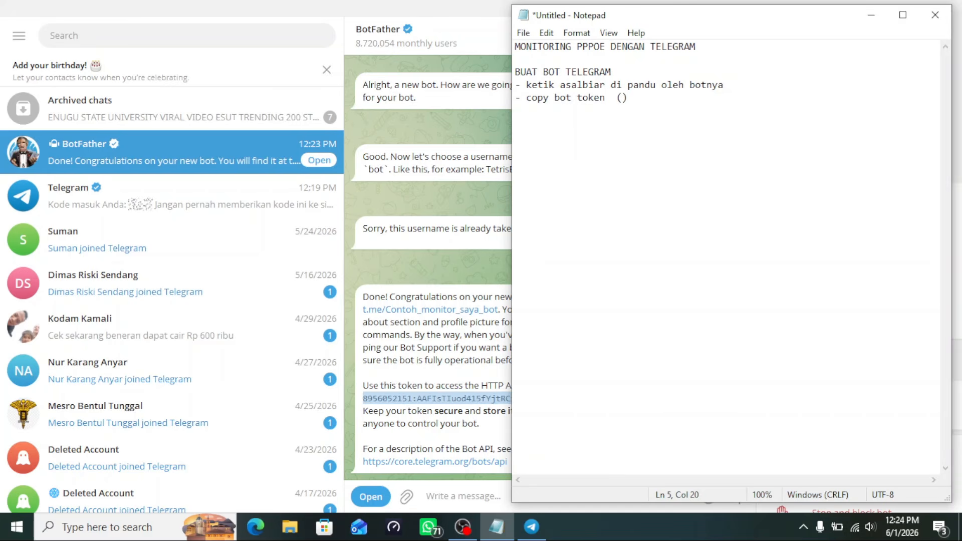
key(ctrl+v)
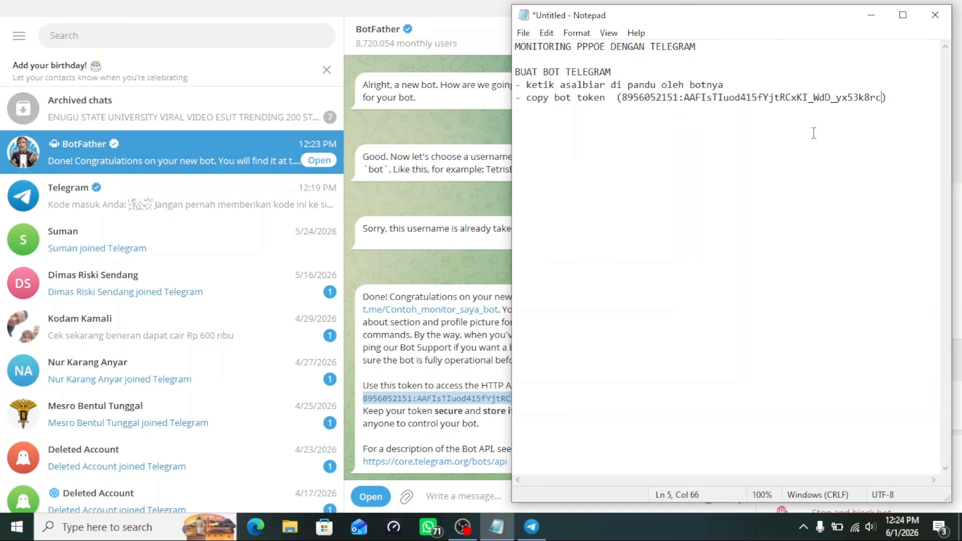
Add a new note line '- selanjutnya kita cek bot nya'
key(Return)
text(- selanjutnya kita cek)
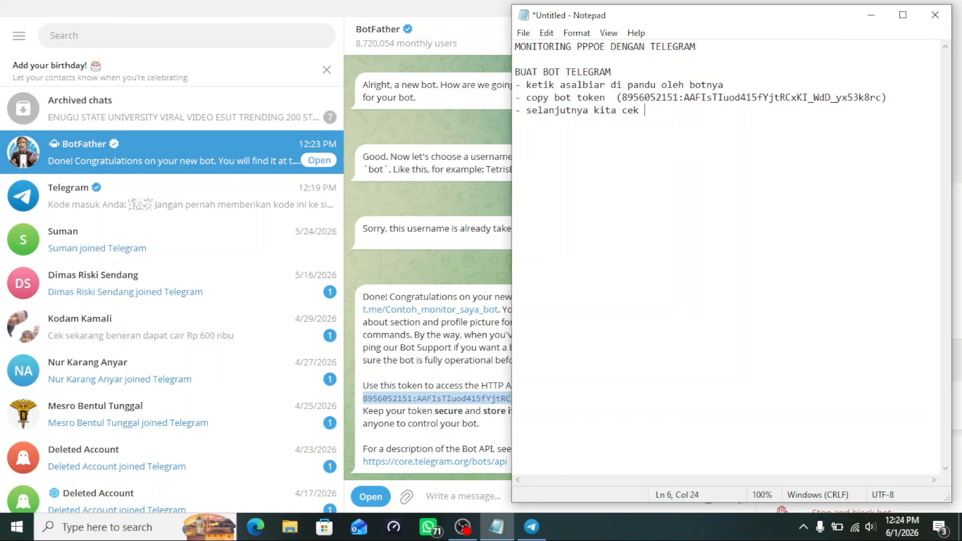
text( bot nya denga)
key(BackSpace)
key(BackSpace)
key(BackSpace)
key(BackSpace)
key(BackSpace)
key(BackSpace)
key(BackSpace)
In Edge, type 'api.' and pick the previously visited api.telegram.org getUpdates address
click(250, 536)
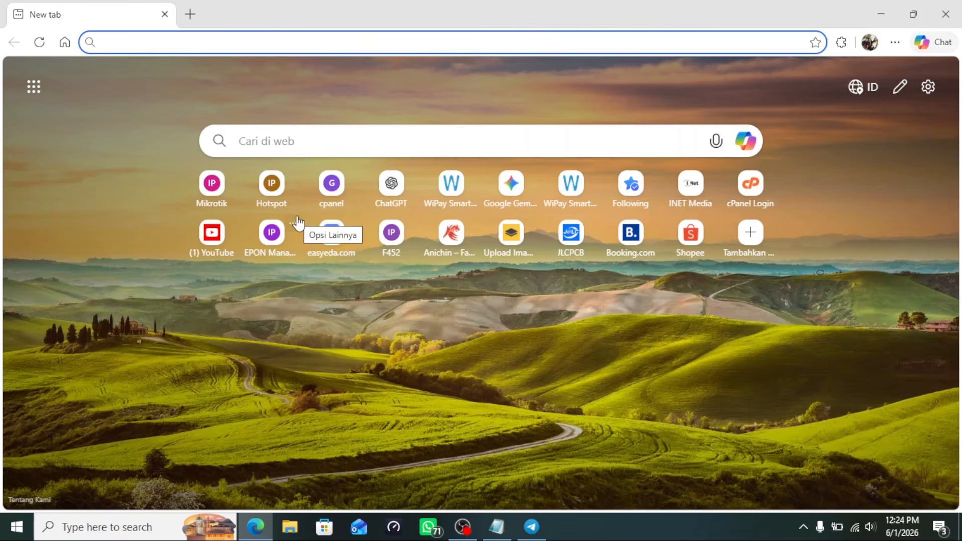
text(api.)
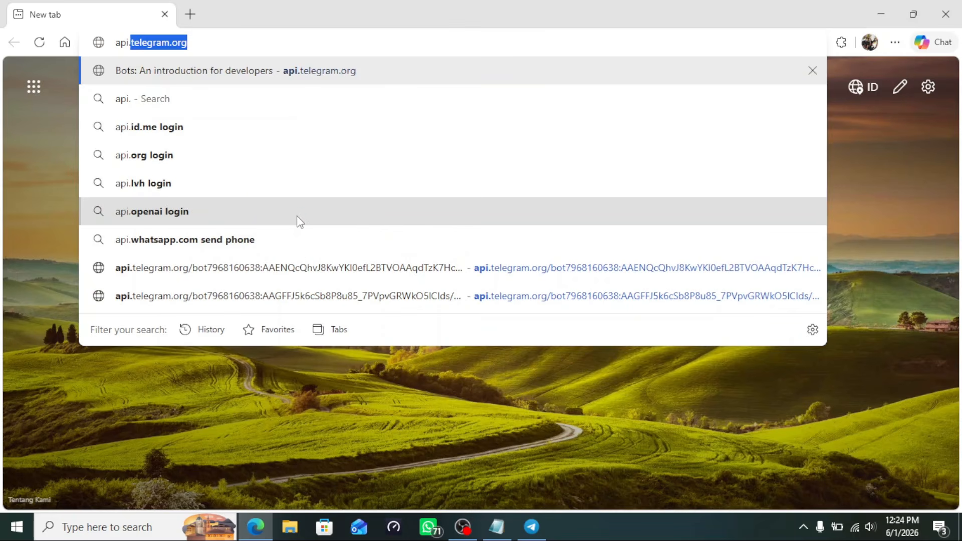
click(321, 268)
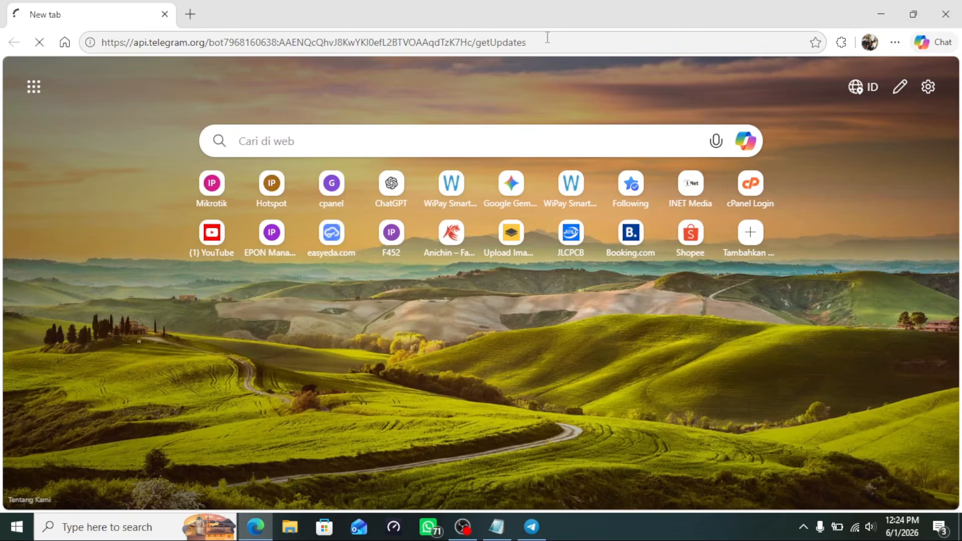
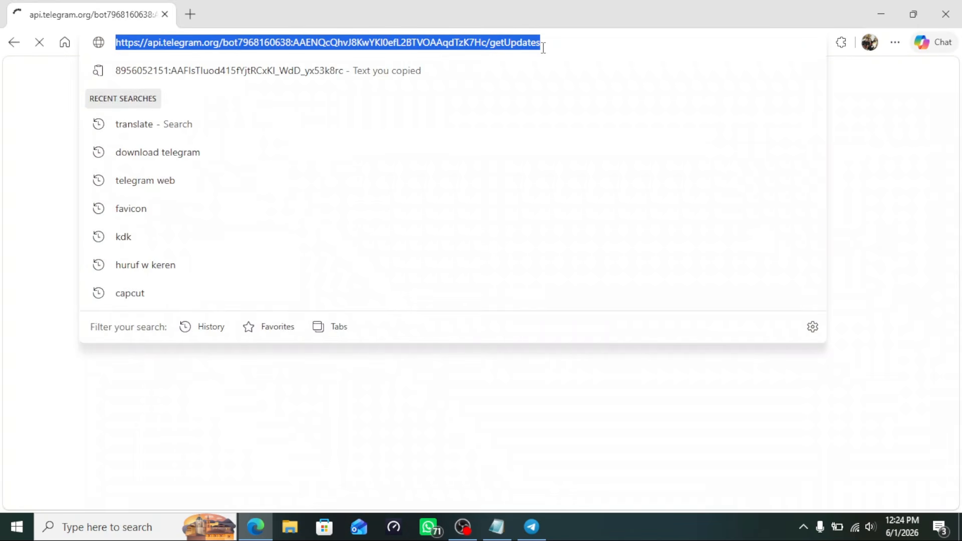
Bring the Notepad notes forward beside Edge's 401 Unauthorized getUpdates page
click(498, 530)
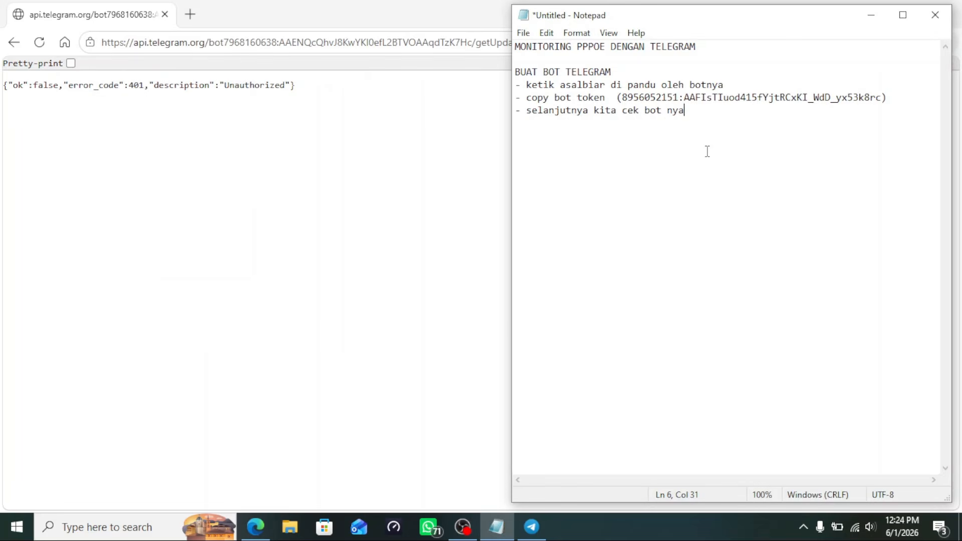
Add 'dengan i' and paste the getUpdates URL into the notes, with Notepad maximized
text(dengan ini)
key(ctrl+v)
click(903, 16)
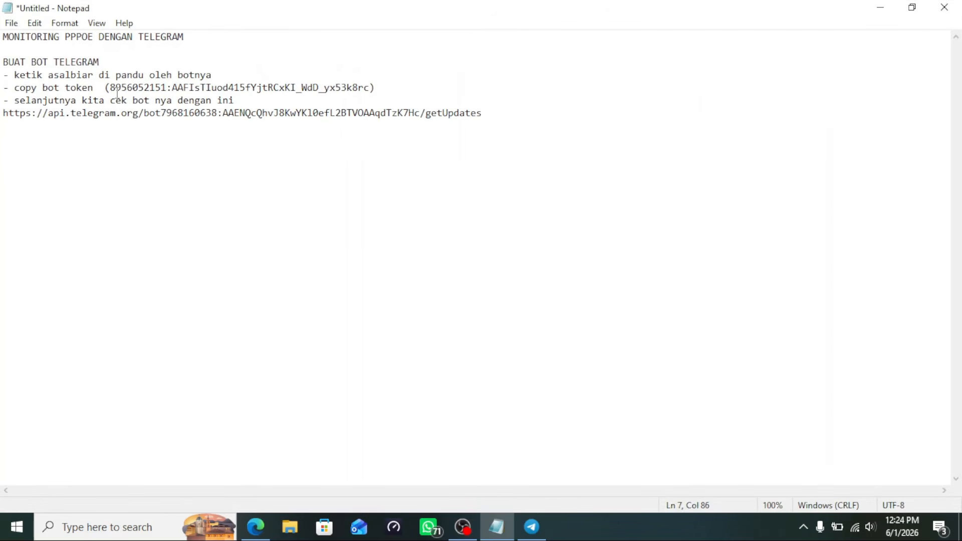
Copy the bot token noted on line 5
drag(110, 88, 370, 88)
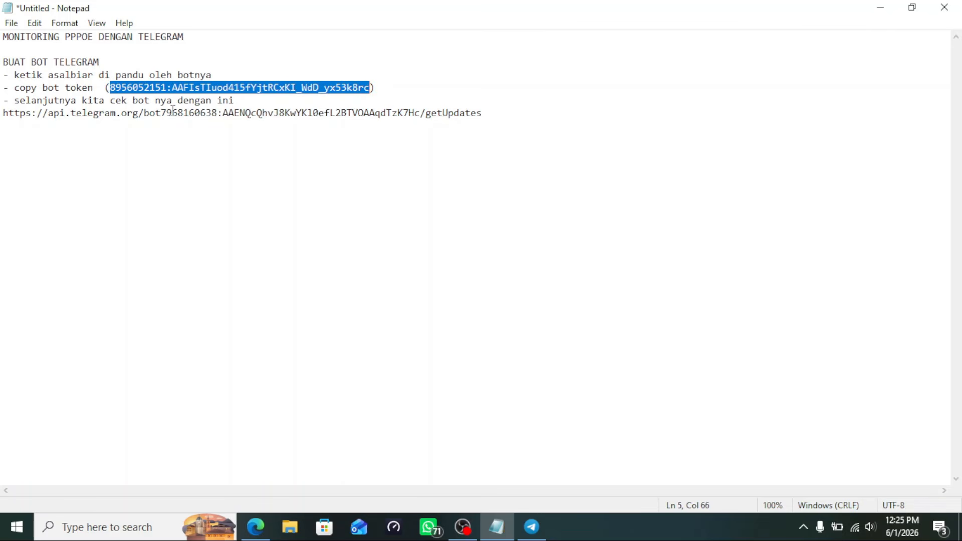
drag(161, 113, 421, 116)
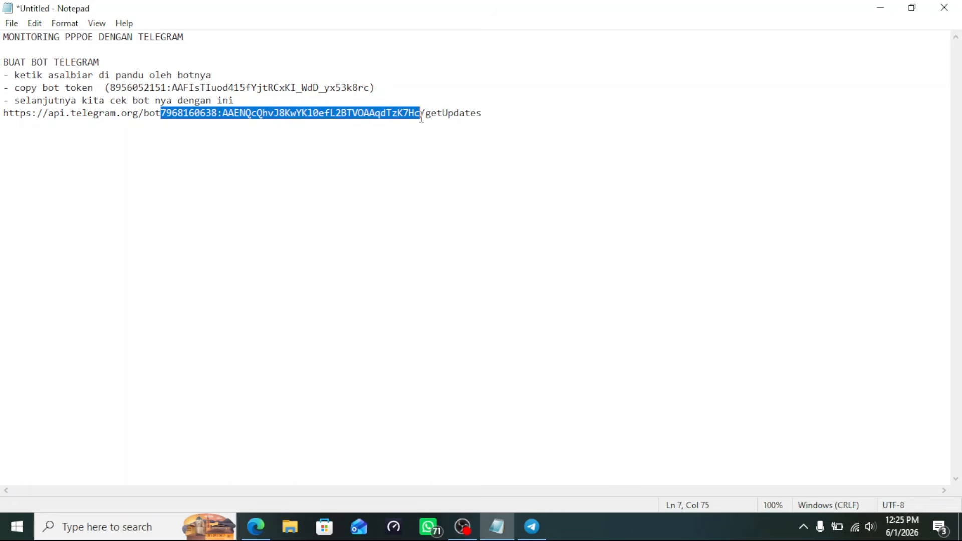
double_click(294, 88)
click(295, 88)
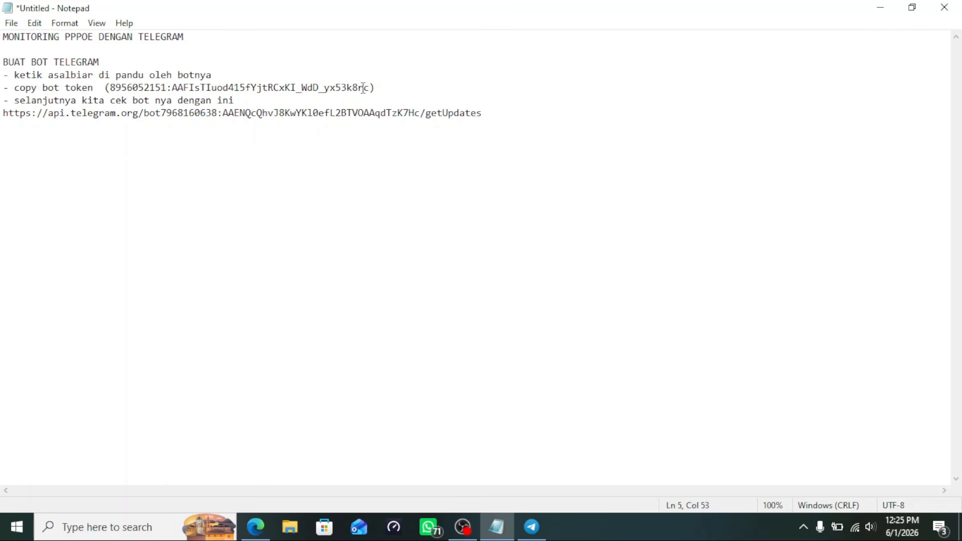
drag(371, 88, 108, 87)
right_click(119, 89)
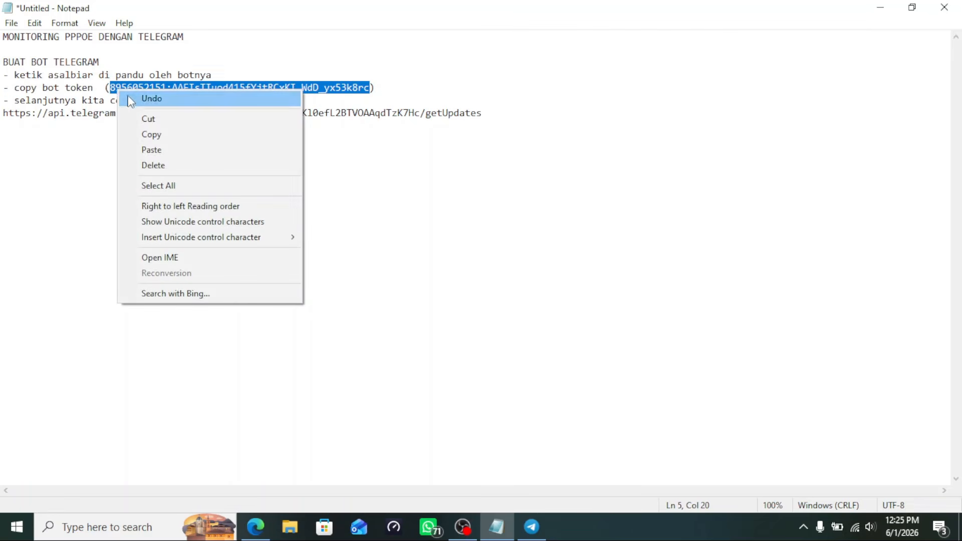
click(153, 134)
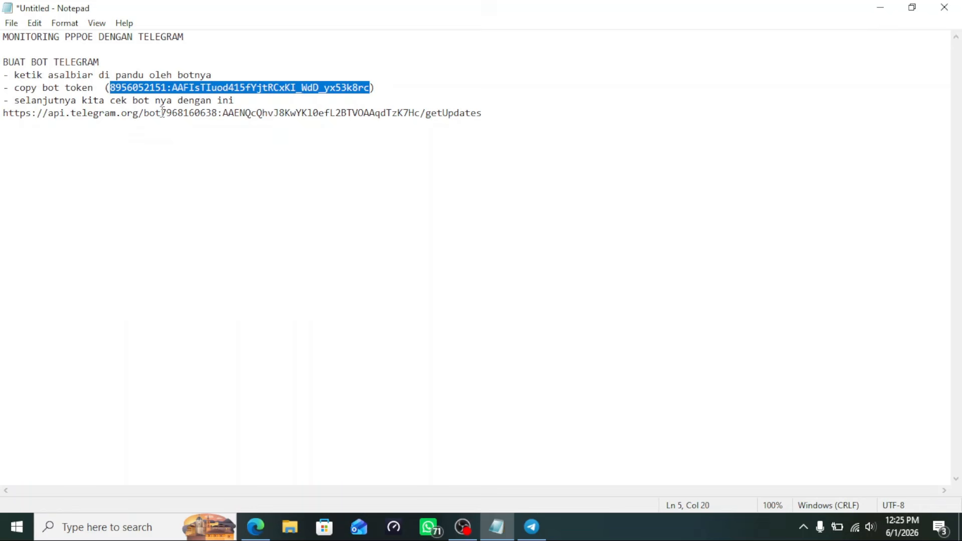
Replace the URL's old token with the bot token, then copy the updated URL back to Edge
drag(162, 112, 422, 113)
key(Delete)
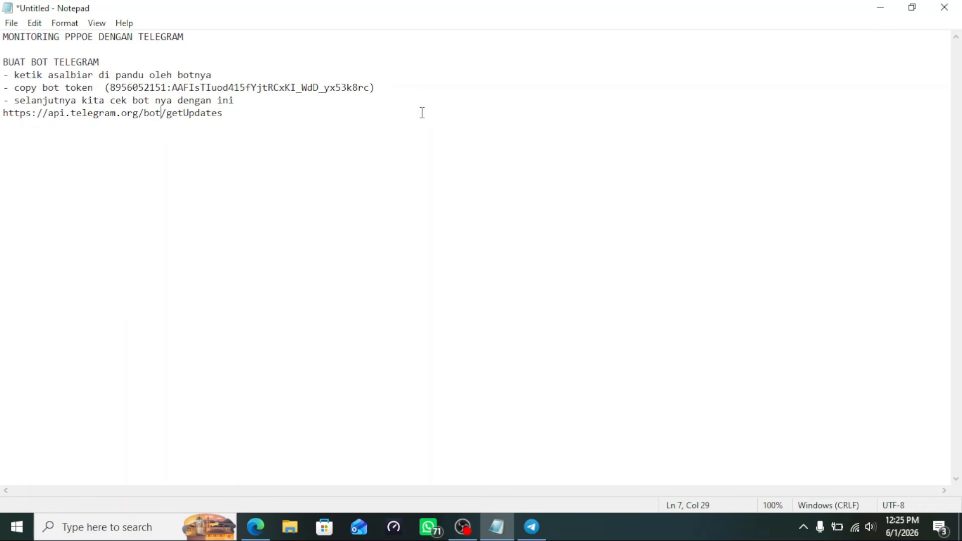
right_click(160, 110)
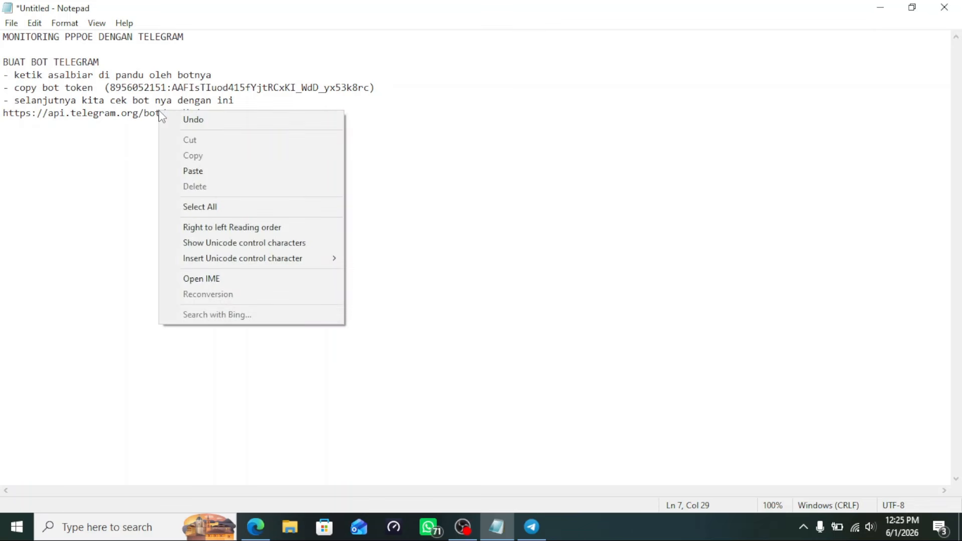
click(212, 170)
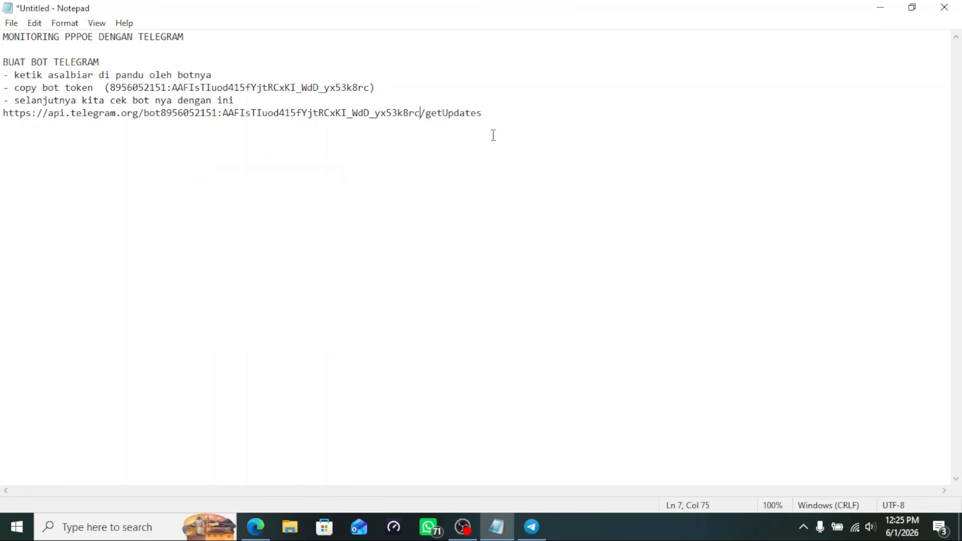
drag(484, 115, 2, 113)
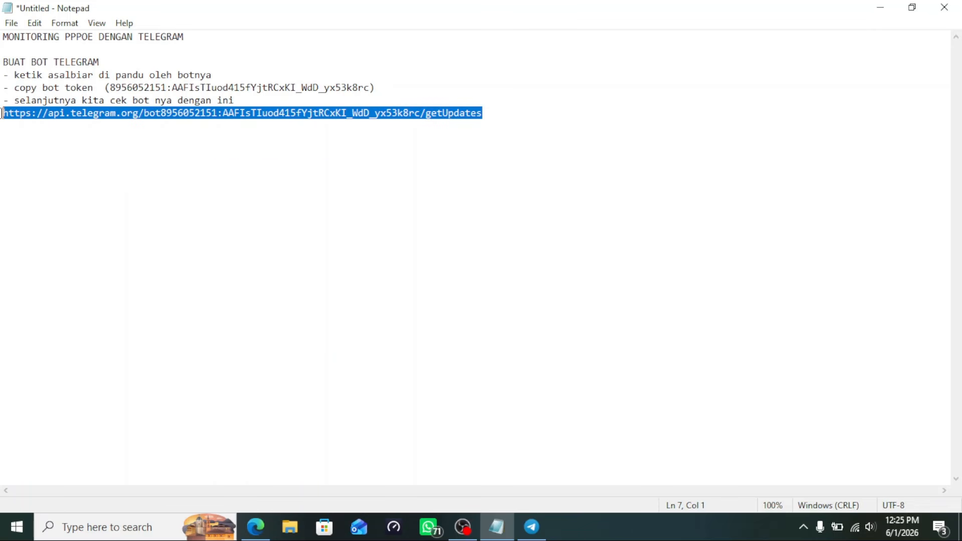
right_click(12, 114)
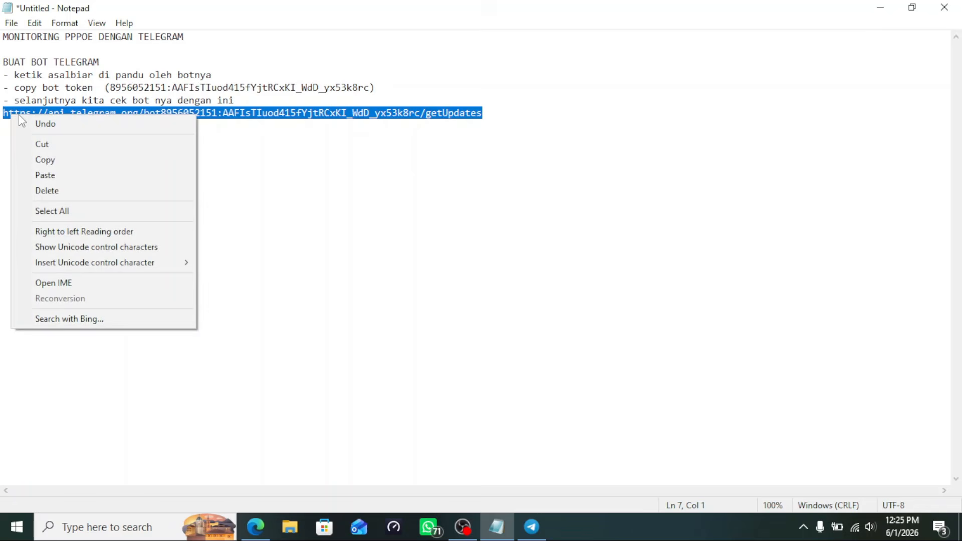
click(46, 161)
click(257, 527)
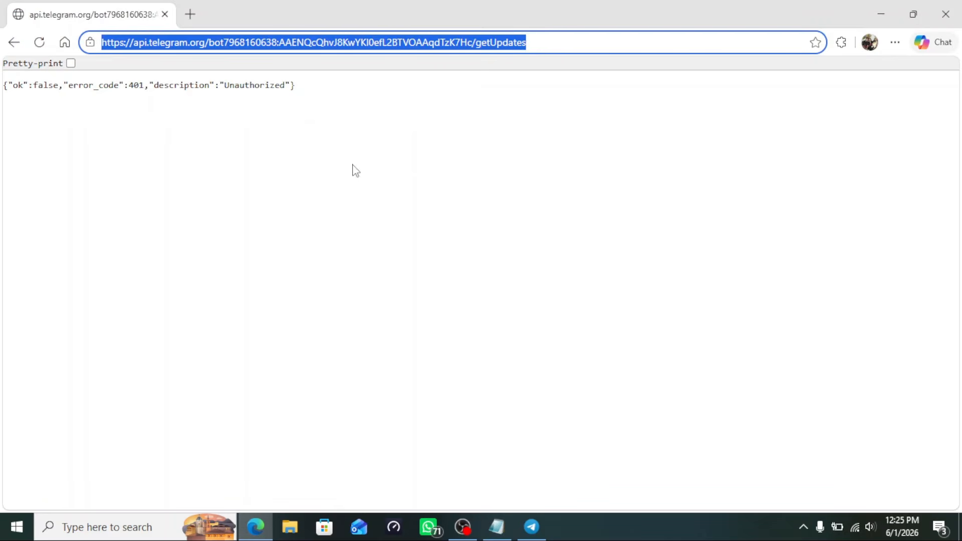
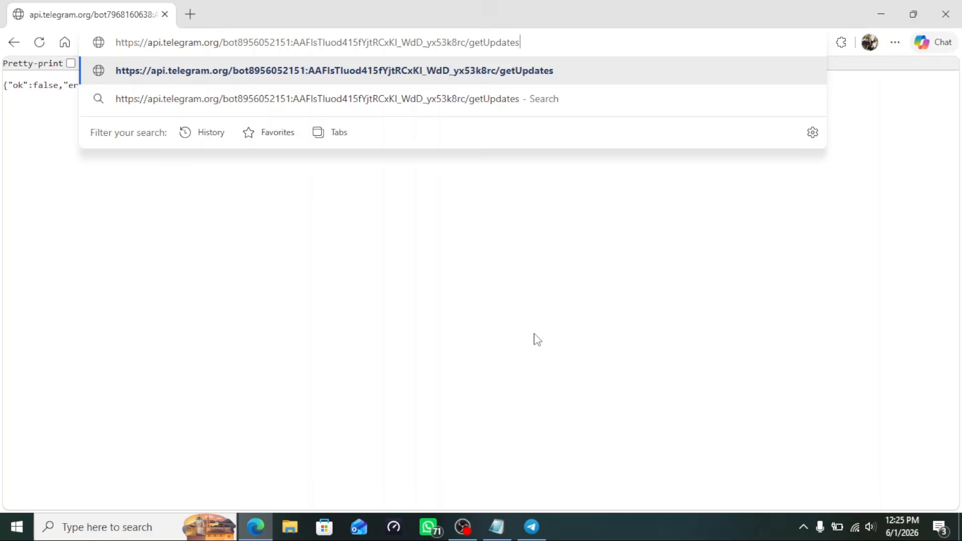
Load the edited getUpdates URL containing the new bot token in Edge
key(Return)
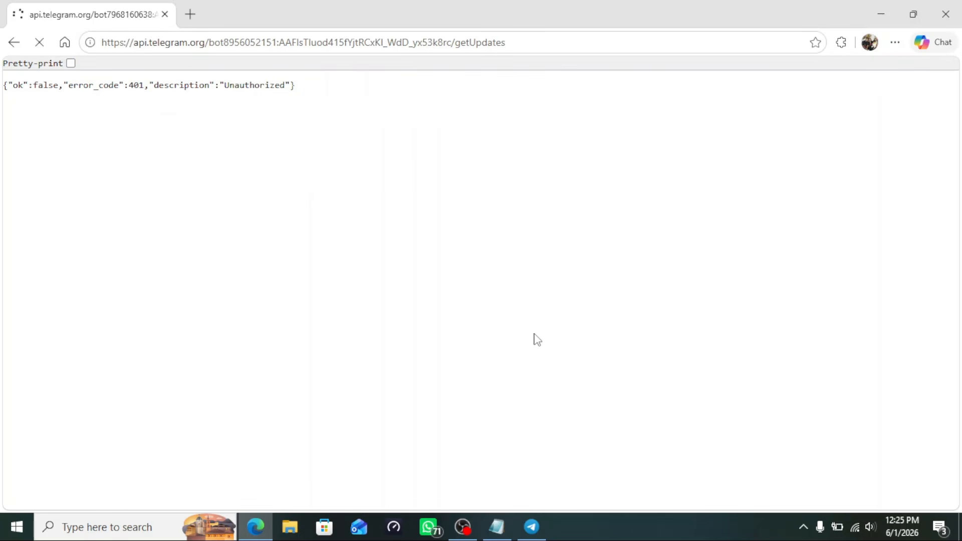
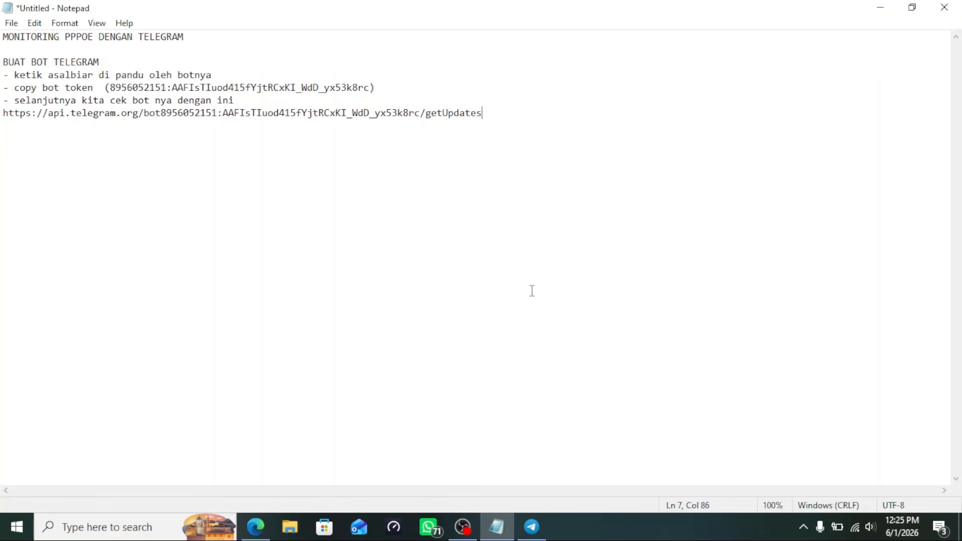
Add the note 'kalau true berarti bot sudah aktif -kembali ke telegram lag' below the getUpdates URL
key(Return)
key(BackSpace)
text(kalau true berarti)
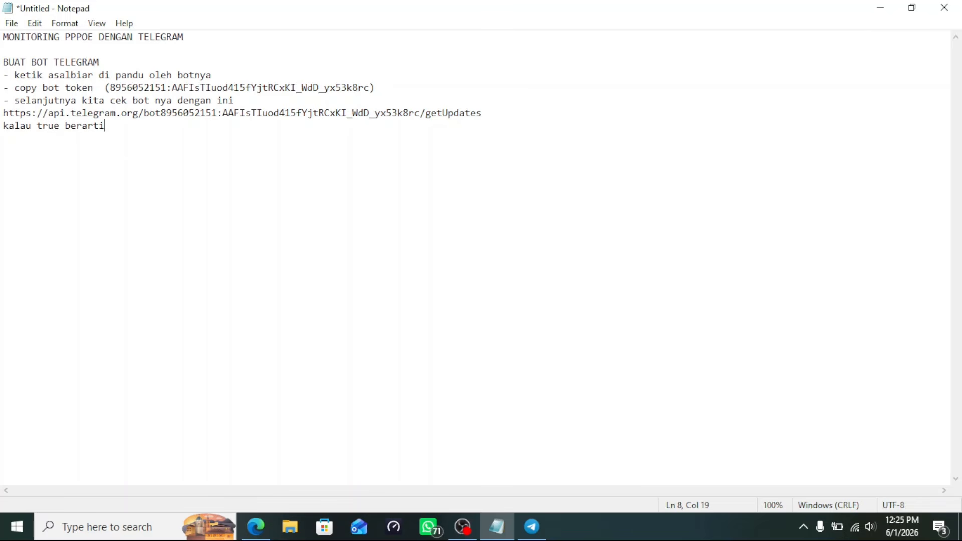
text( bot sudah aktif -)
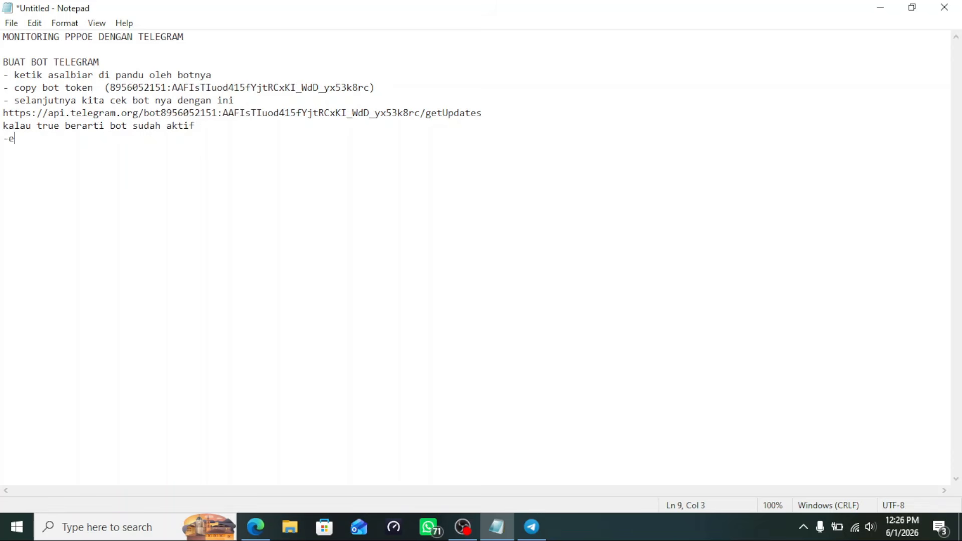
text(kembali ke telegr)
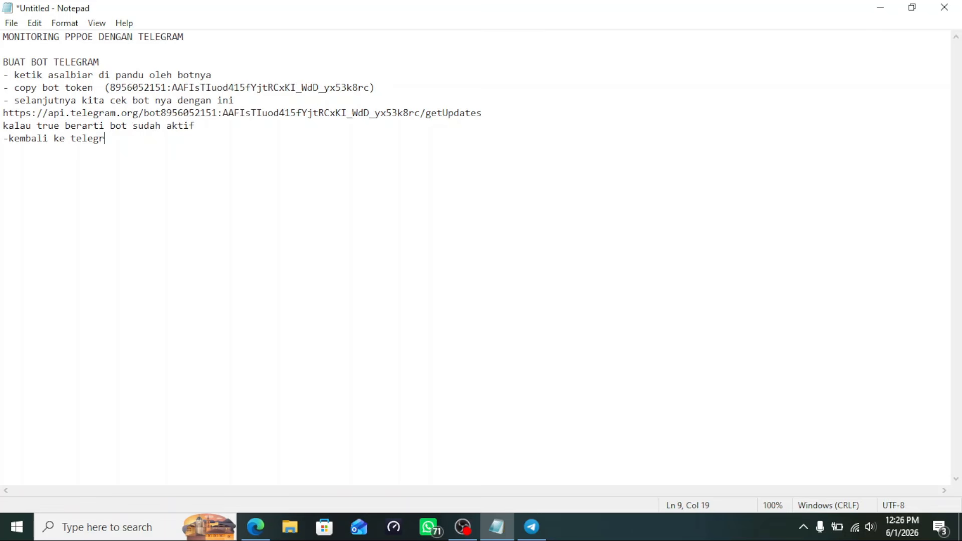
text(am lagi)
click(531, 527)
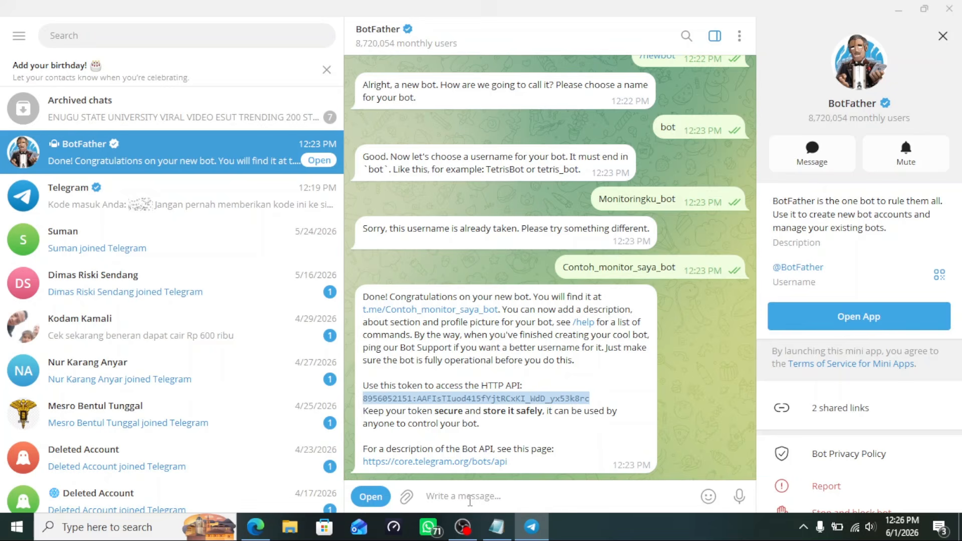
scroll(450, 269, up, 10)
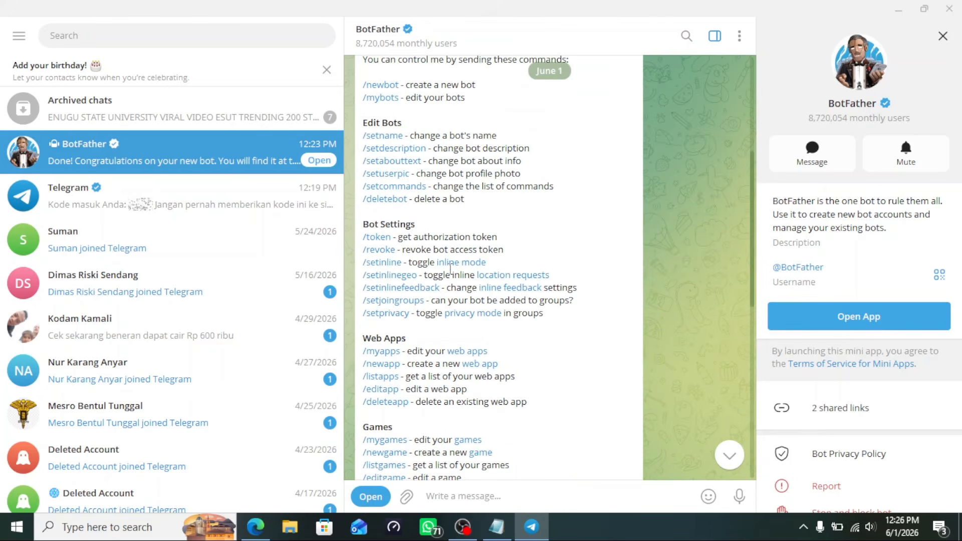
scroll(450, 269, up, 1)
click(380, 160)
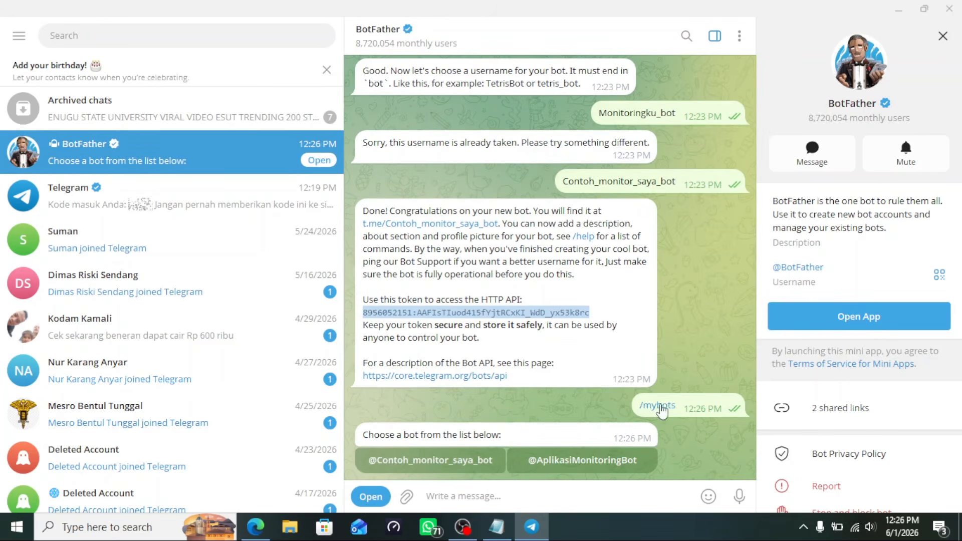
click(435, 470)
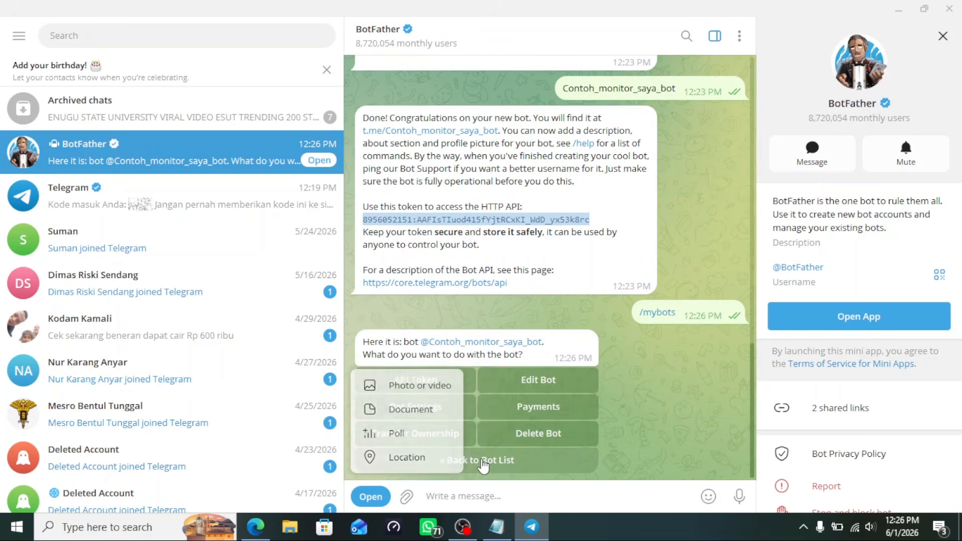
Open the bot's own chat, start it, and send the message 'tes bot'
click(528, 342)
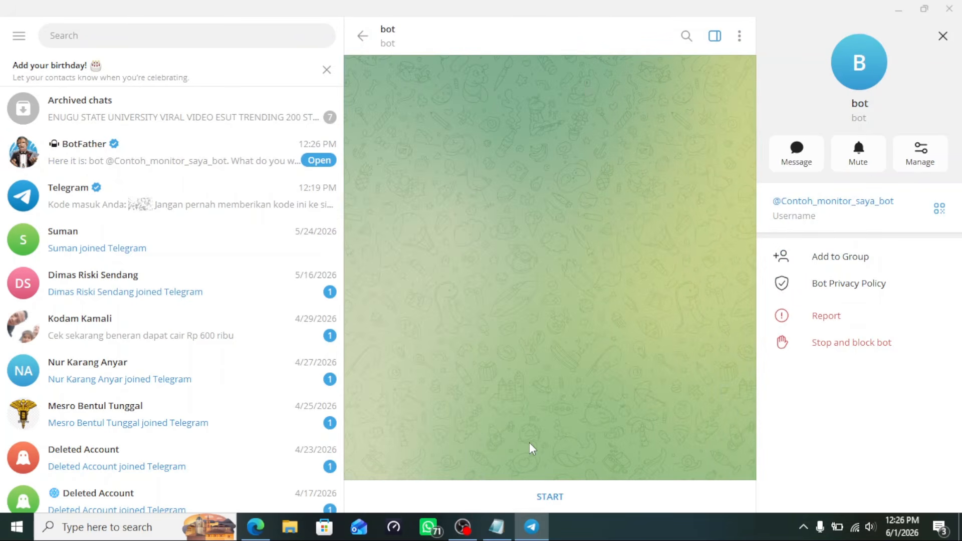
click(552, 496)
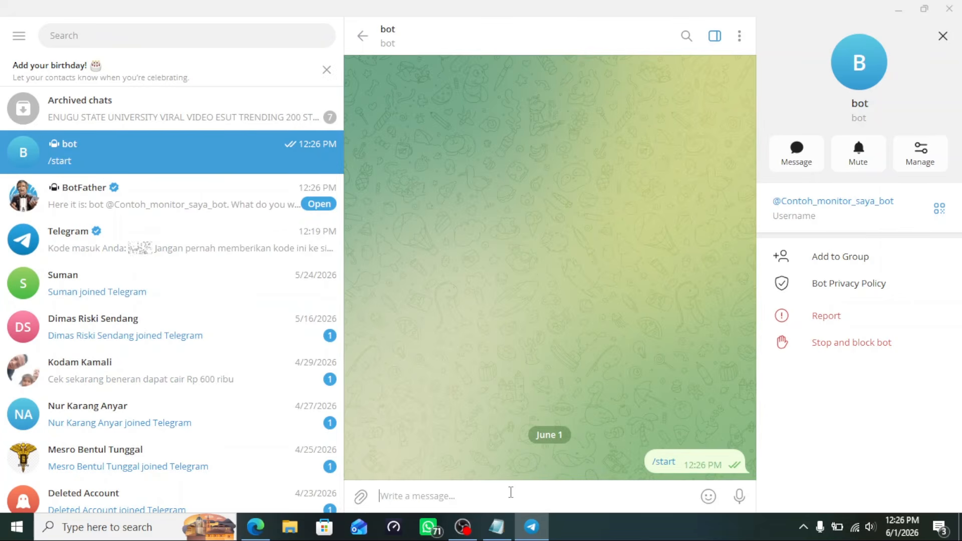
text(tes bot)
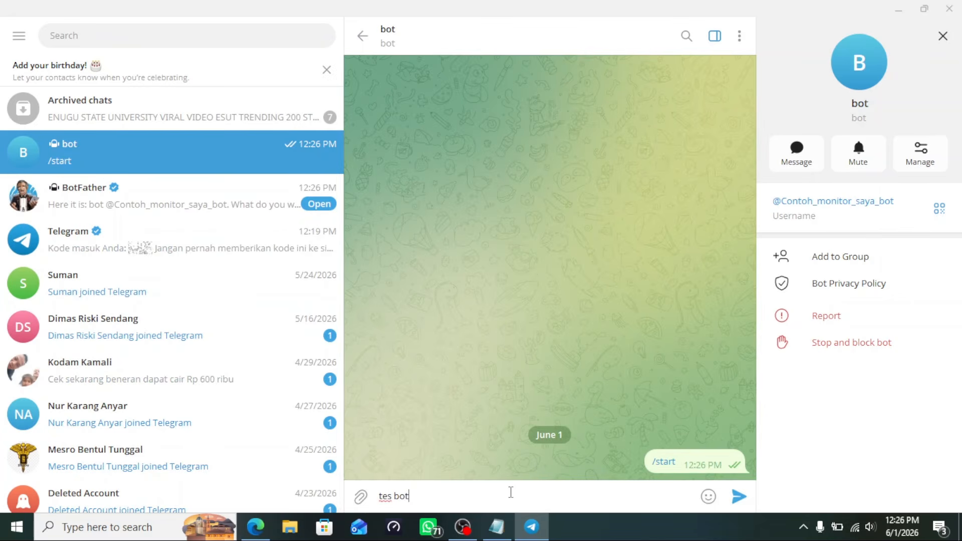
key(Return)
mouse_move(708, 497)
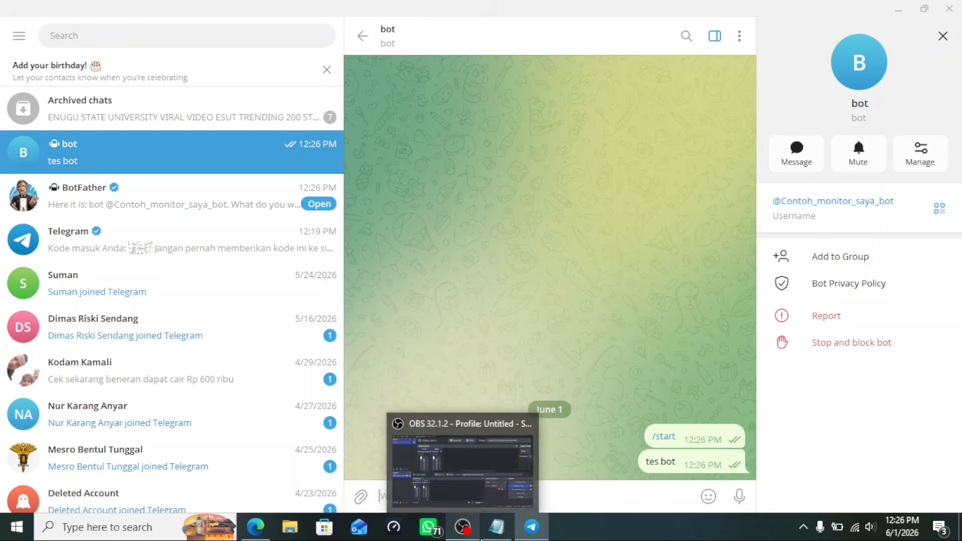
Refresh the getUpdates page in Edge and select the JSON showing the /start and tes bot updates
mouse_move(493, 535)
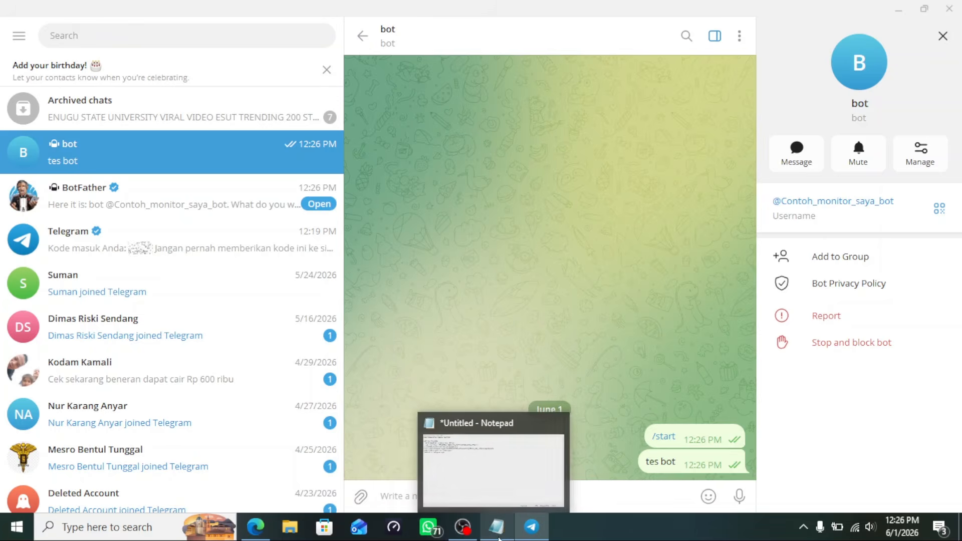
click(255, 527)
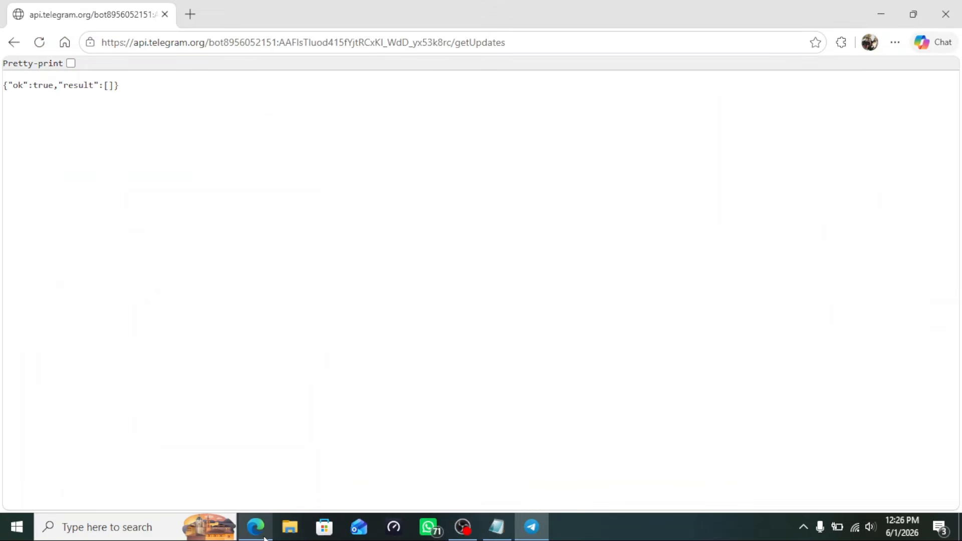
click(39, 43)
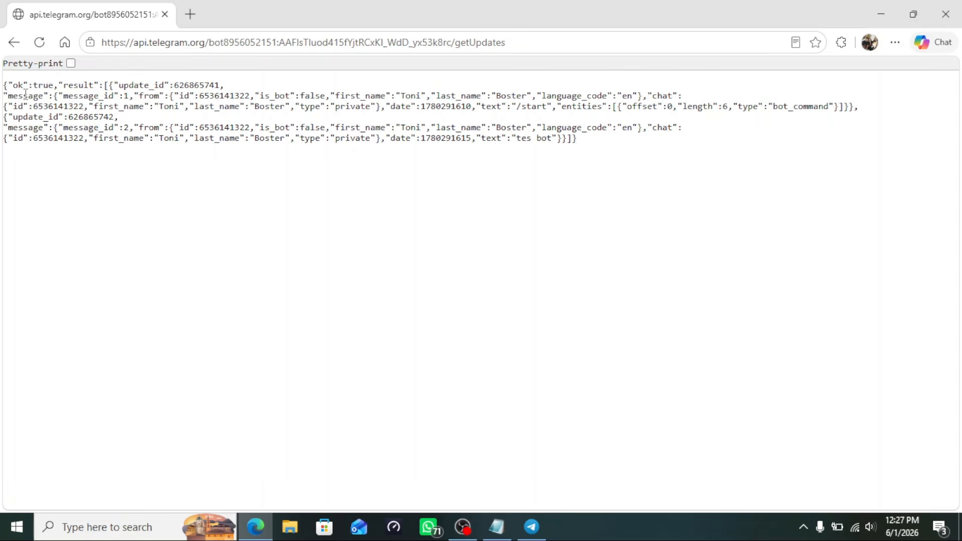
drag(3, 89, 713, 182)
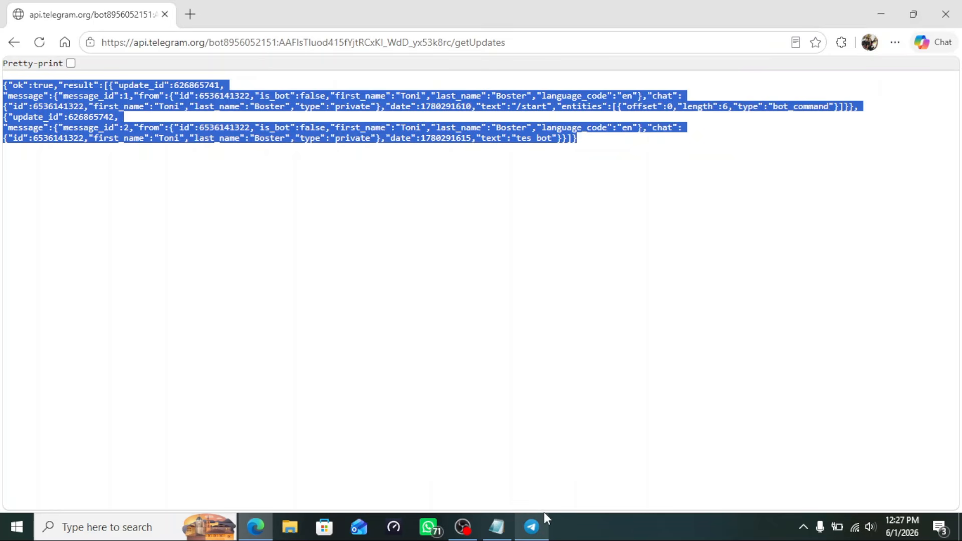
Add the line '-lalu kita cari dan copy untuk chat id nya' to the Notepad notes
click(497, 527)
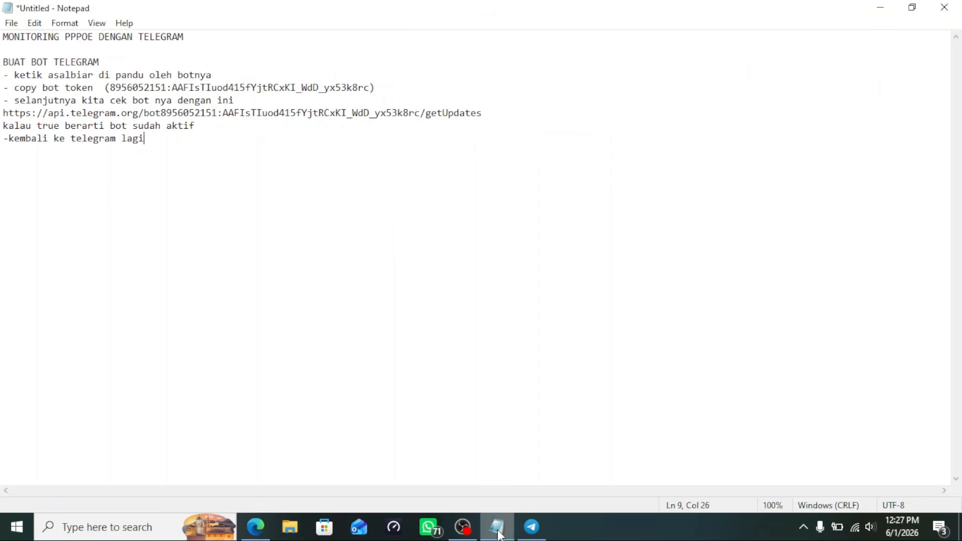
key(Return)
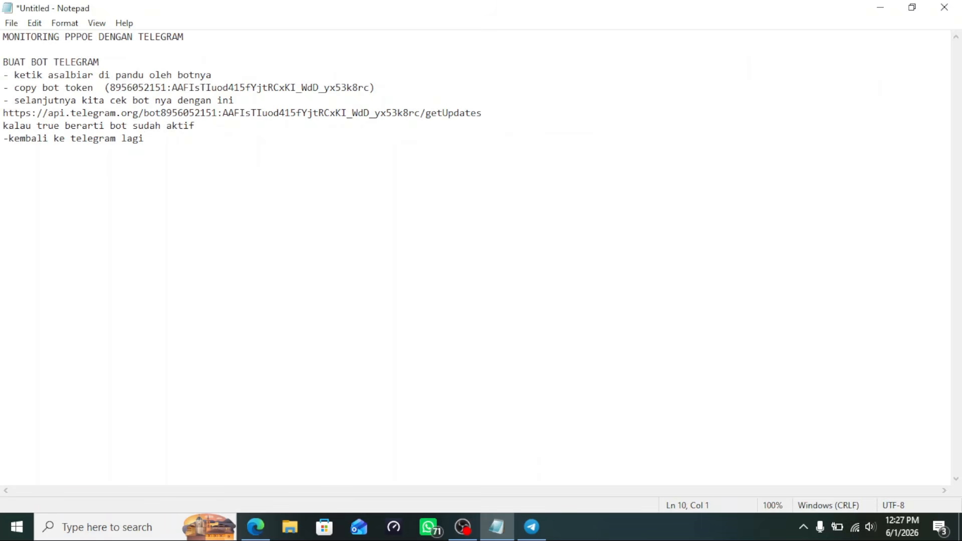
text(-lalu kita cari dan )
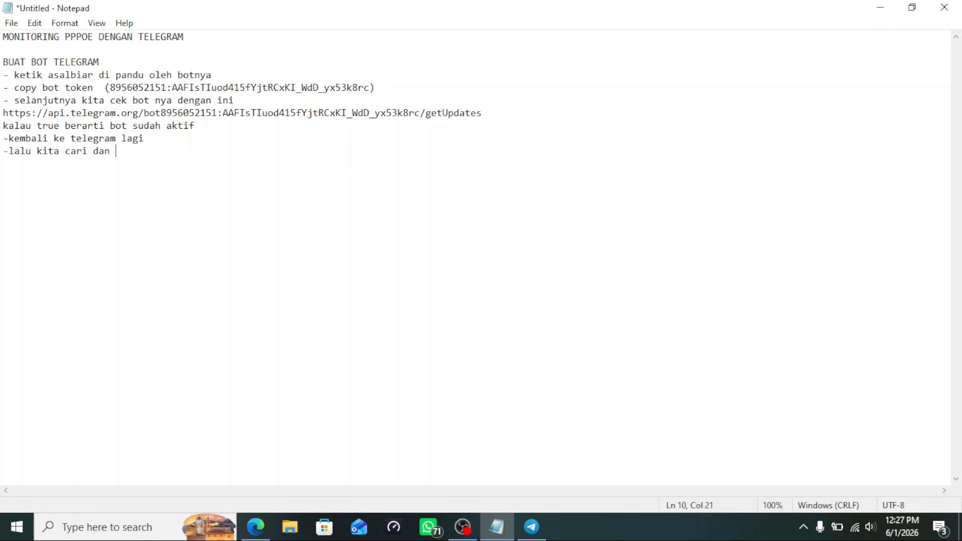
text(copy untuk chat id nya)
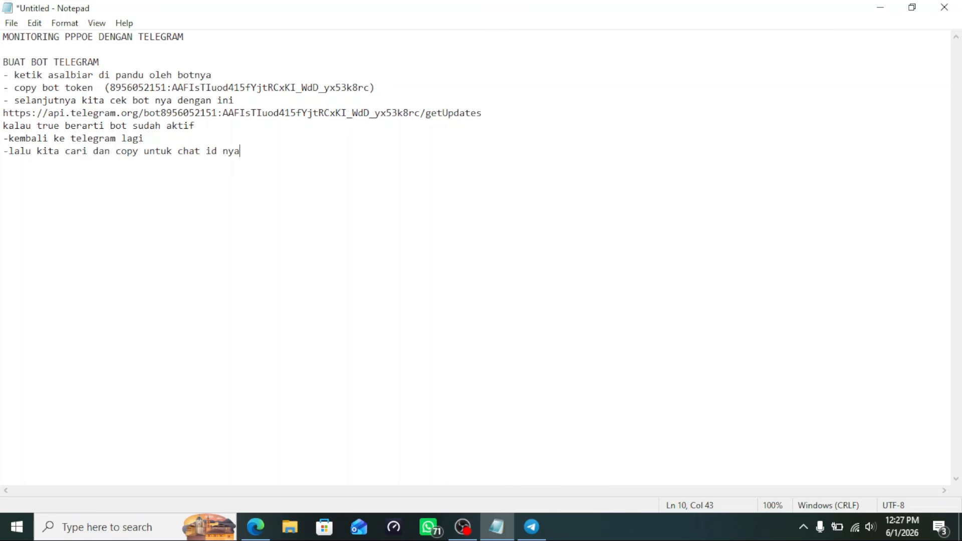
key(Return)
click(255, 526)
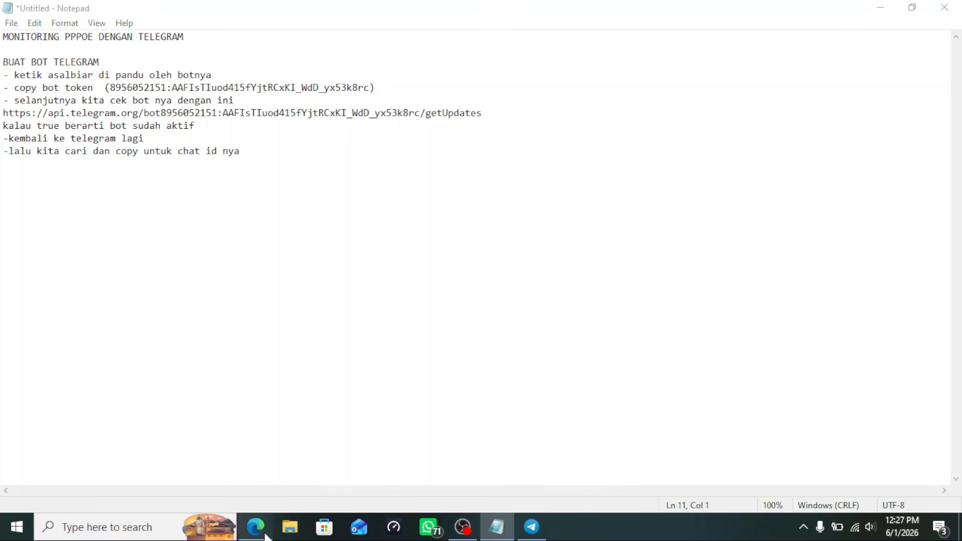
Locate the tes bot message in the getUpdates response, comparing it with the Telegram chat
click(228, 232)
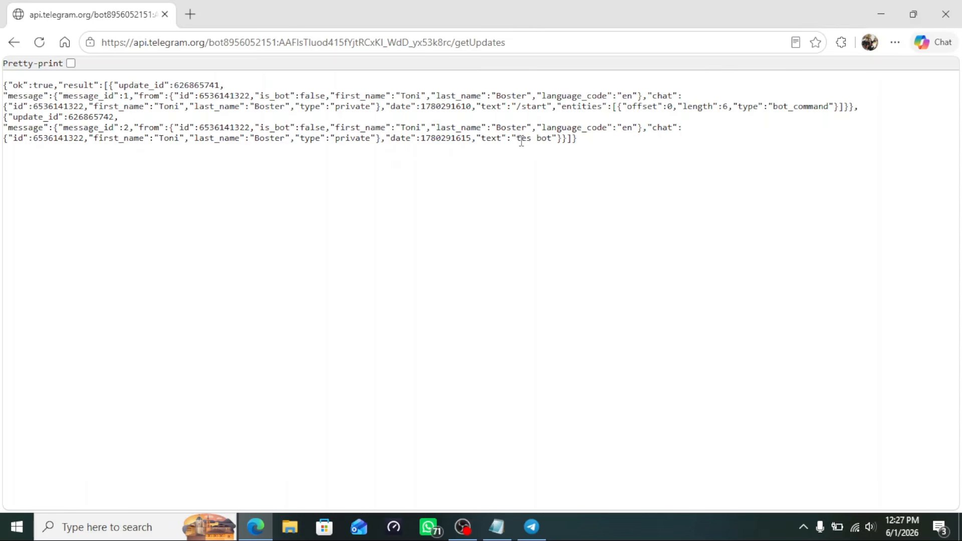
drag(519, 140, 553, 139)
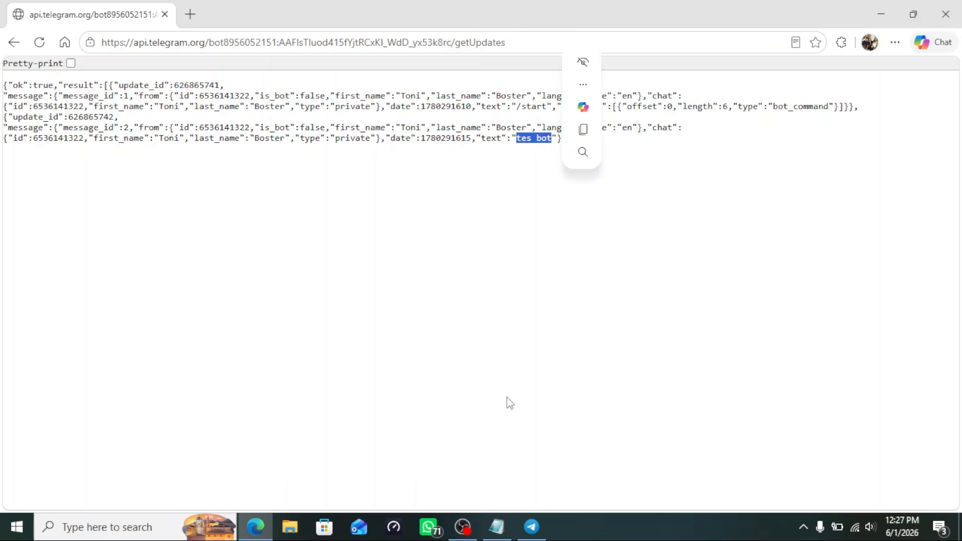
click(533, 527)
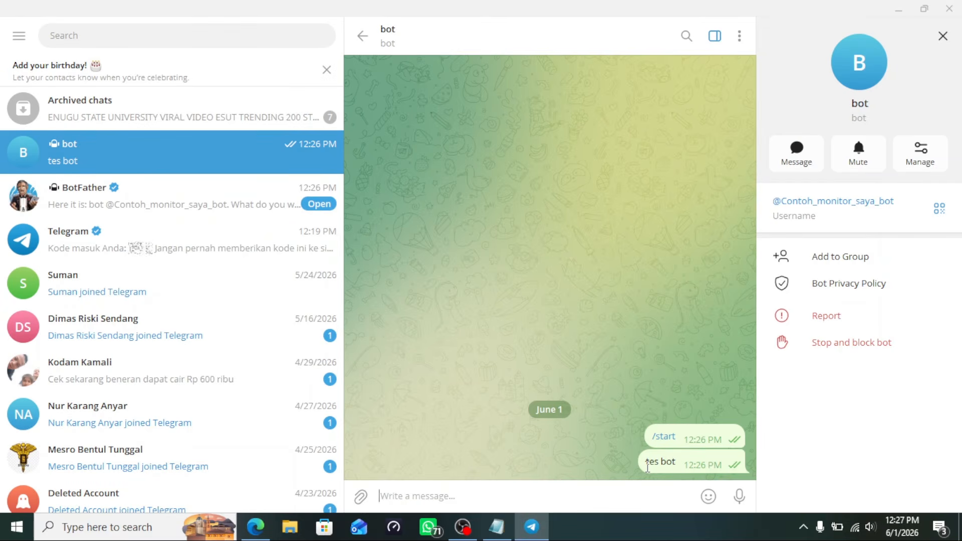
drag(647, 461, 678, 470)
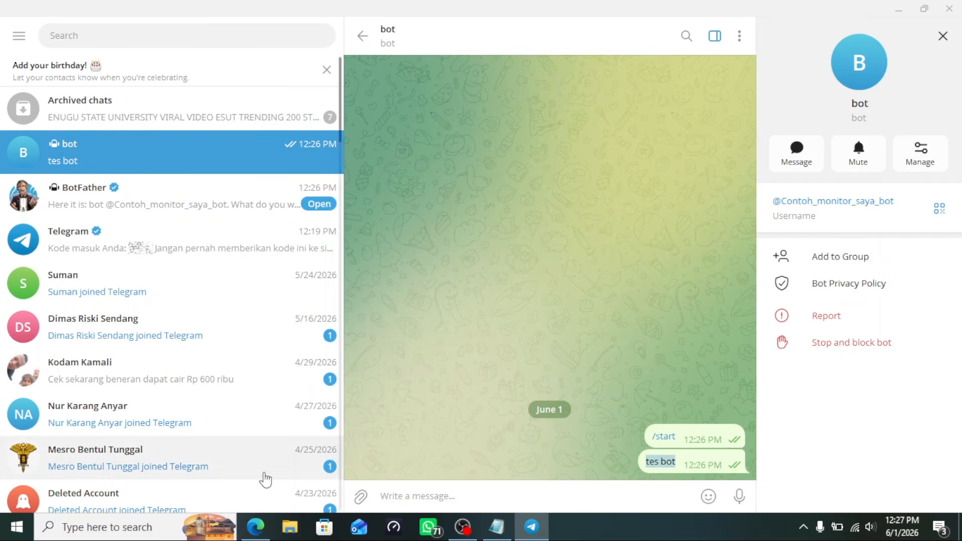
click(264, 527)
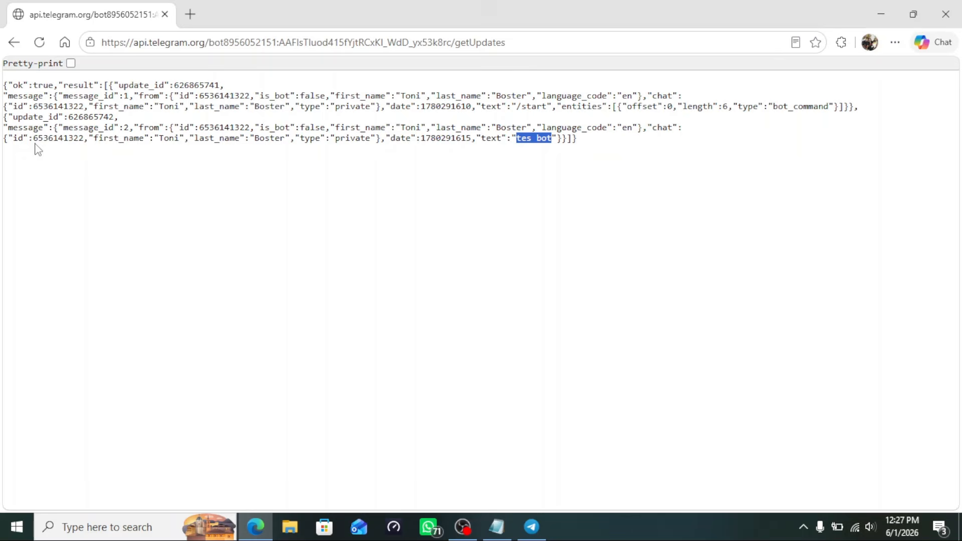
Copy the chat ID number from the last getUpdates entry
drag(16, 141, 80, 140)
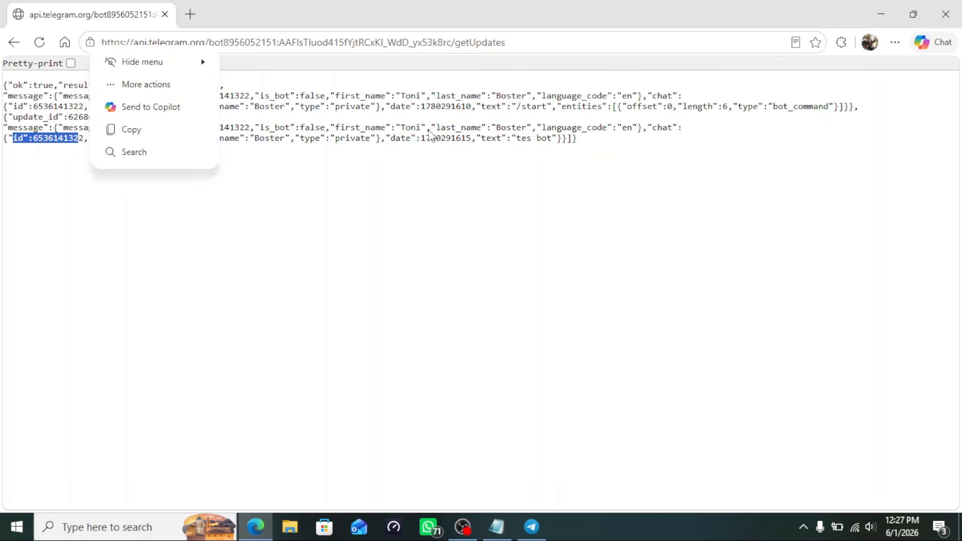
drag(651, 127, 93, 150)
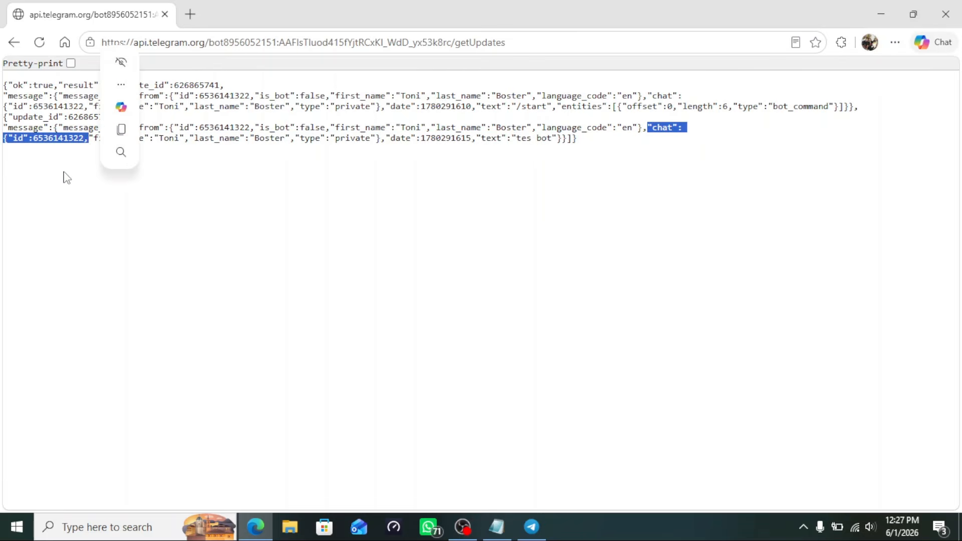
double_click(59, 139)
click(91, 135)
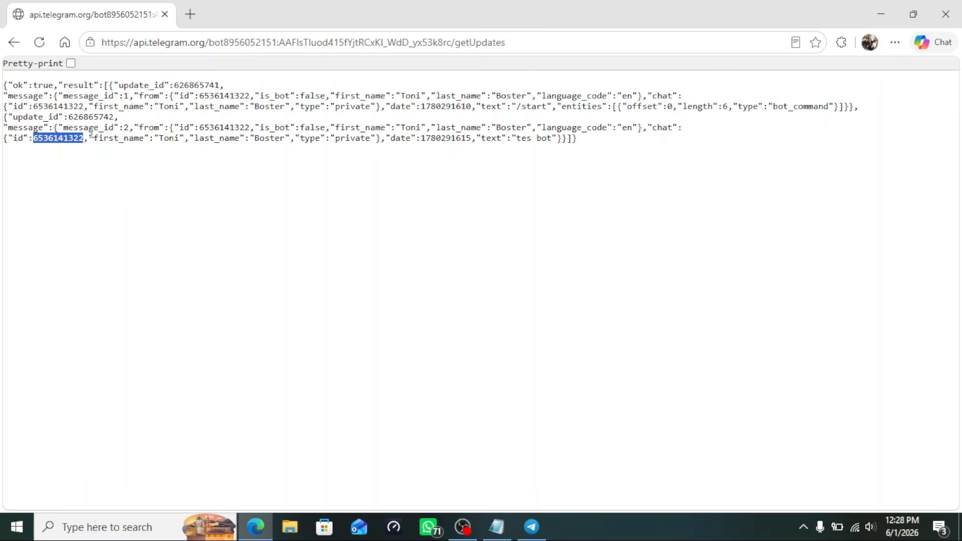
click(497, 525)
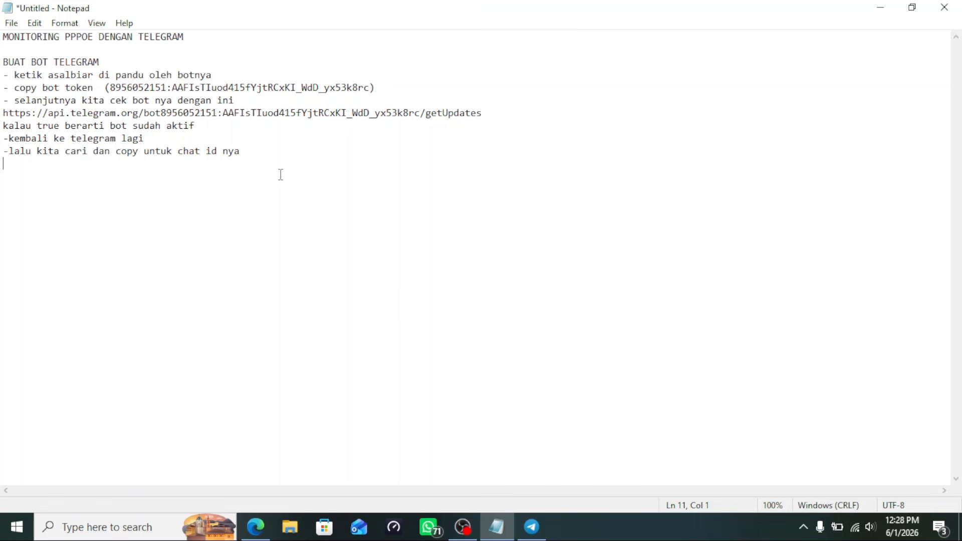
Paste the chat ID in parentheses after the chat id note
click(268, 148)
key(Return)
text(90)
key(BackSpace)
key(BackSpace)
key(BackSpace)
text(())
key(ctrl+v)
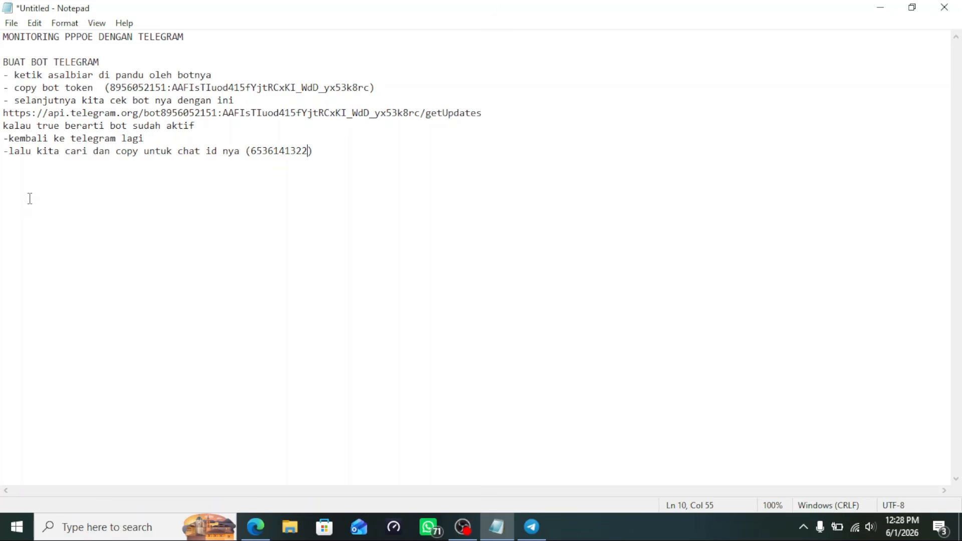
Add a 'bot token =' line with the bot token pasted after it
click(17, 188)
key(Return)
key(Return)
text(bot token)
drag(111, 89, 370, 89)
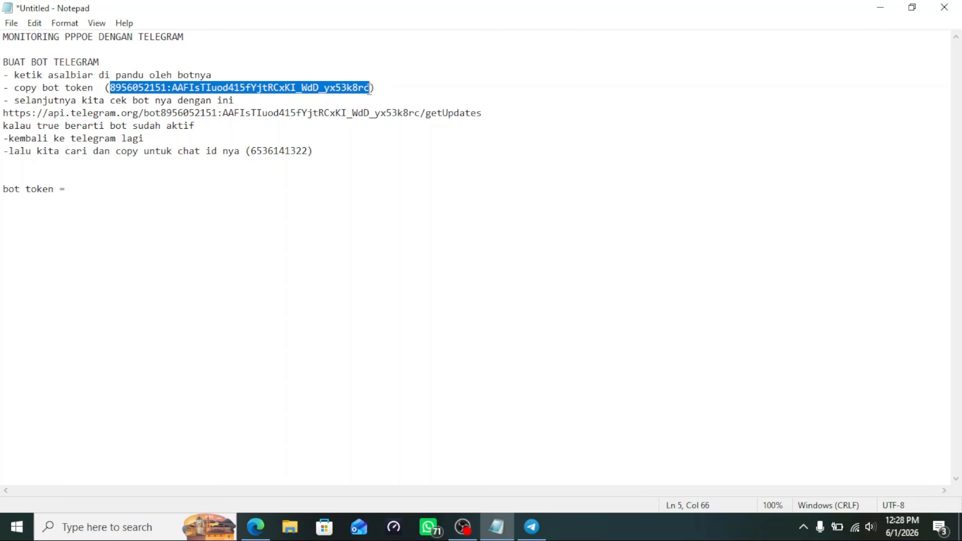
click(117, 192)
key(ctrl+v)
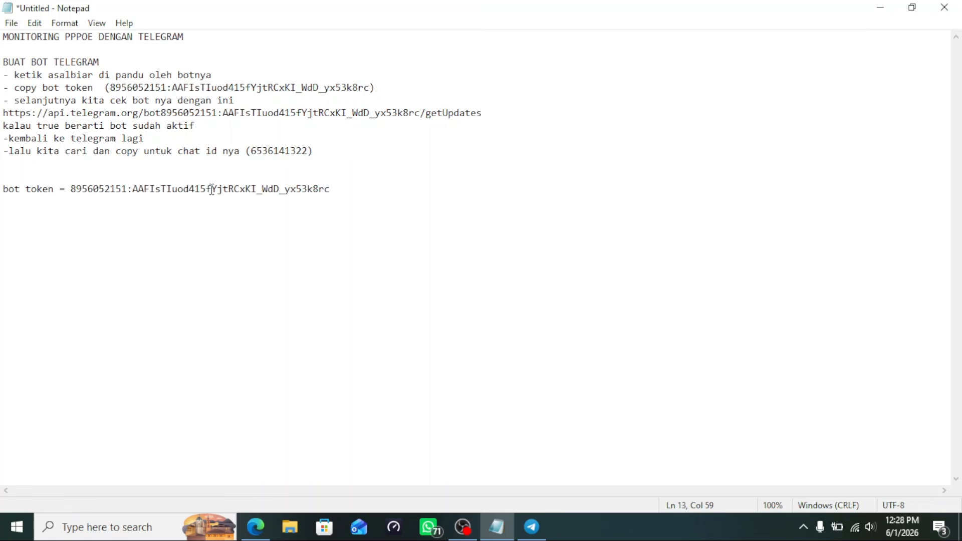
Add a 'chat id =' line below it with the chat ID number pasted in
double_click(275, 151)
click(276, 152)
drag(251, 152, 310, 151)
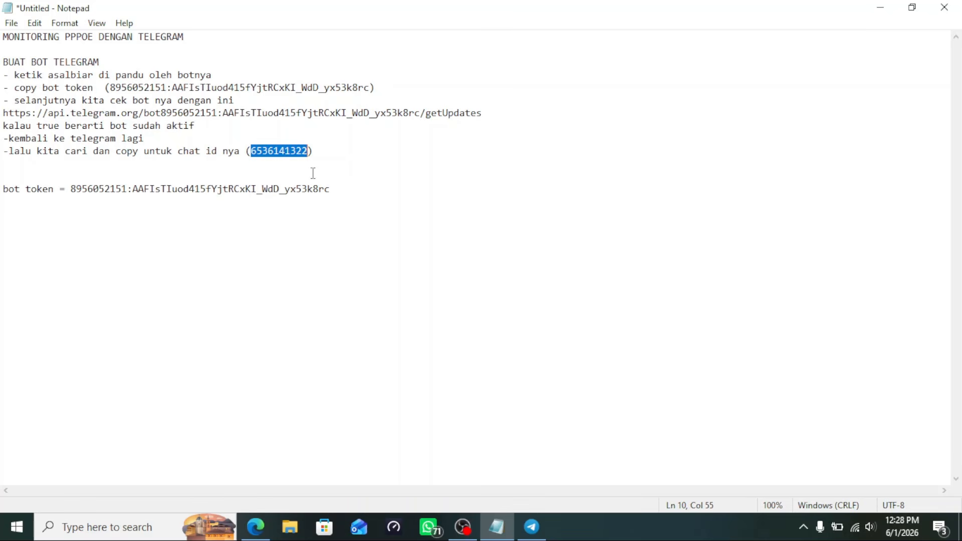
click(343, 196)
key(Return)
text(ch)
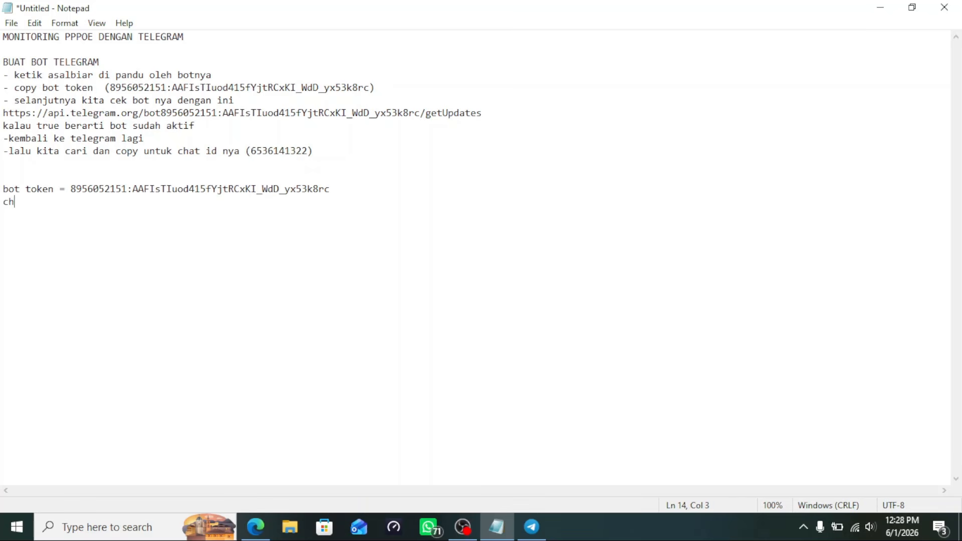
text(at id   =)
key(ctrl+v)
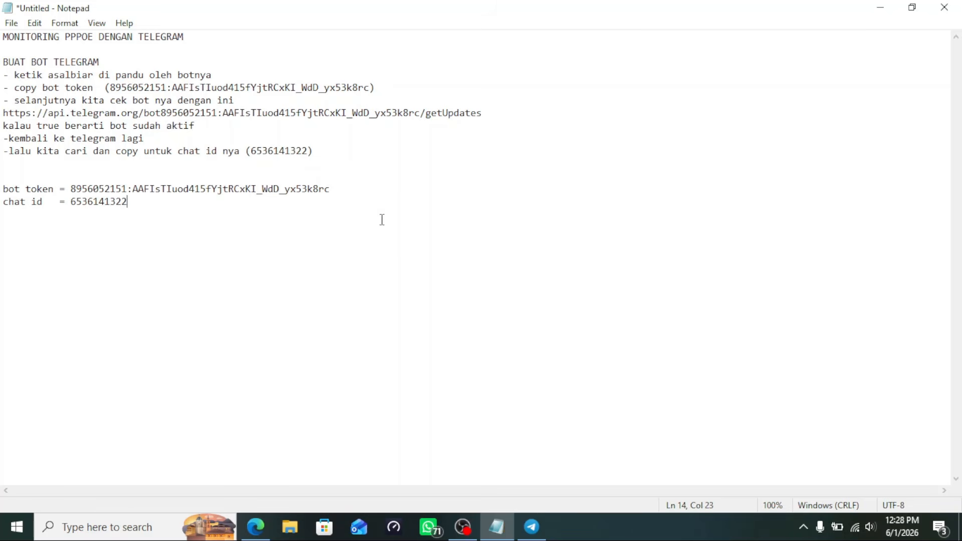
Note that the bot token and chat id will be used in the PPPoE monitor script for ROS 6 and ROS 7
drag(2, 183, 178, 209)
click(149, 271)
key(Return)
text(nanti bot token dan chat )
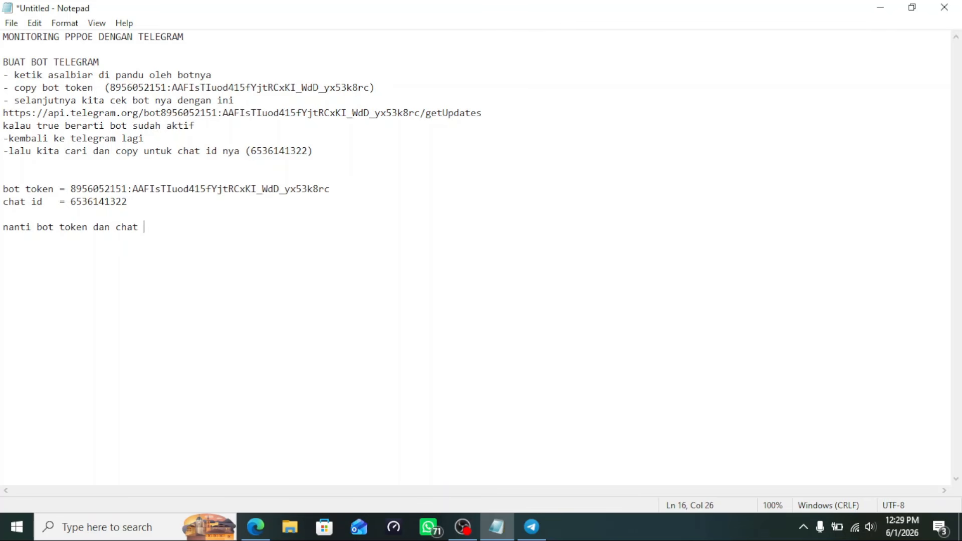
text(id yang akan kita oa)
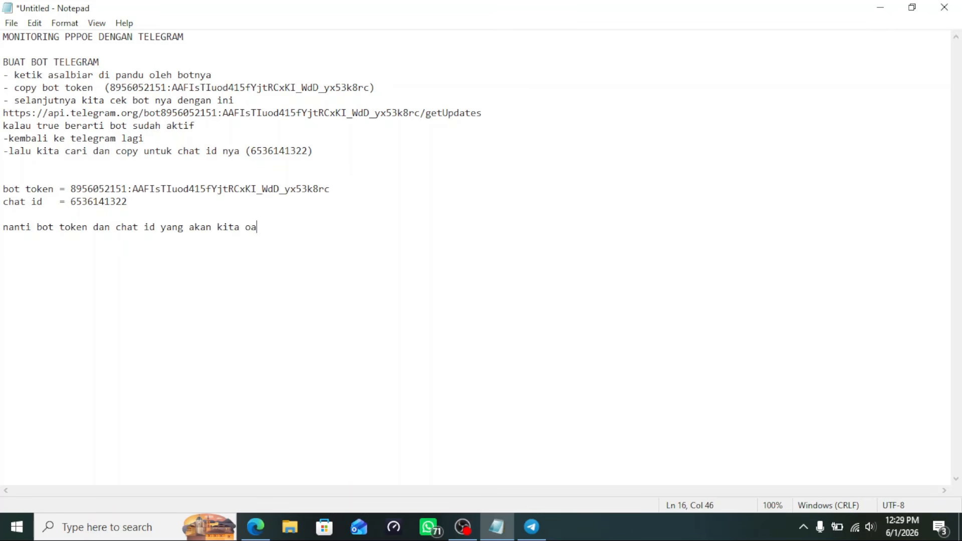
text(kai di script untuk monit)
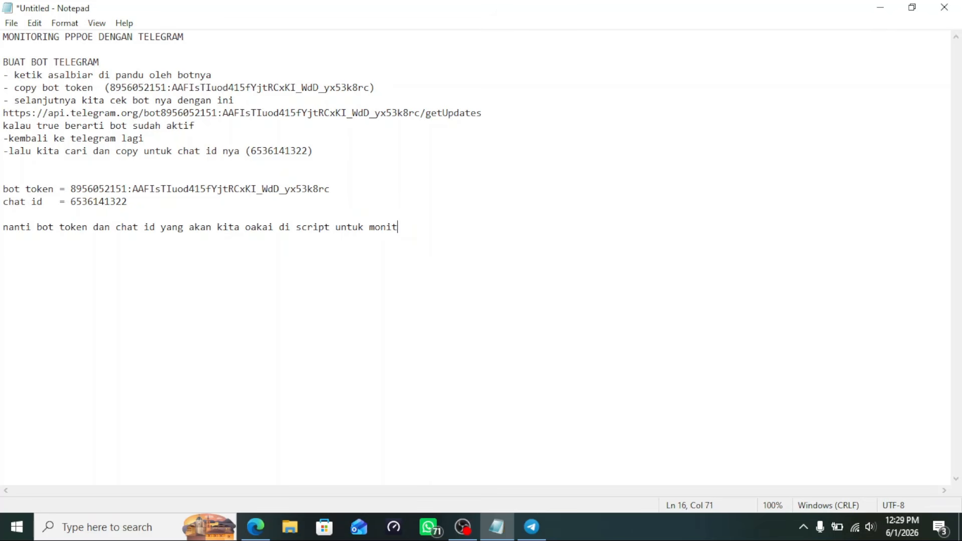
text(or pppoi di ros7 da)
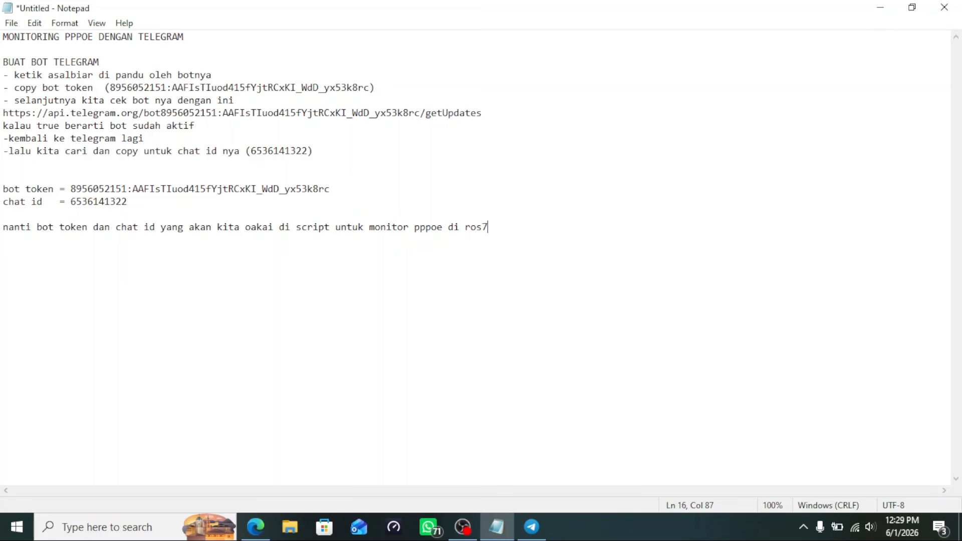
key(BackSpace)
key(BackSpace)
key(BackSpace)
key(BackSpace)
text(s 6 dan ros 7)
Minimize Notepad and Edge, then close Telegram's bot profile panel and the Telegram window
click(879, 8)
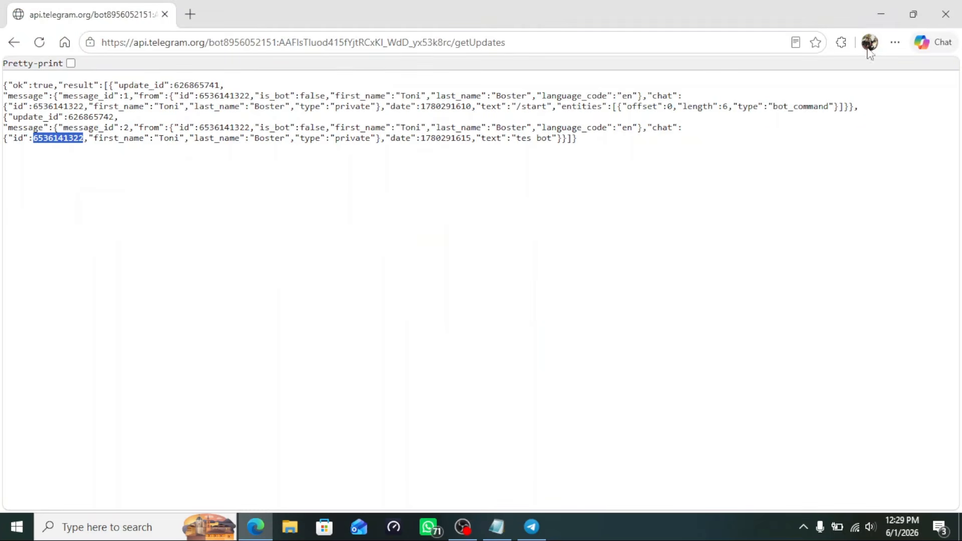
click(882, 15)
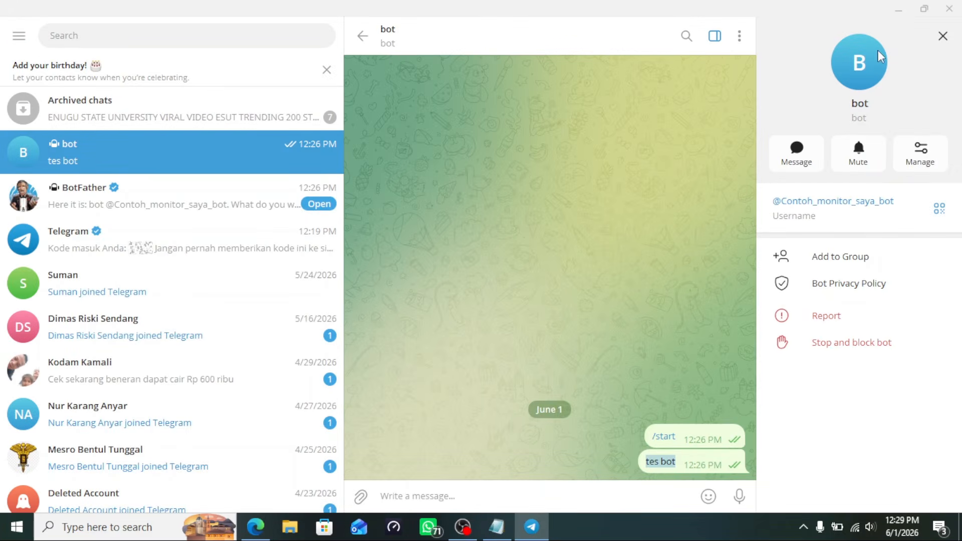
click(944, 38)
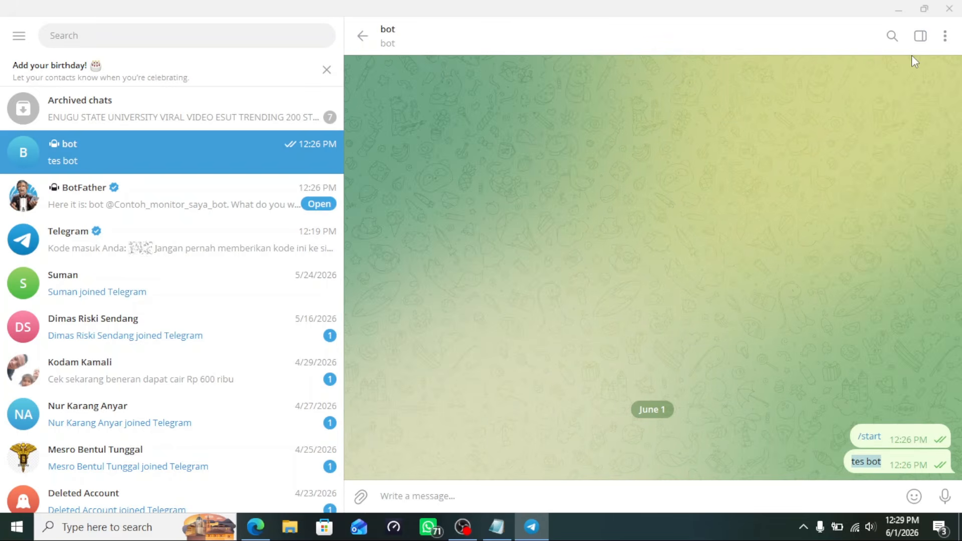
click(950, 9)
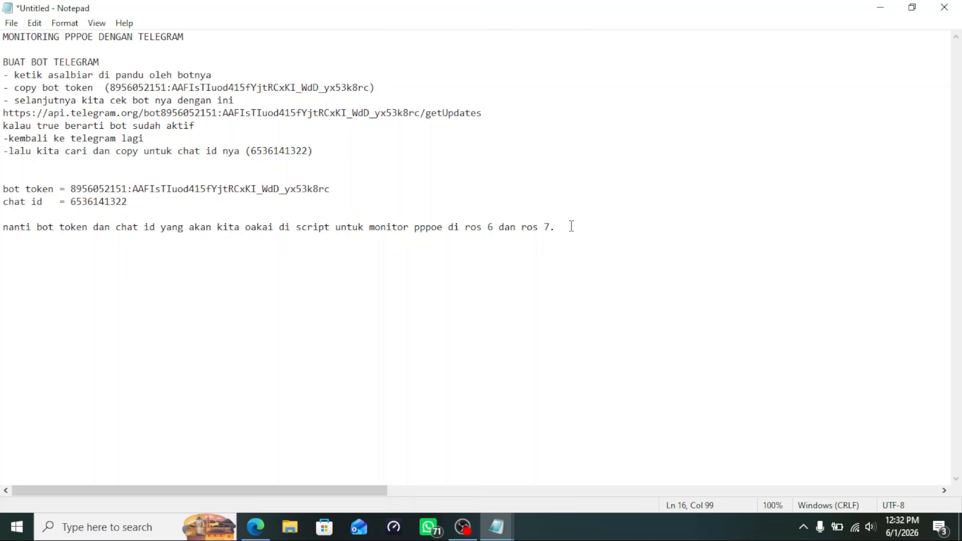
Add the line 'lanjut kita pasang script nya' below the ROS note
key(Return)
text(lanjut kita pasang)
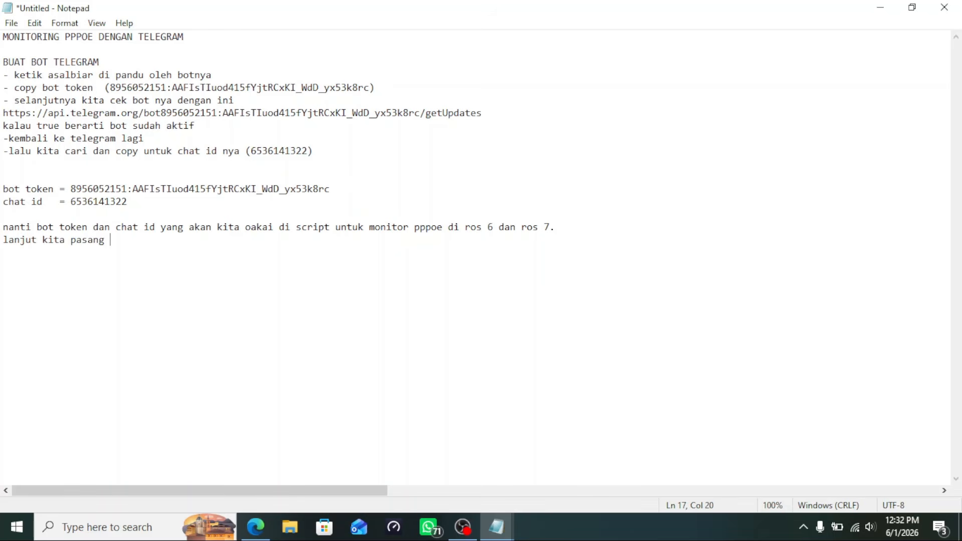
text( script nya)
Review the #UP and #DOWN PPPoE script blocks in the other Notepad window
mouse_move(499, 526)
click(556, 479)
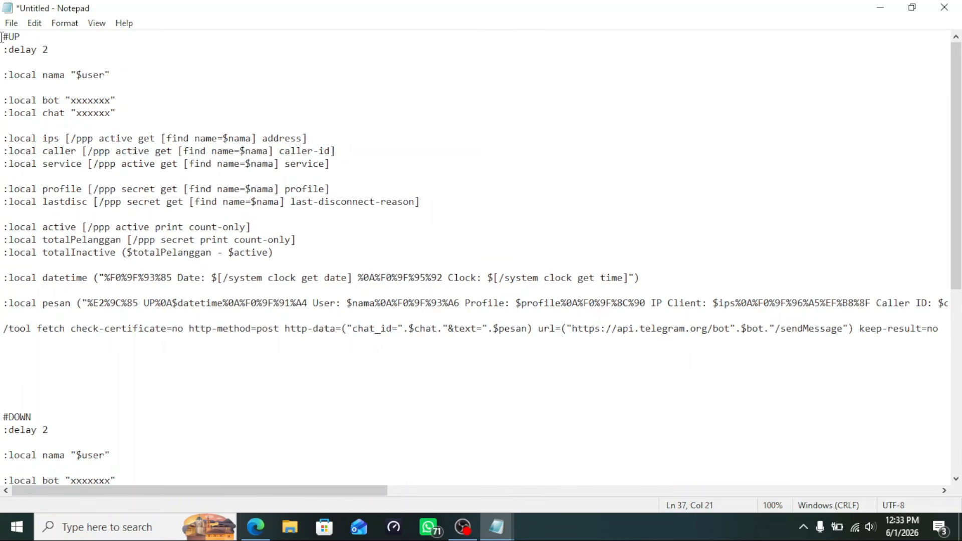
drag(2, 37, 367, 358)
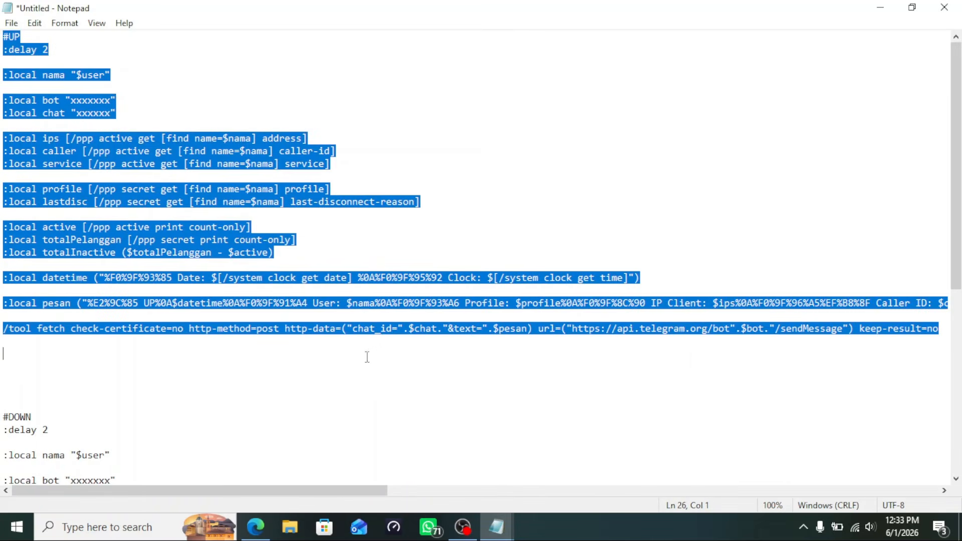
click(31, 35)
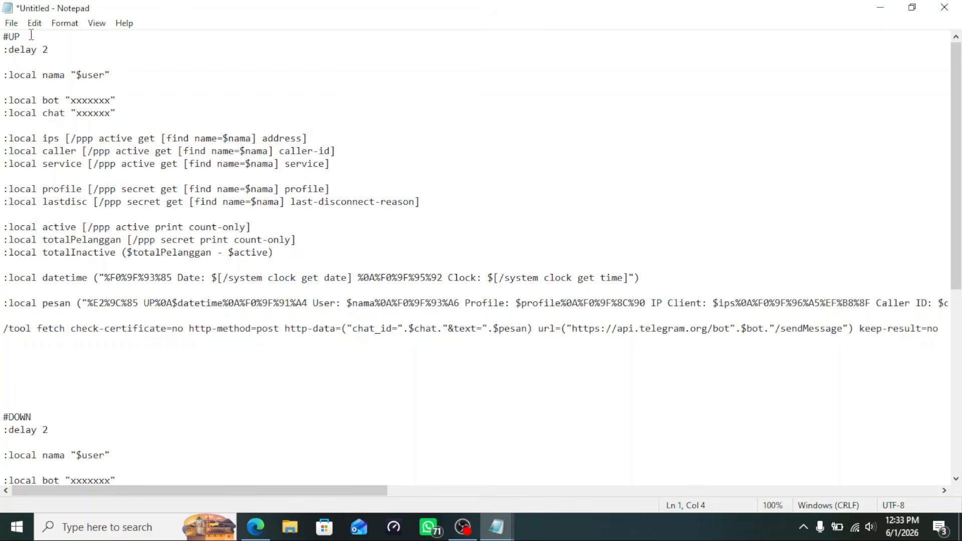
key(Return)
key(Return)
text(\)
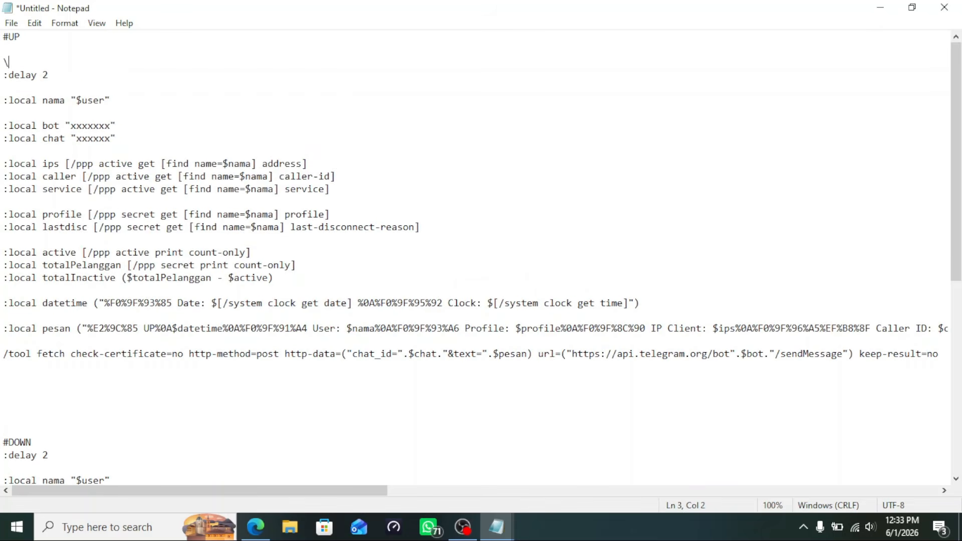
key(ctrl+z)
scroll(12, 253, down, 6)
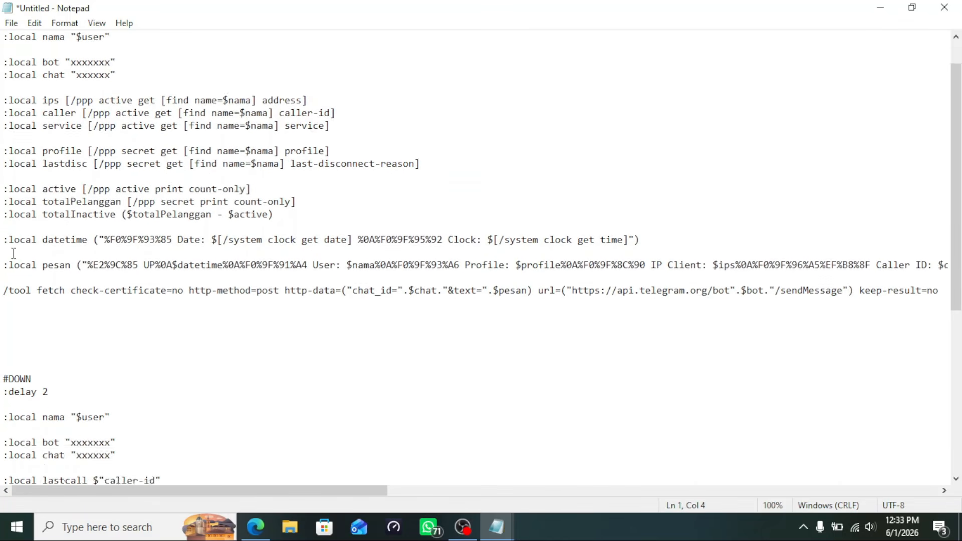
drag(3, 192, 708, 312)
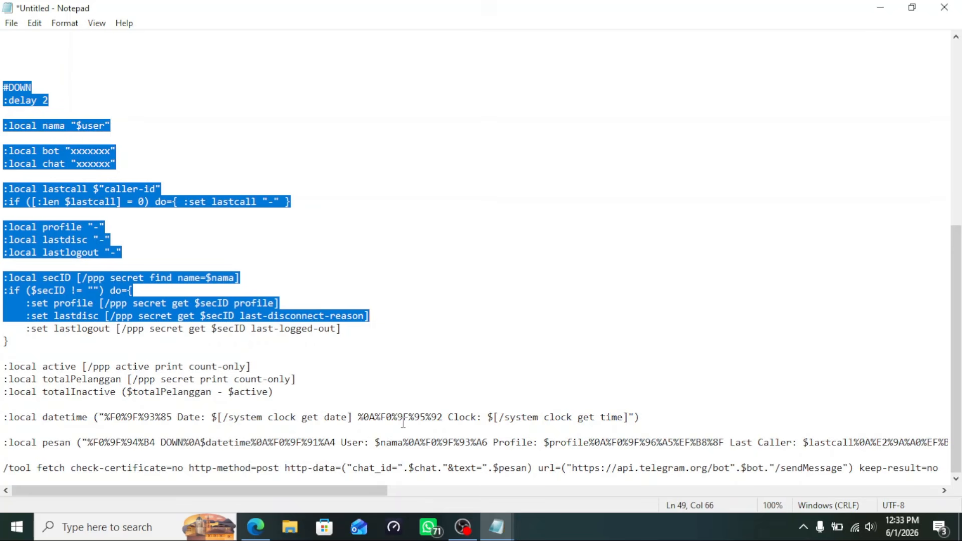
Glance at the getUpdates page, then return to the notes document listing the token and chat id
click(256, 526)
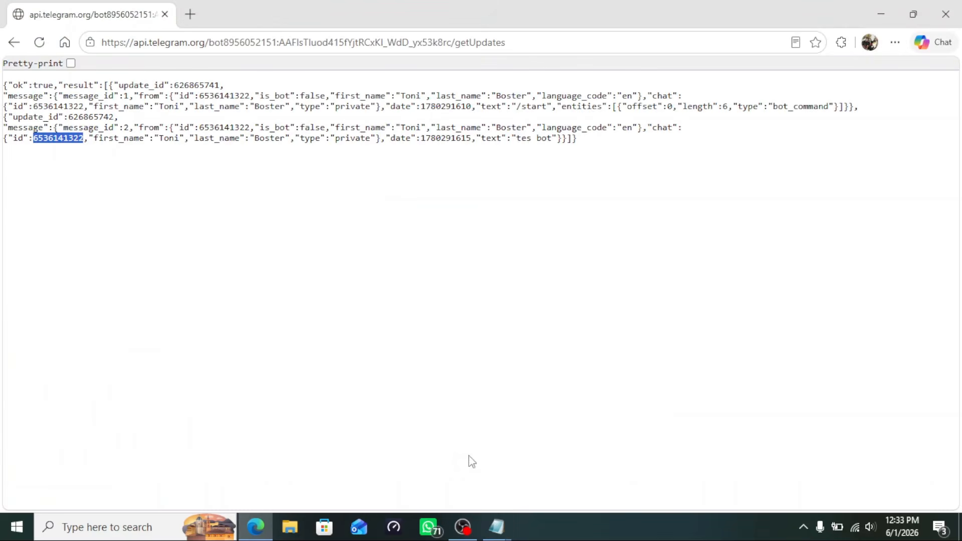
click(497, 527)
click(406, 457)
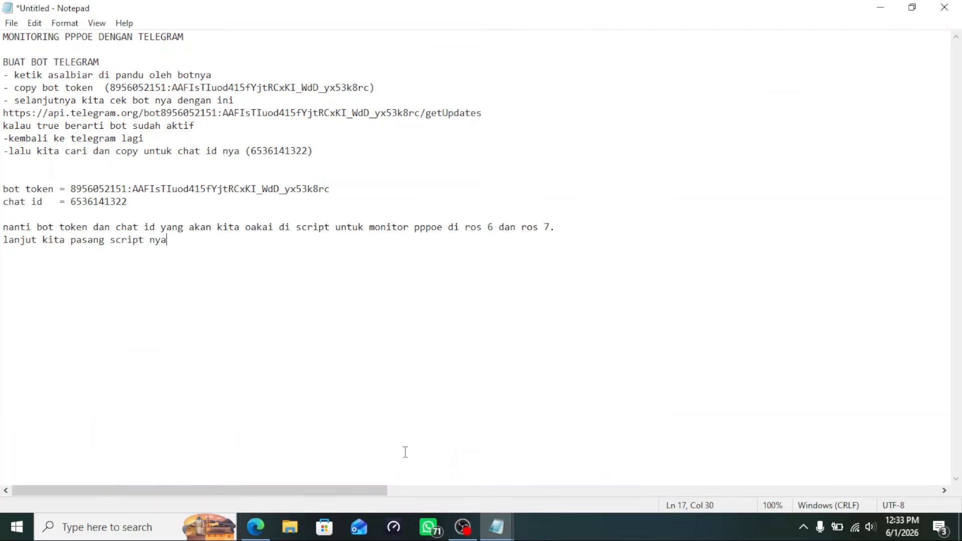
click(316, 359)
key(BackSpace)
mouse_move(490, 527)
Copy the bot token from the notes
drag(70, 189, 340, 191)
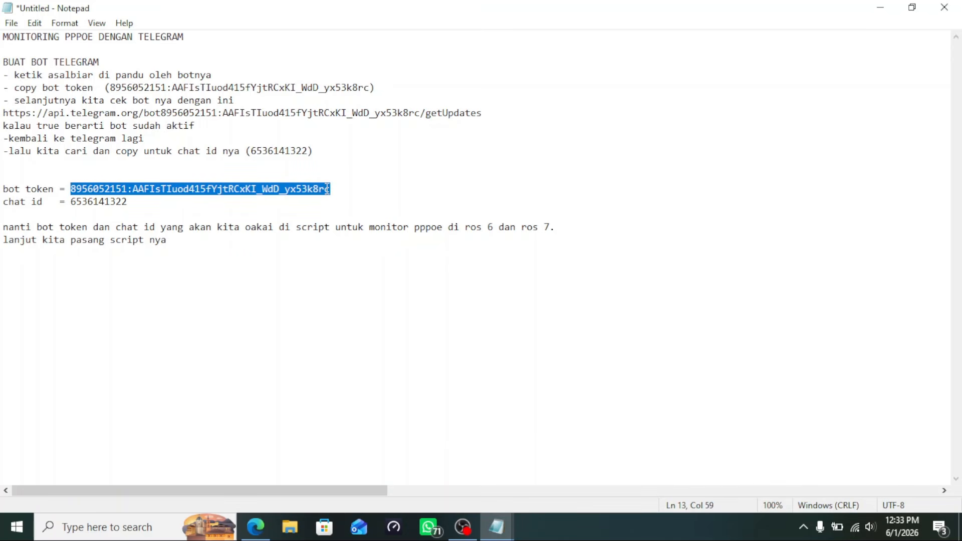
right_click(299, 189)
click(340, 228)
mouse_move(498, 530)
click(548, 481)
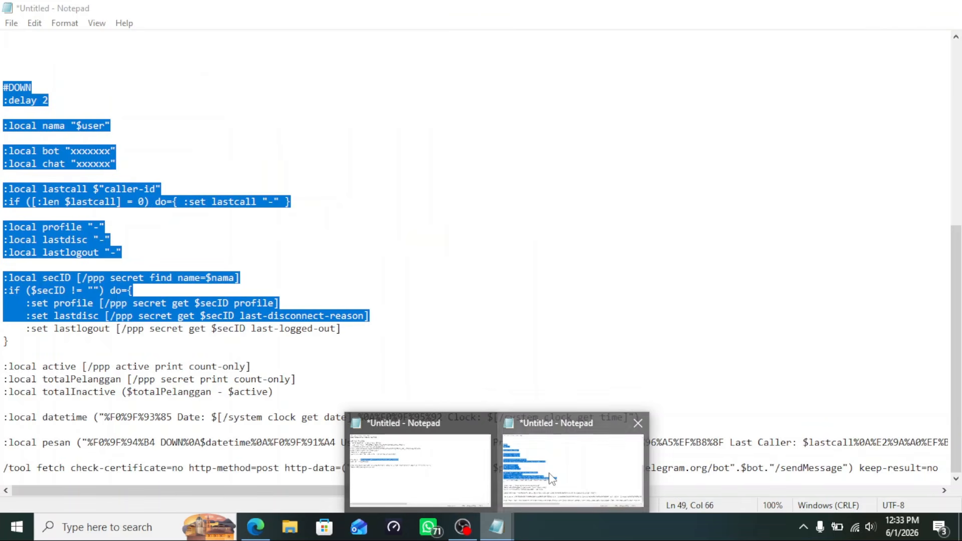
Replace the xxxxxxx placeholder on the DOWN and UP :local bot lines with the bot token
click(310, 190)
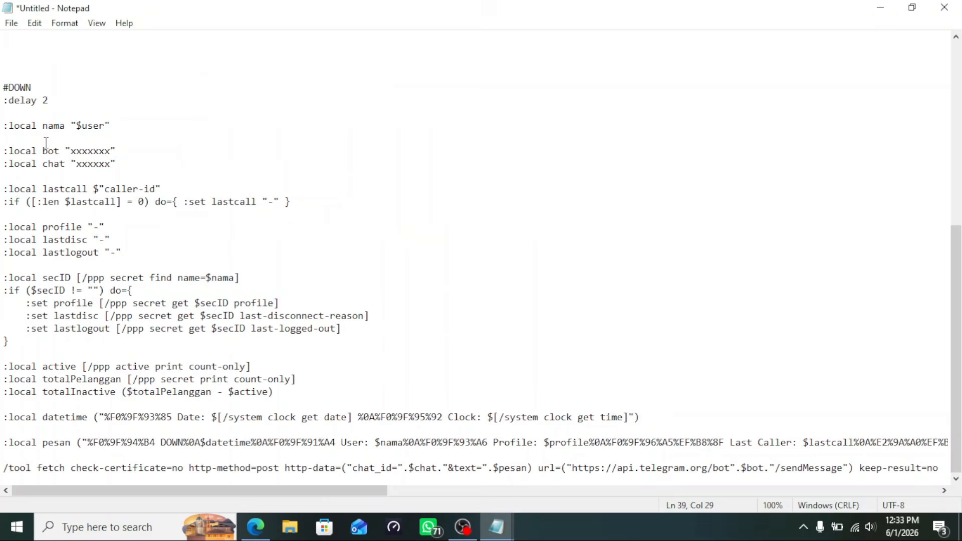
drag(71, 150, 111, 152)
key(BackSpace)
right_click(72, 150)
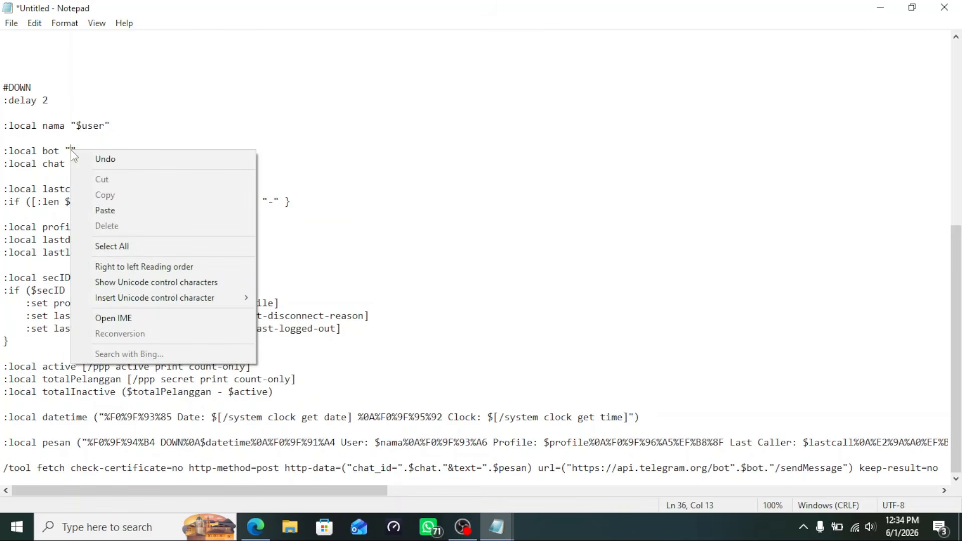
click(106, 209)
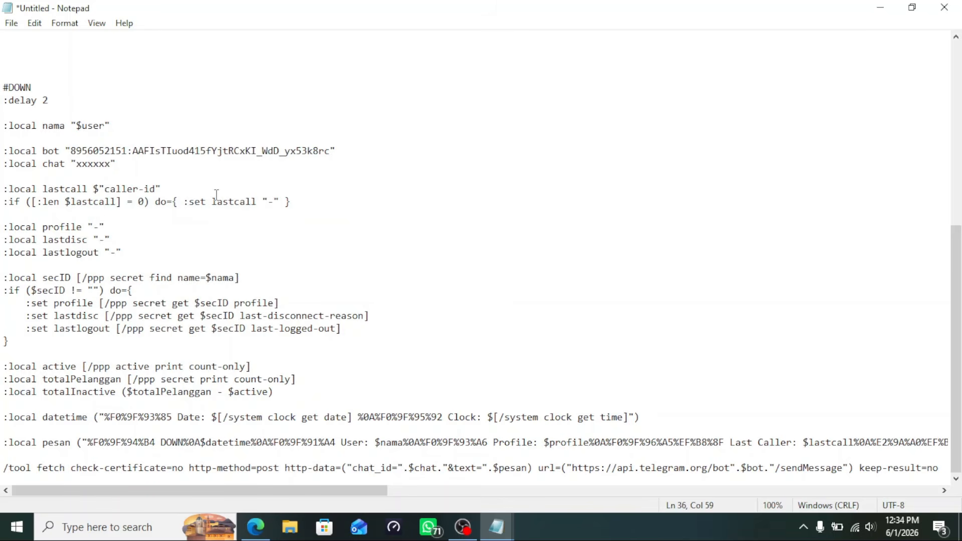
scroll(230, 328, up, 9)
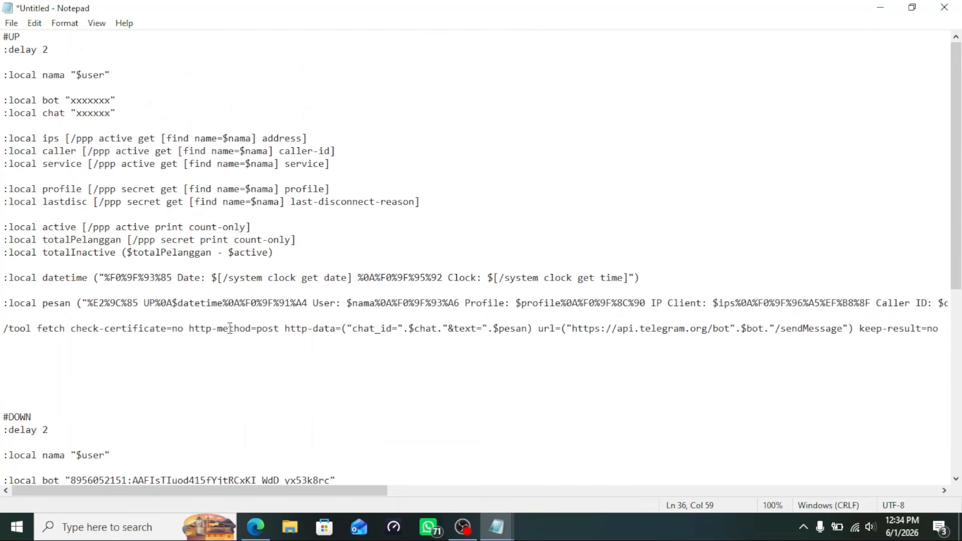
drag(72, 99, 111, 100)
right_click(96, 99)
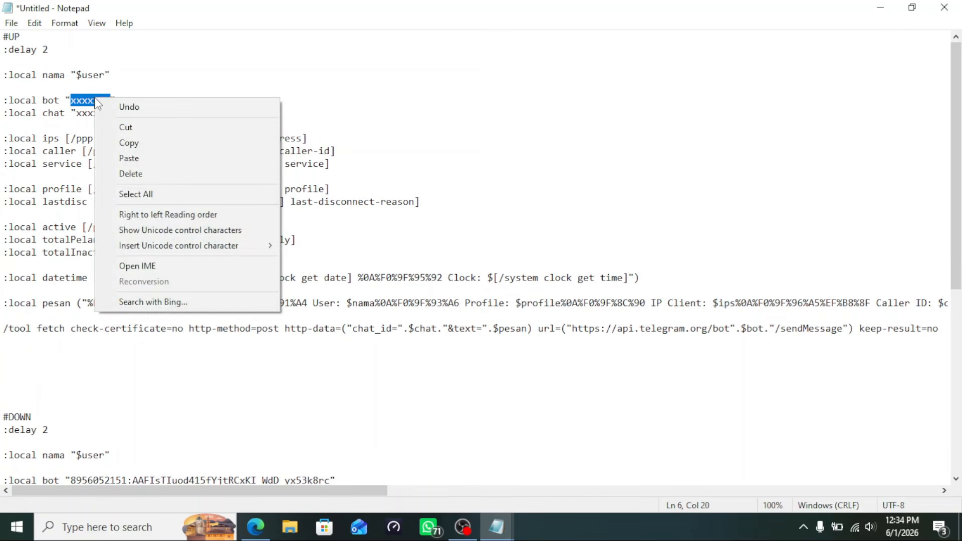
click(126, 158)
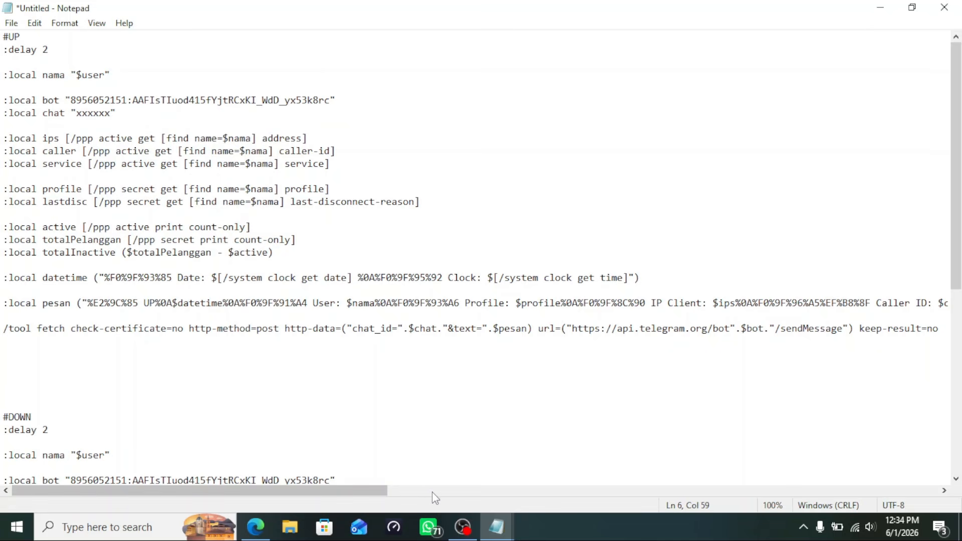
Copy the chat ID from the notes and select the placeholder on the UP :local chat line
click(496, 526)
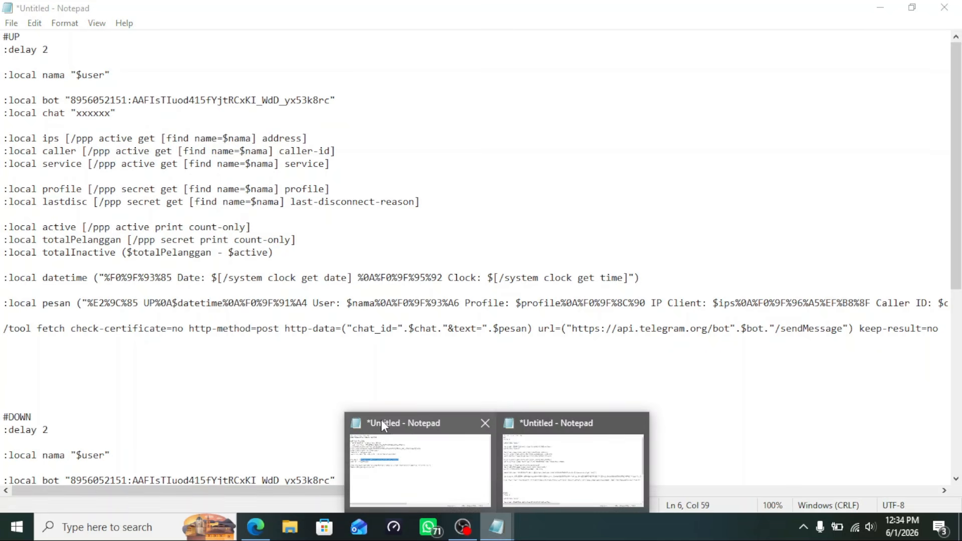
click(394, 460)
drag(70, 202, 135, 204)
right_click(112, 205)
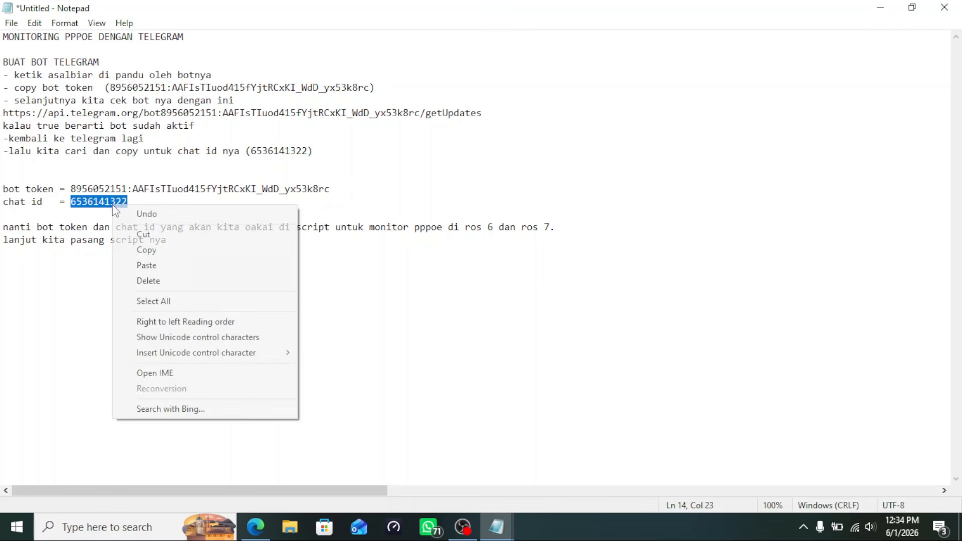
click(147, 251)
click(498, 532)
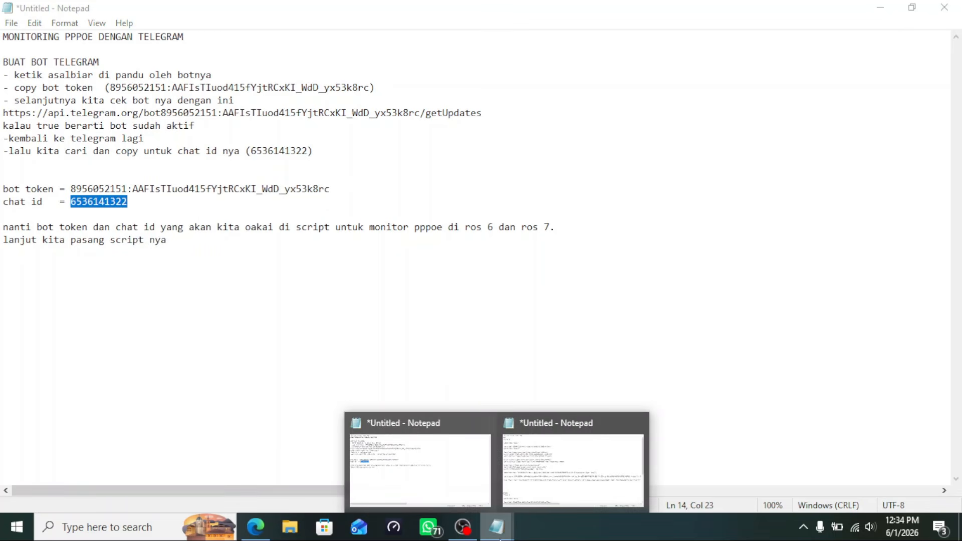
click(560, 493)
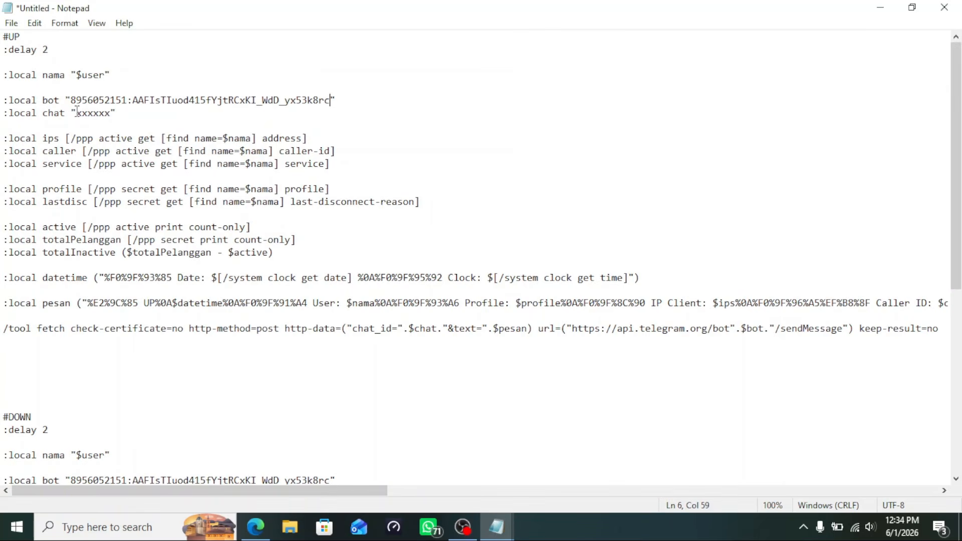
drag(77, 113, 111, 113)
right_click(98, 113)
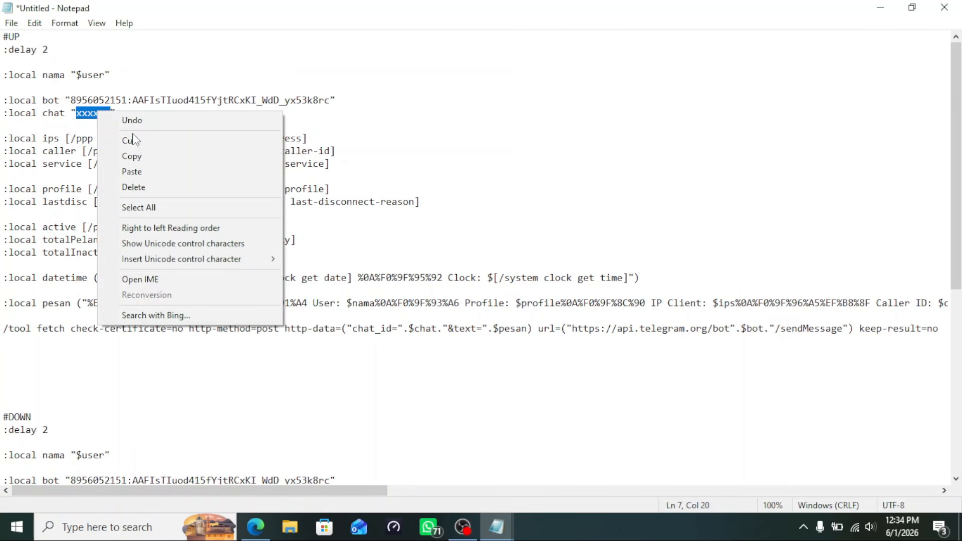
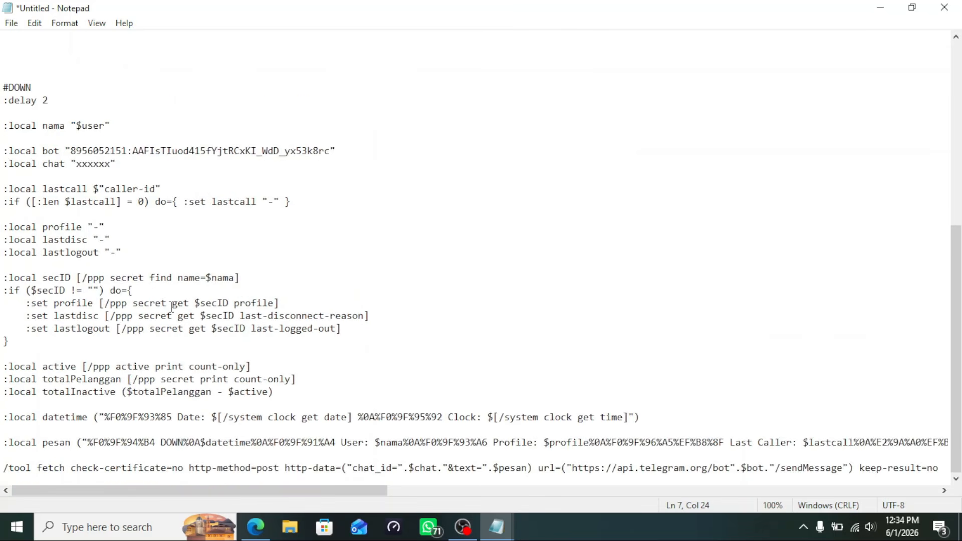
Paste the Telegram chat ID over the x placeholder on the DOWN script's :local chat line
drag(77, 164, 111, 168)
right_click(99, 167)
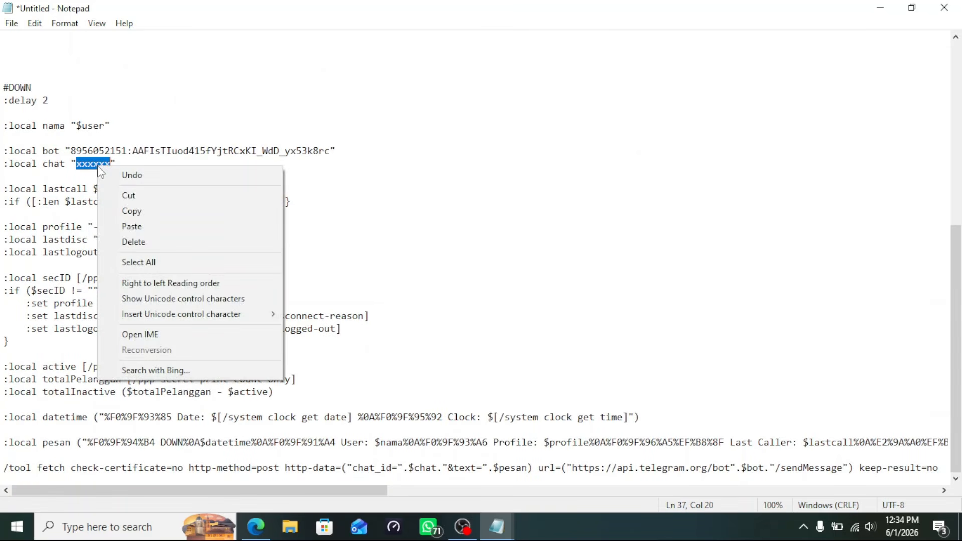
click(136, 225)
scroll(271, 215, up, 9)
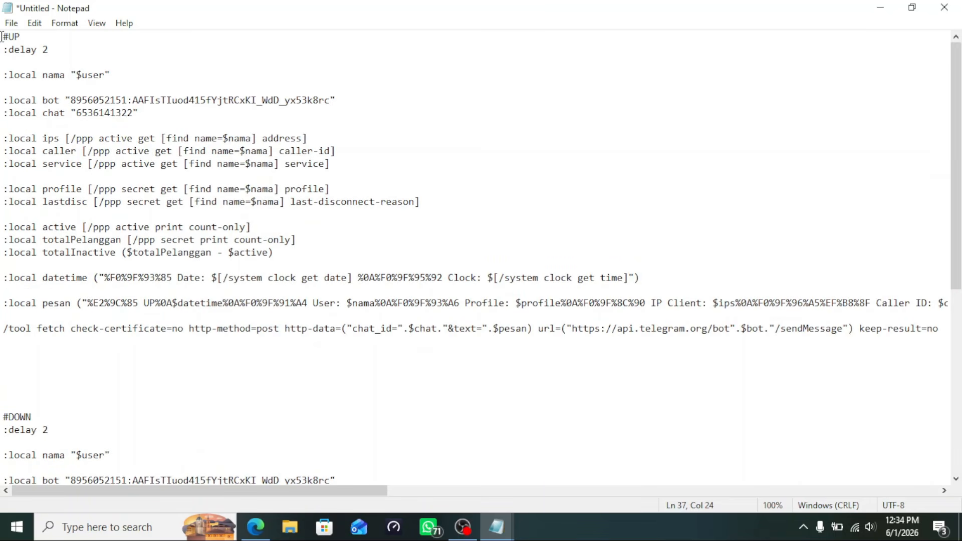
Copy the #UP script from its #UP header through the /tool fetch line
drag(2, 37, 949, 331)
click(133, 303)
click(2, 36)
drag(2, 37, 952, 335)
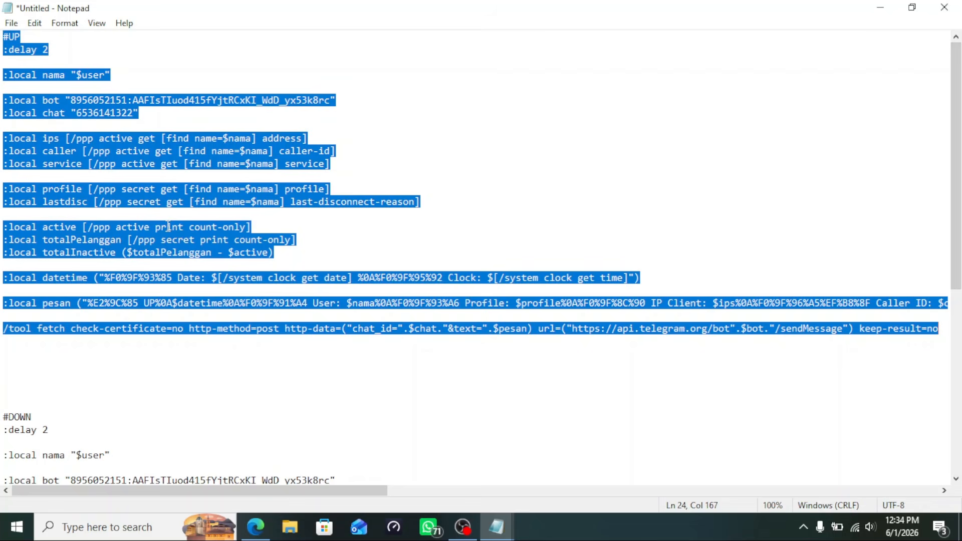
right_click(168, 235)
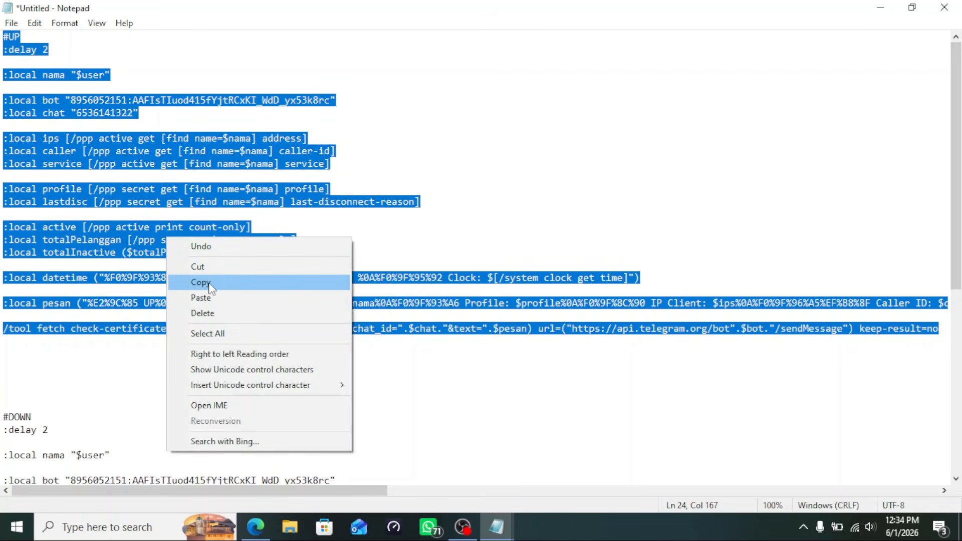
click(200, 282)
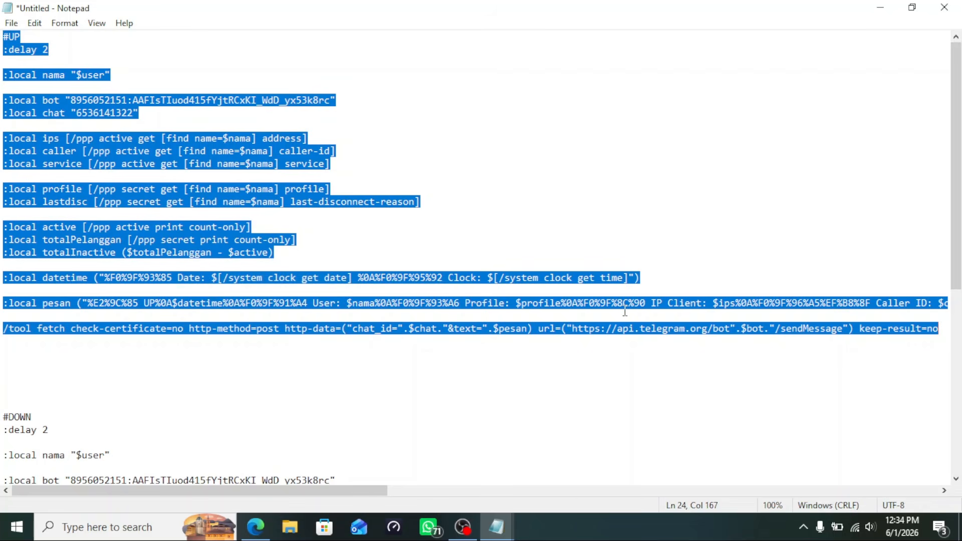
Launch WinBox and connect to the saved router
click(126, 529)
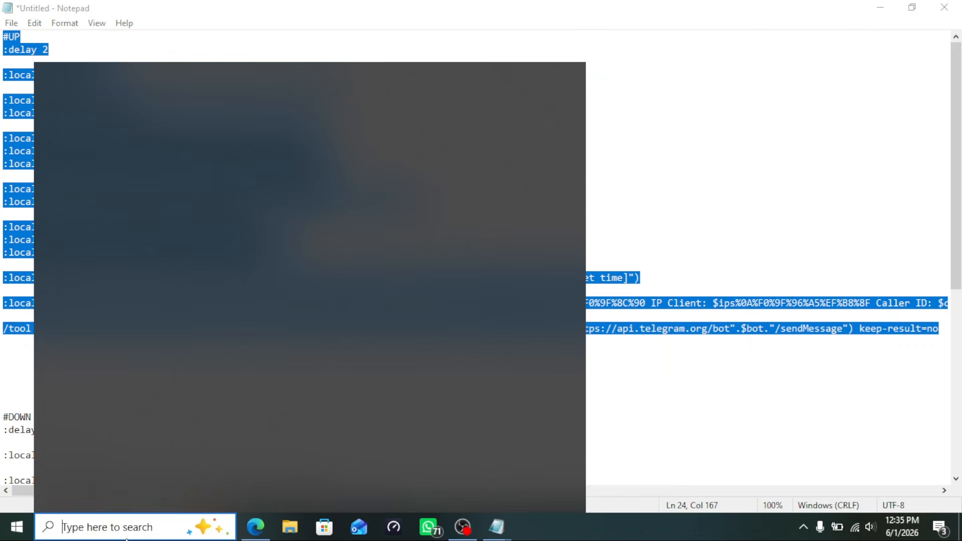
text(winb)
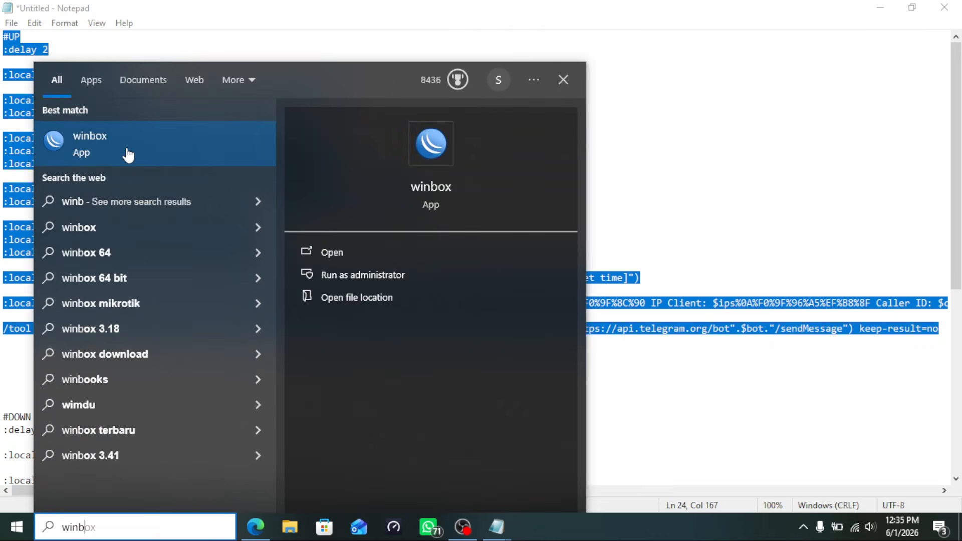
click(128, 155)
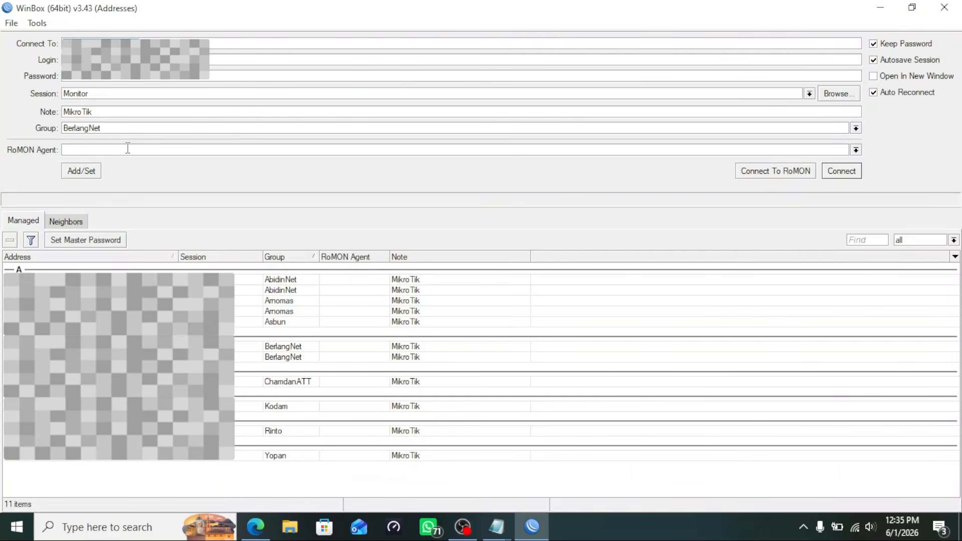
click(847, 171)
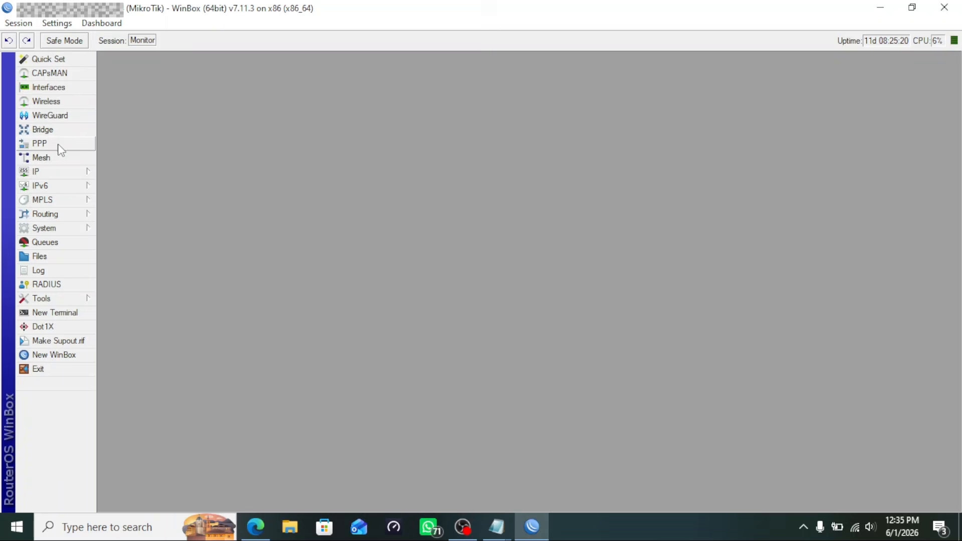
Open the Paket_100rb profile from the PPP Profiles list
click(40, 145)
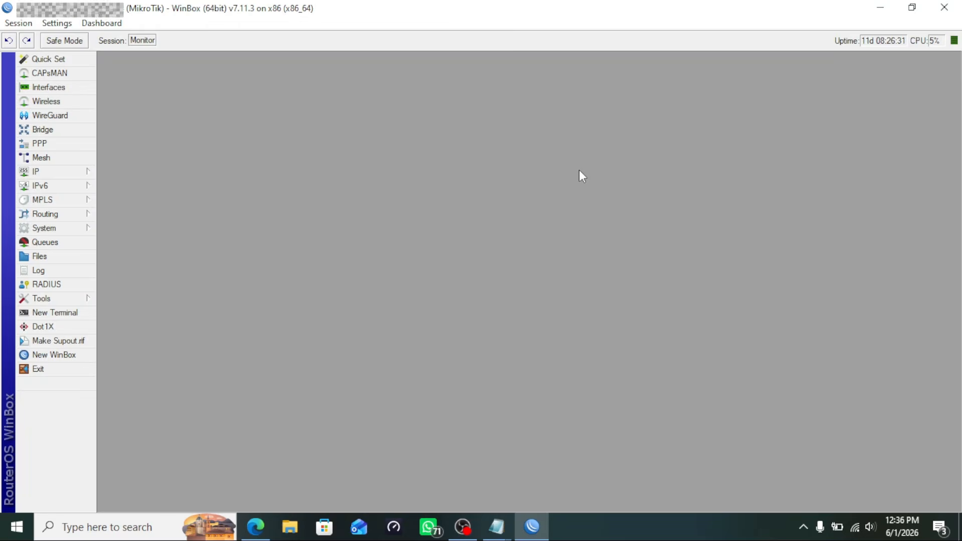
click(62, 146)
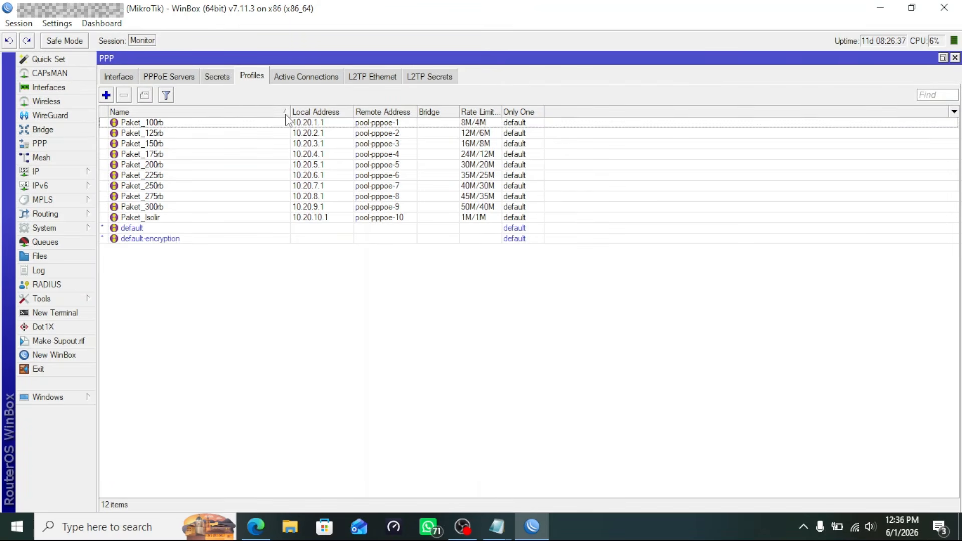
click(304, 124)
double_click(305, 125)
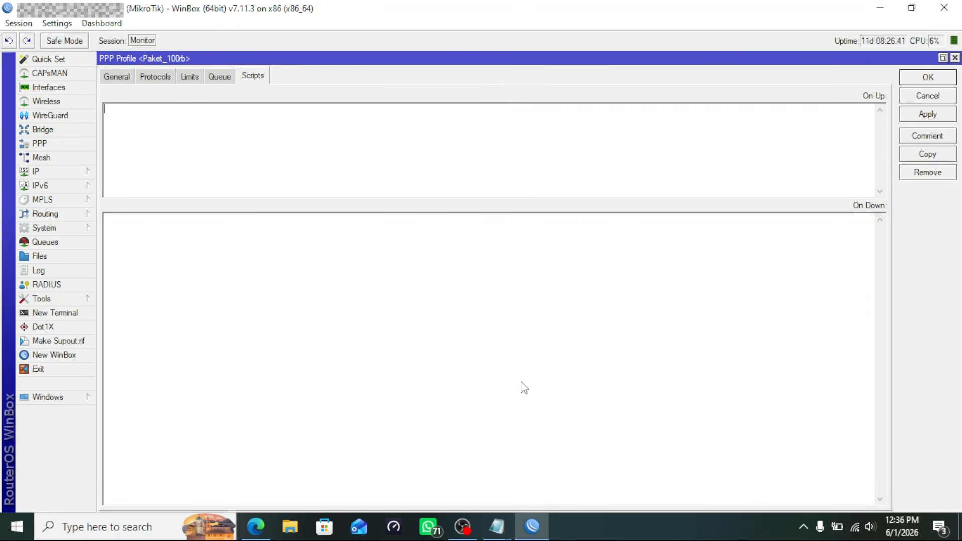
Return to the Notepad scripts file and reselect the #UP script from its first line
mouse_move(501, 530)
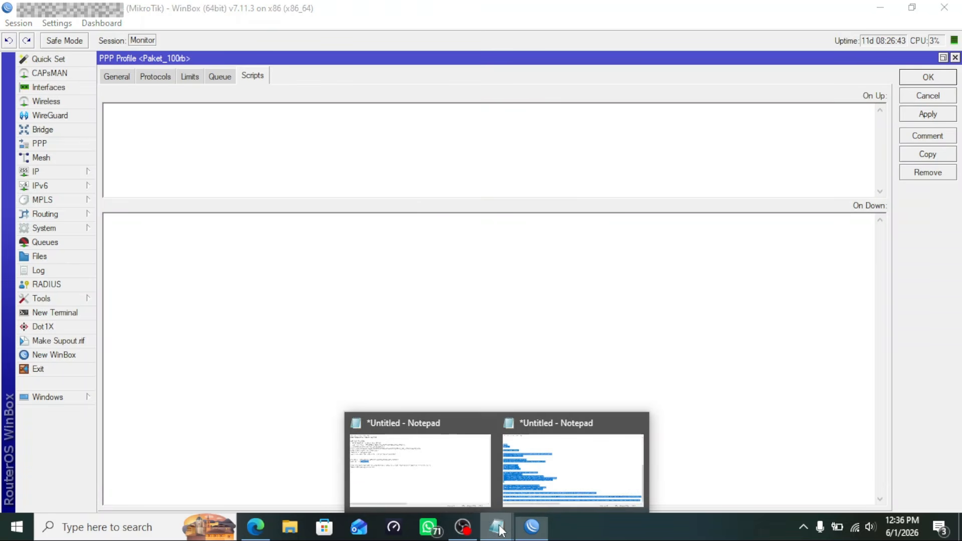
click(551, 469)
scroll(290, 248, up, 10)
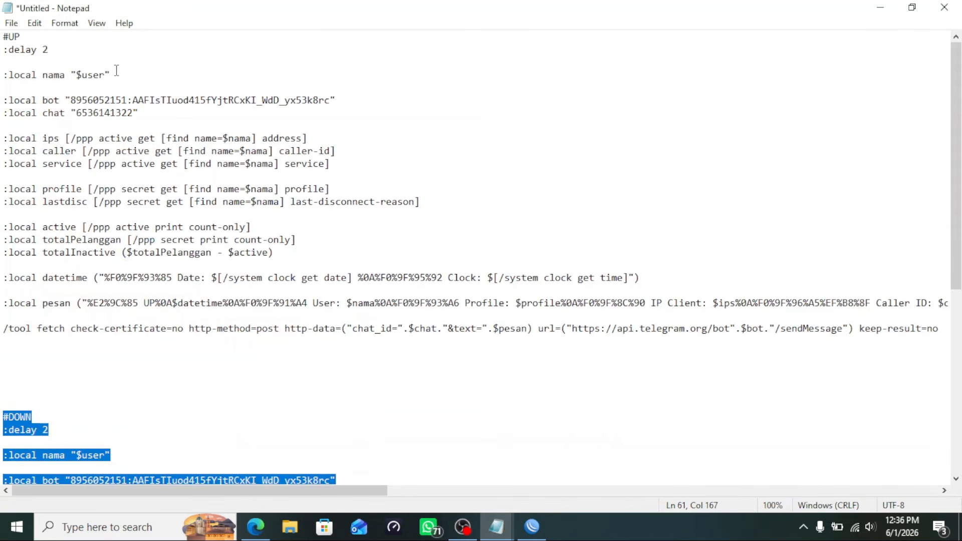
drag(2, 37, 953, 332)
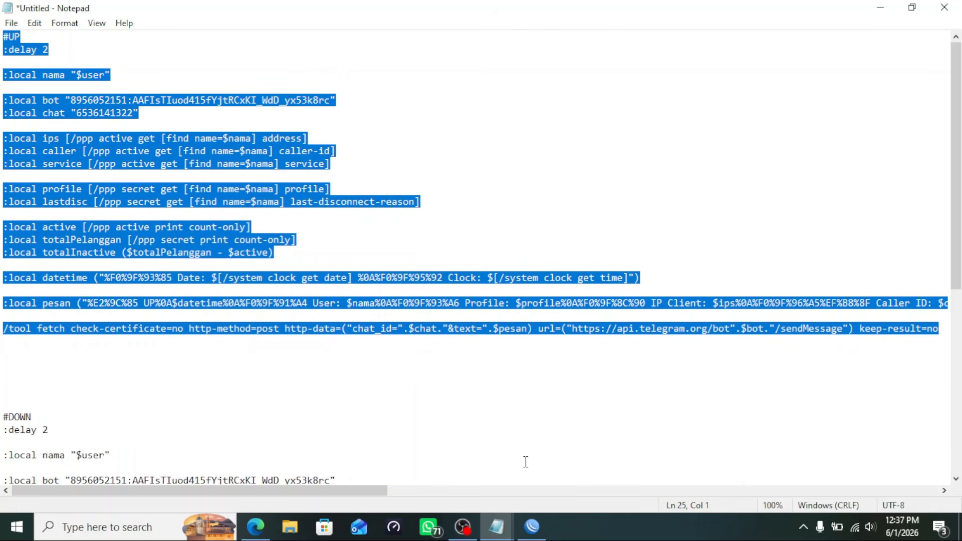
Paste the copied #UP script into the Paket_100rb profile's On Up field in WinBox
click(532, 527)
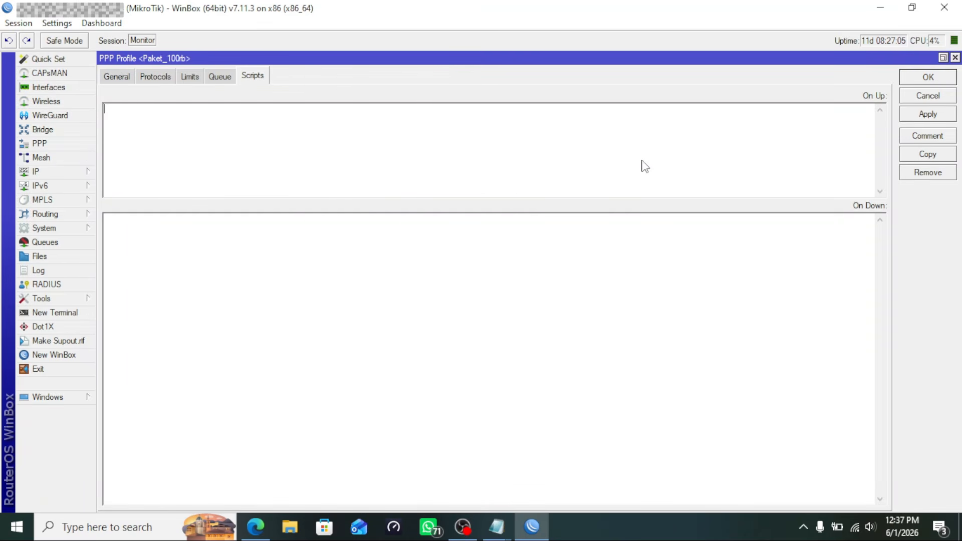
key(ctrl+v)
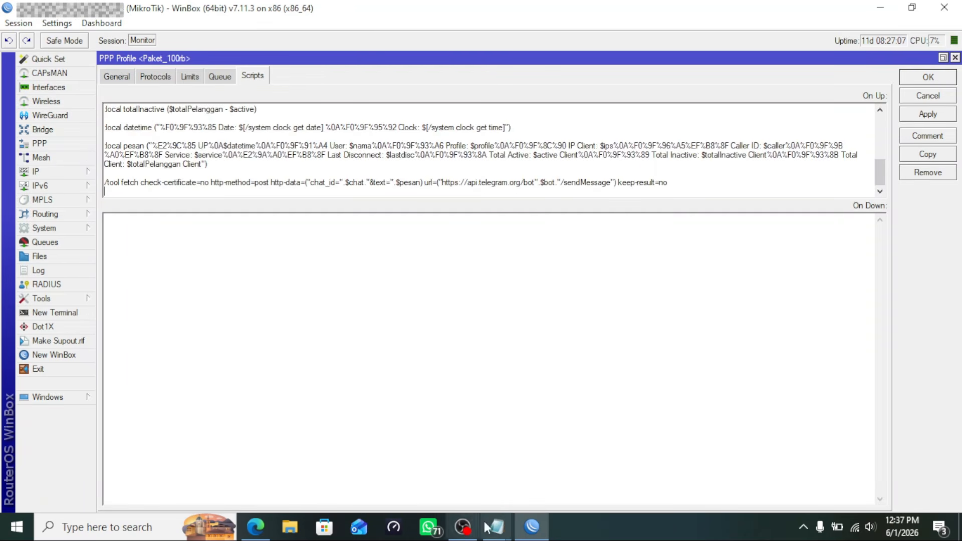
mouse_move(494, 532)
click(421, 477)
Finish the note line saying the UP script goes in On Up and DOWN in On Down
click(239, 310)
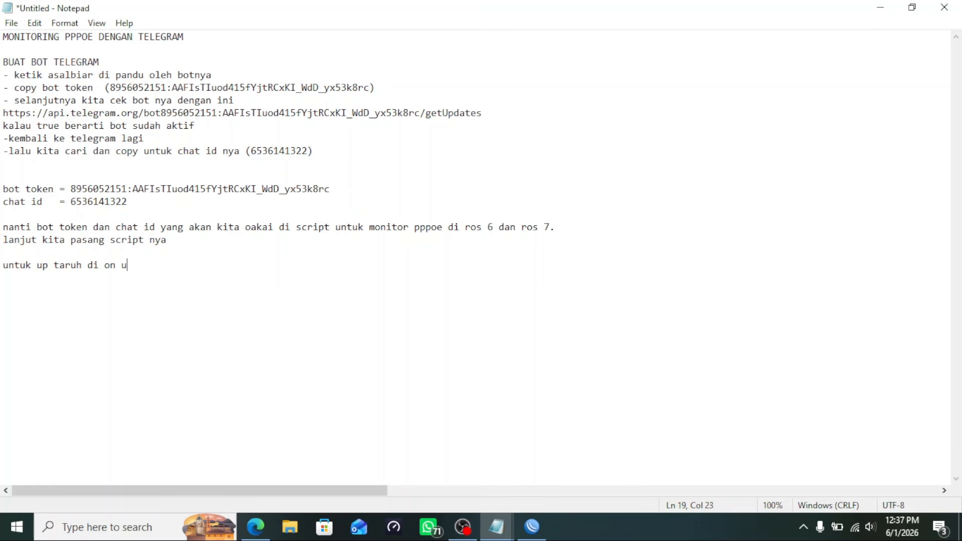
text(ntuk down taruh di on down)
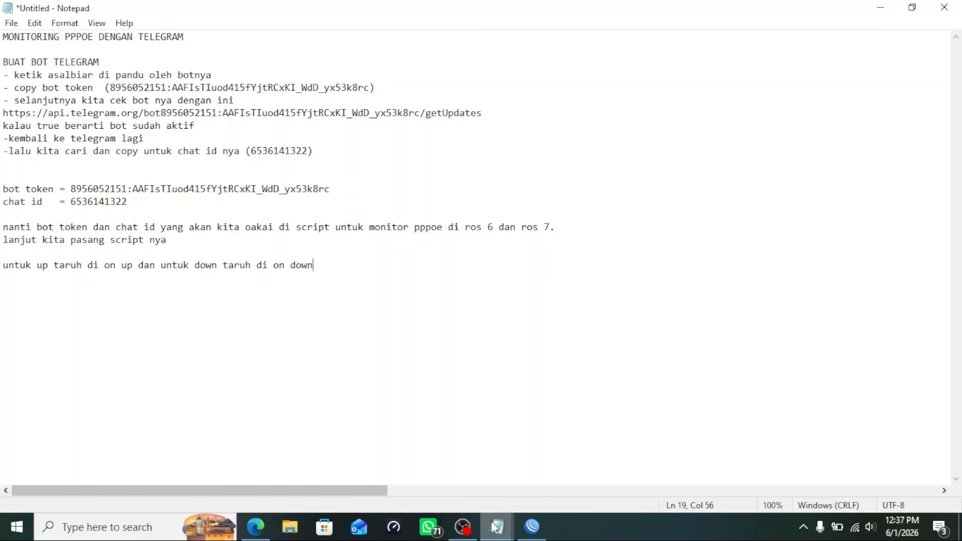
Select the full #DOWN block through its Telegram sendMessage /tool fetch line in the scripts document
mouse_move(496, 526)
click(595, 441)
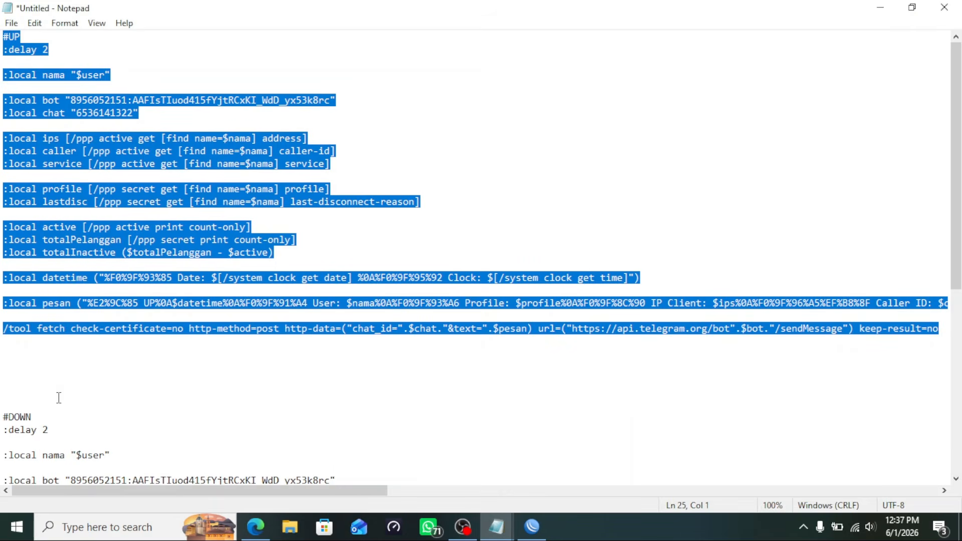
drag(2, 417, 939, 468)
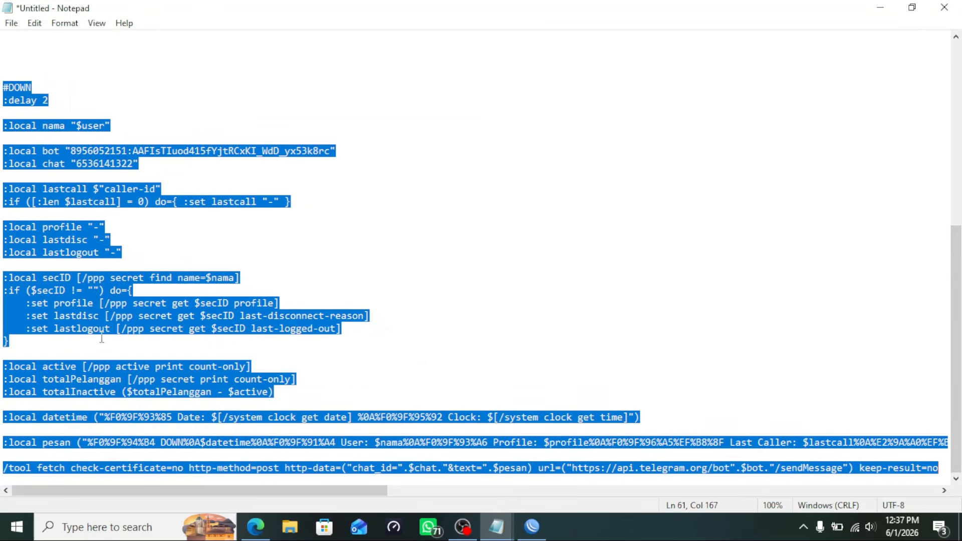
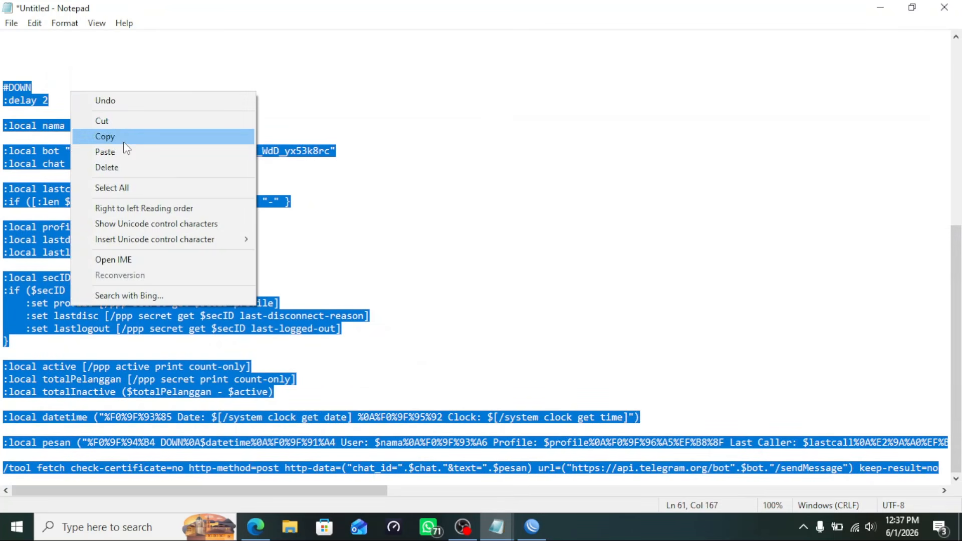
Copy the selected #DOWN Telegram script from the Notepad scripts document
click(106, 137)
Paste the DOWN script into the Paket_100rb profile's On Down field, apply, and close with OK
click(532, 527)
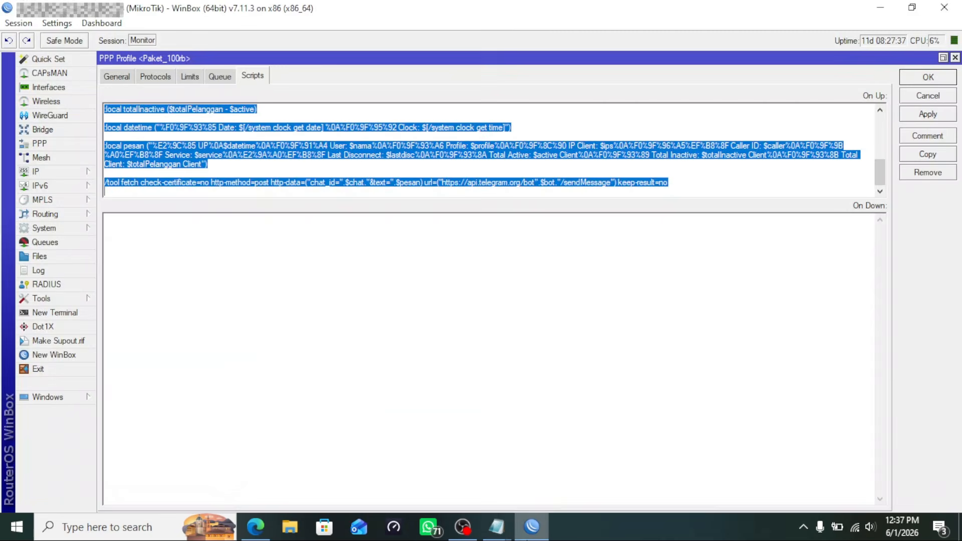
click(460, 324)
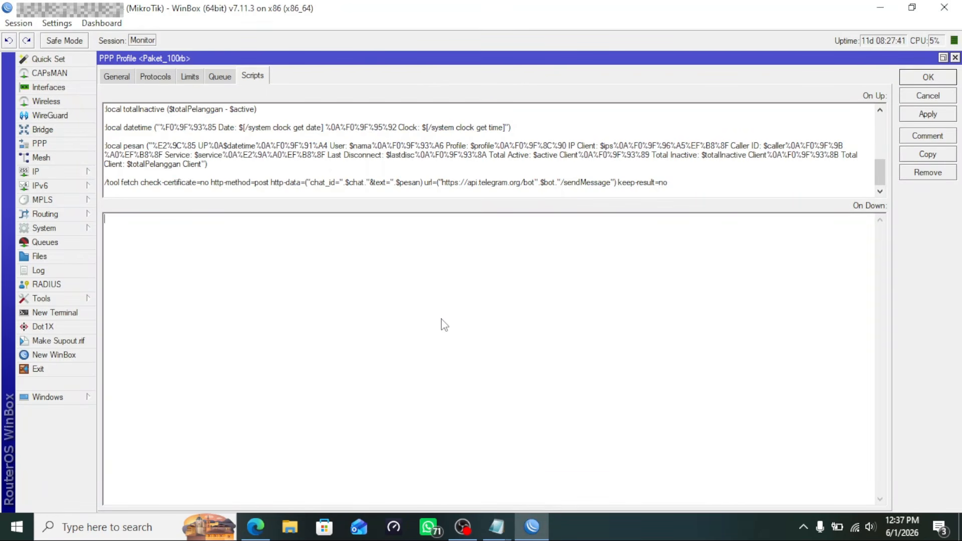
key(ctrl+v)
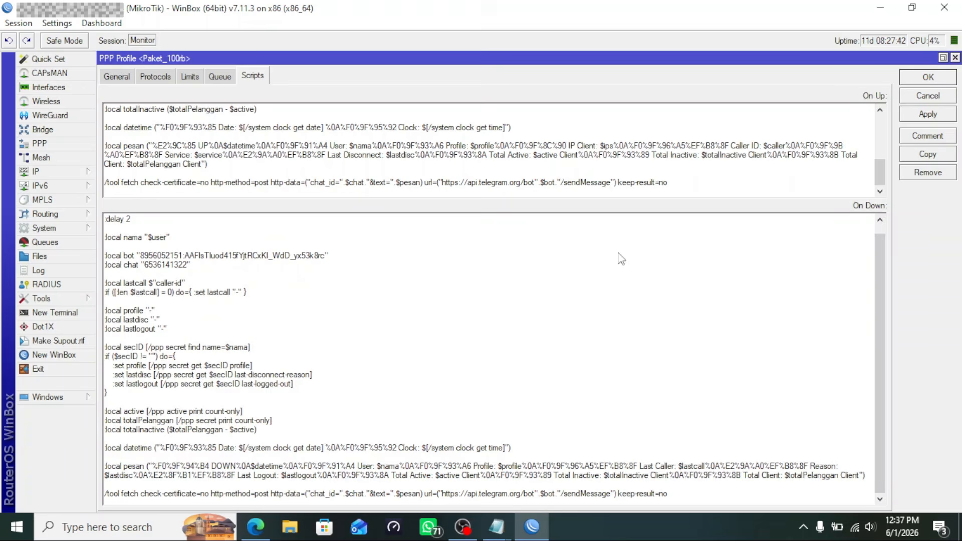
click(928, 114)
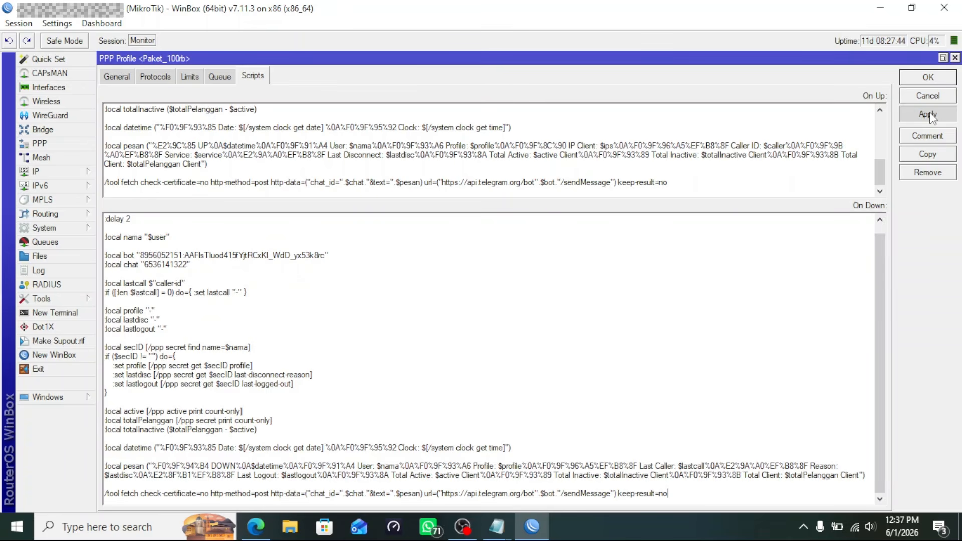
click(938, 80)
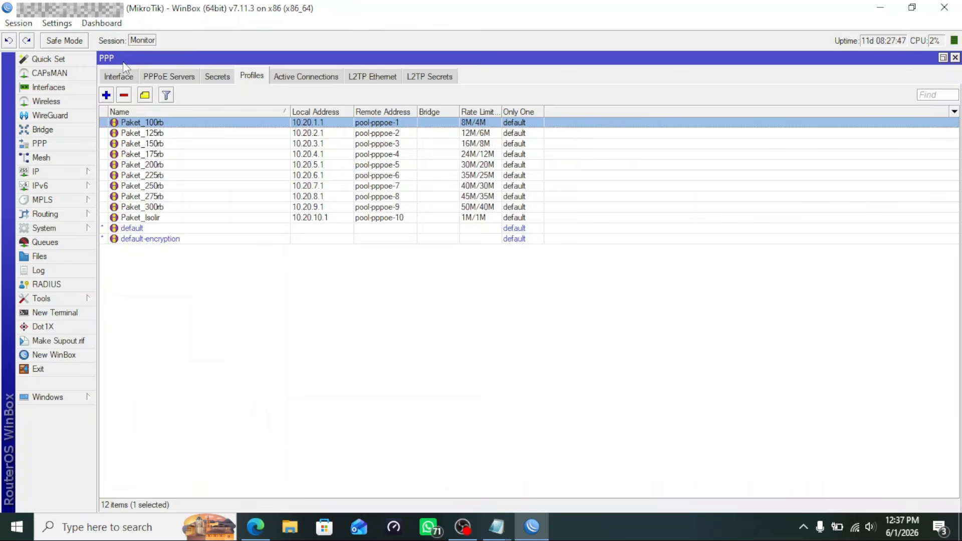
Toggle Settings > Hide Passwords twice, reselecting the Paket_100rb profile row each time
click(56, 23)
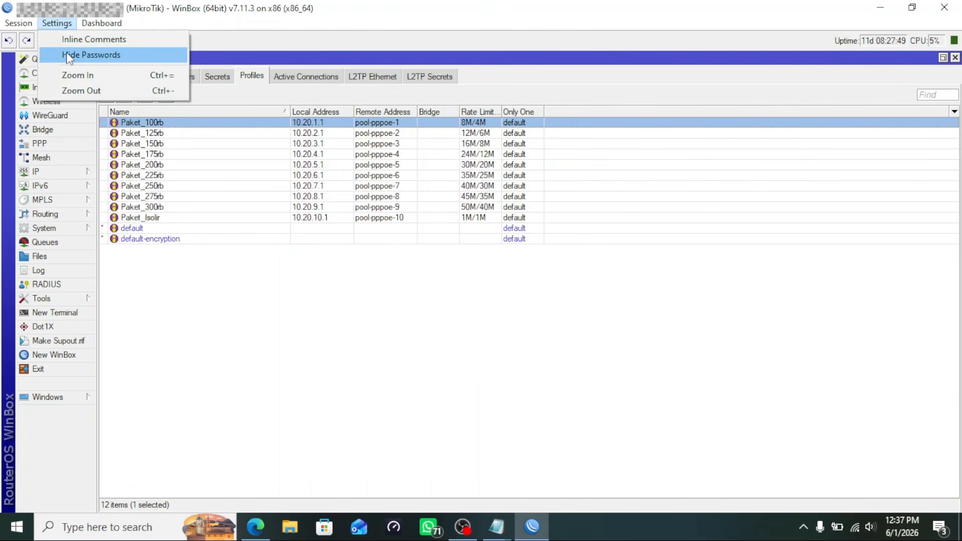
click(73, 56)
click(226, 322)
click(234, 125)
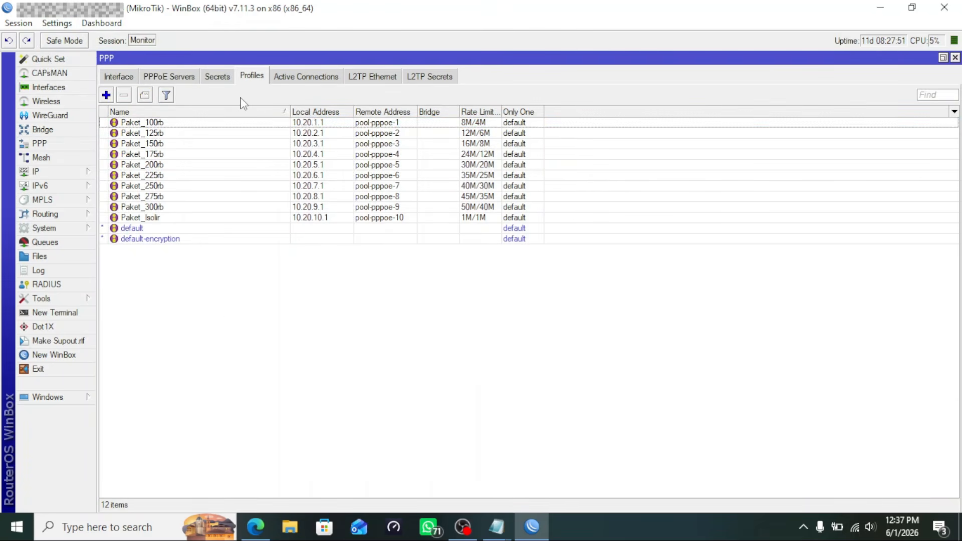
click(56, 23)
click(59, 55)
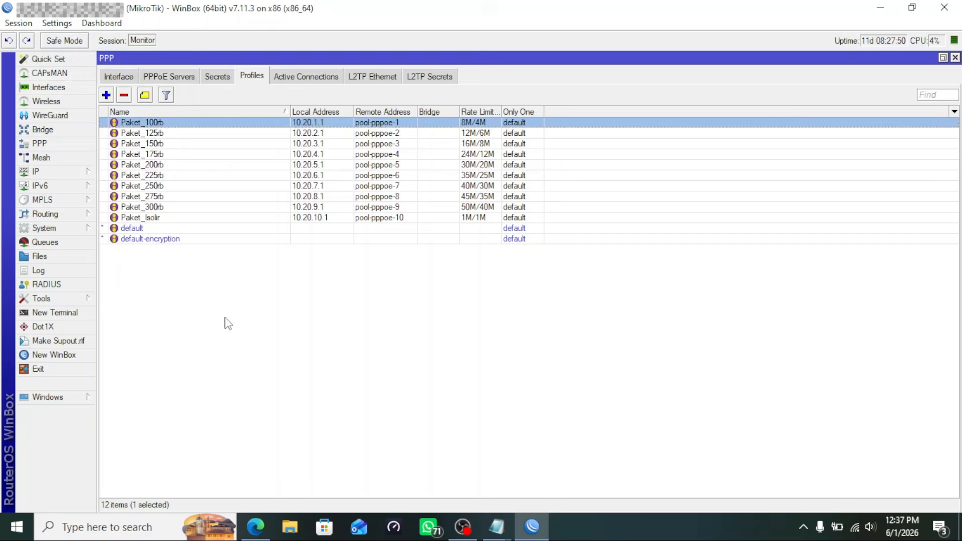
click(224, 322)
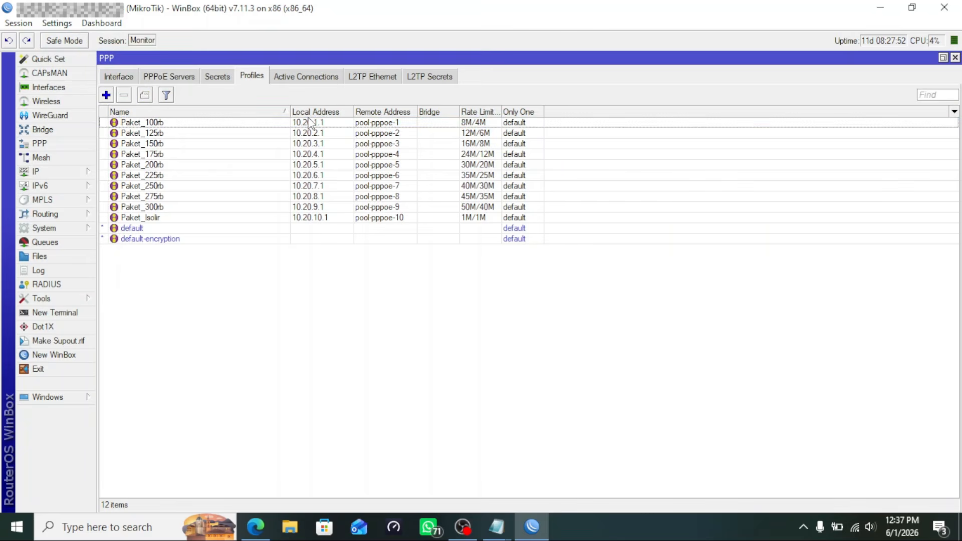
click(154, 125)
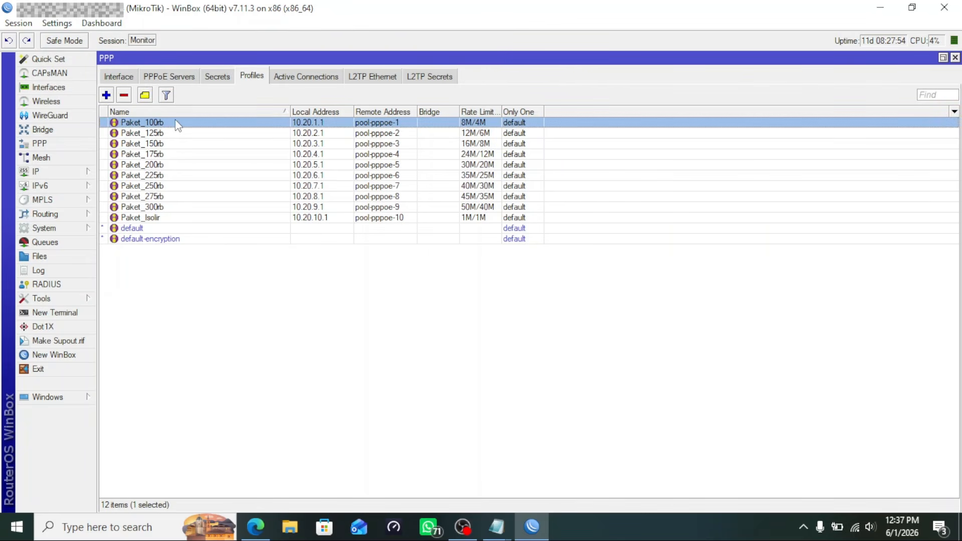
Search PPP Secrets for the test subscriber's username, select its row, then view Active Connections
click(216, 78)
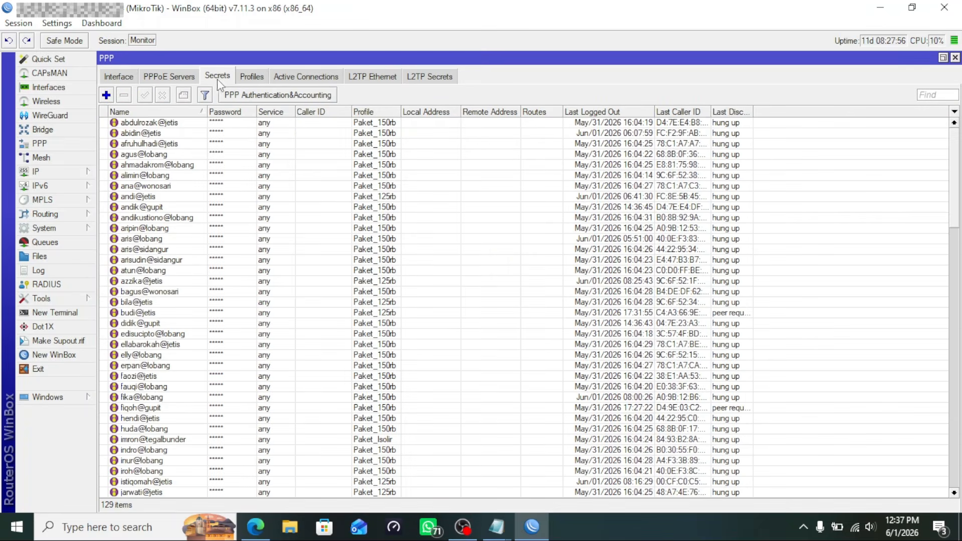
click(935, 95)
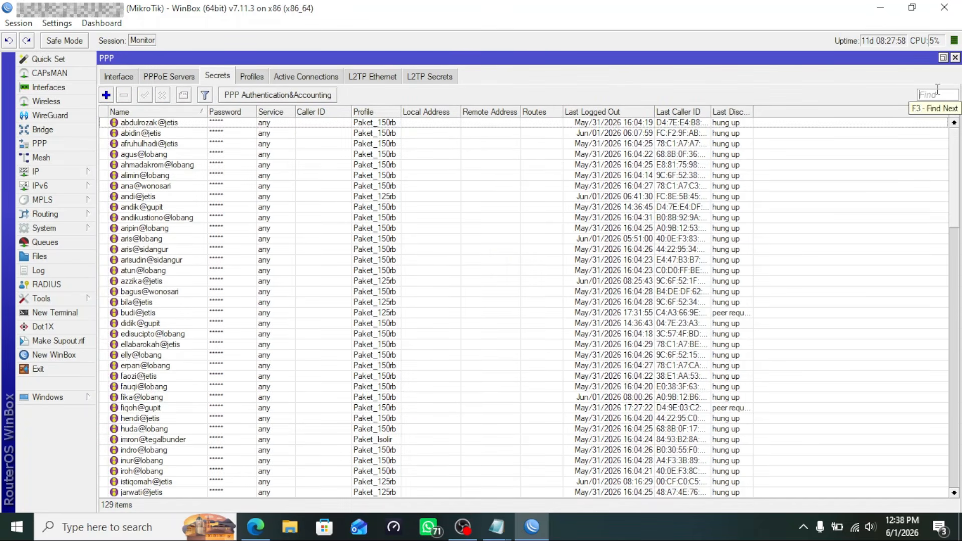
text(melna)
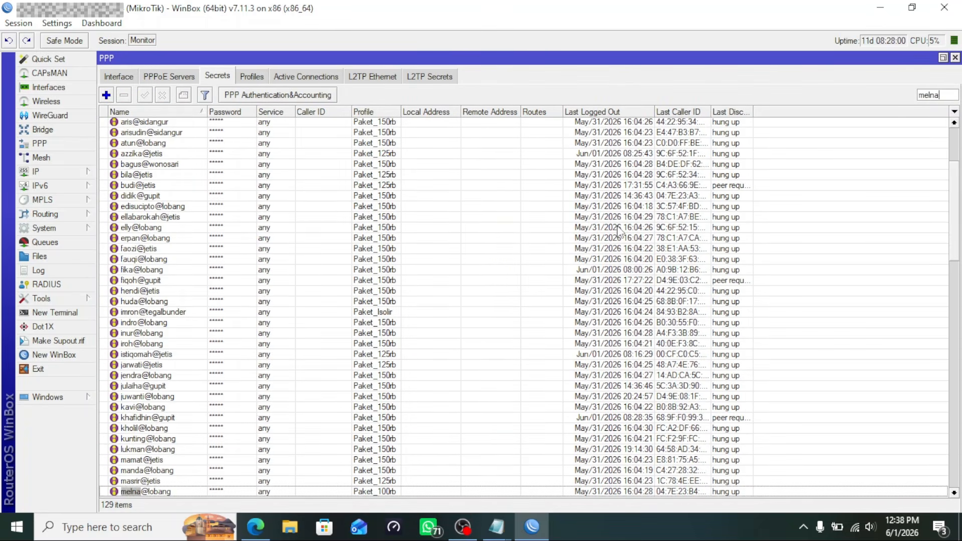
scroll(621, 232, down, 2)
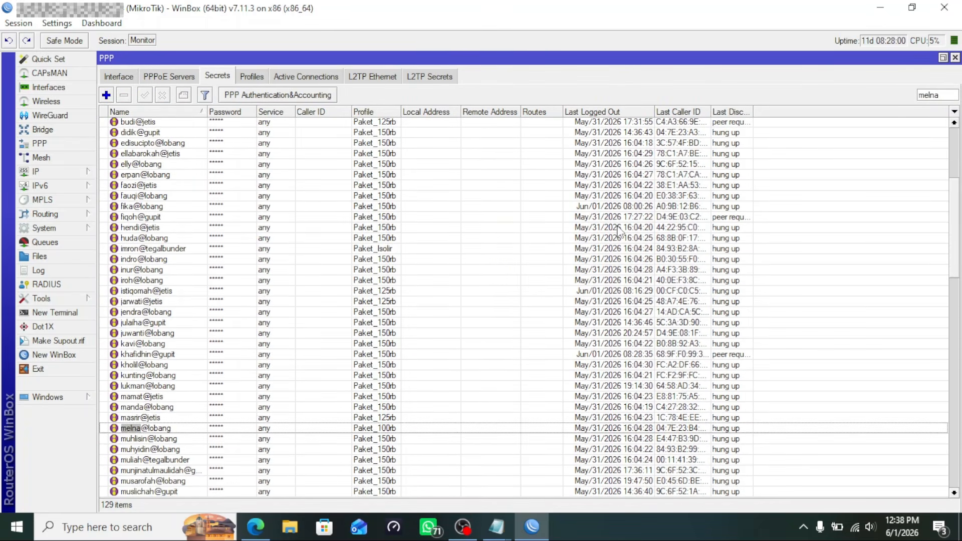
click(441, 429)
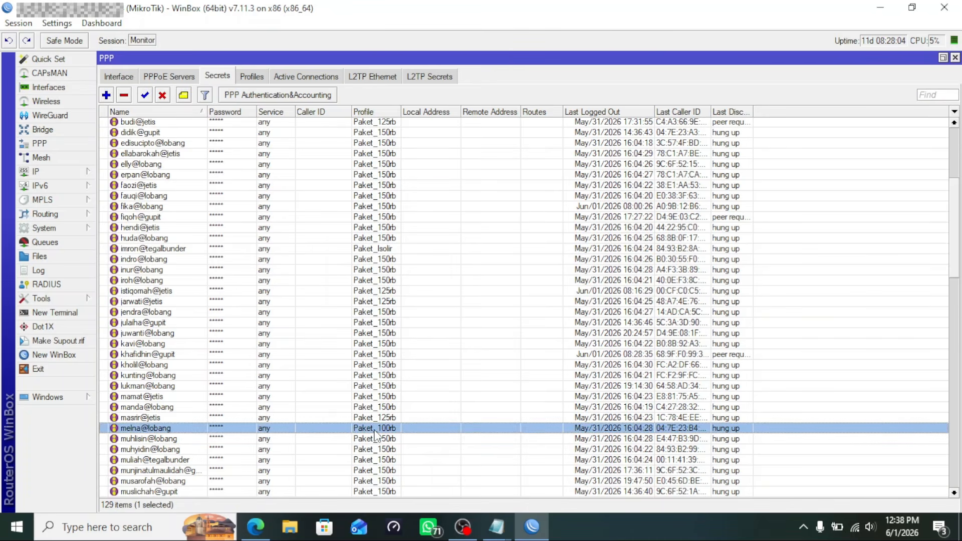
click(294, 80)
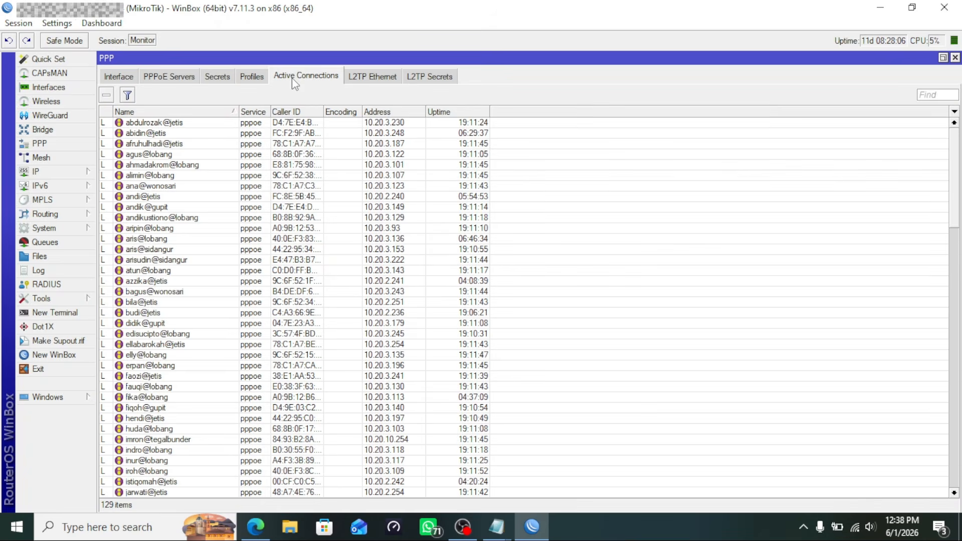
mouse_move(497, 526)
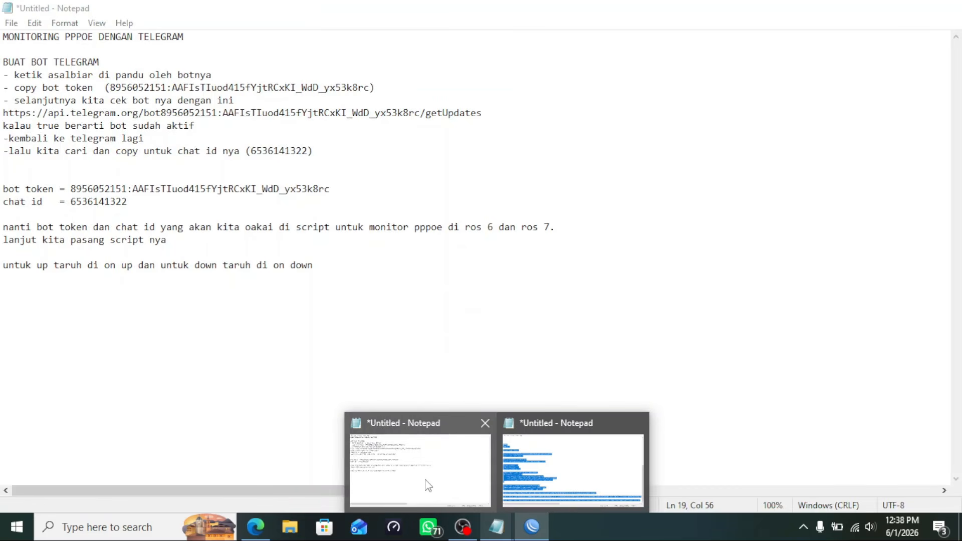
Add a note line beginning 'sekarang' about deleting a Paket_100rb subscriber's active connection
click(426, 485)
key(Return)
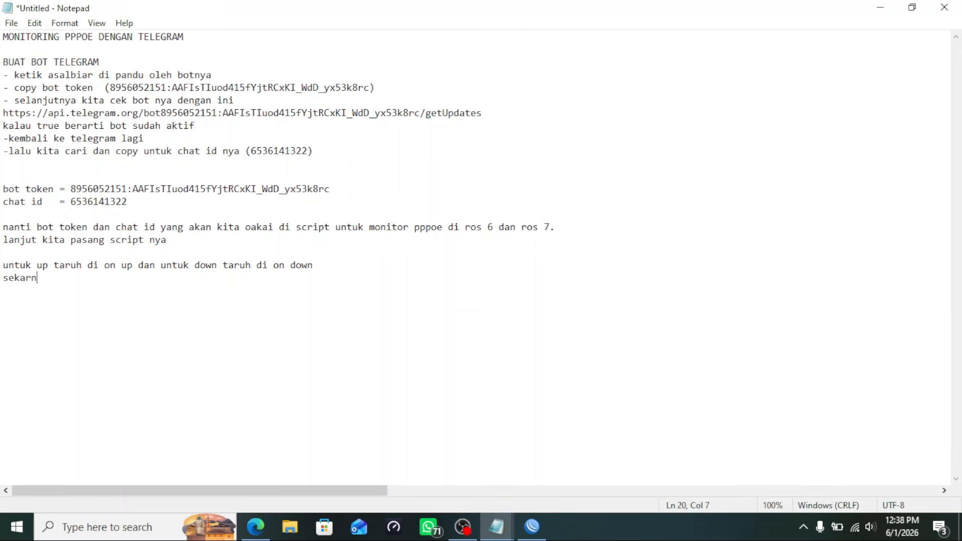
text(sekarang kita coba delet active connection pelanggan yang pakai profil tersebut)
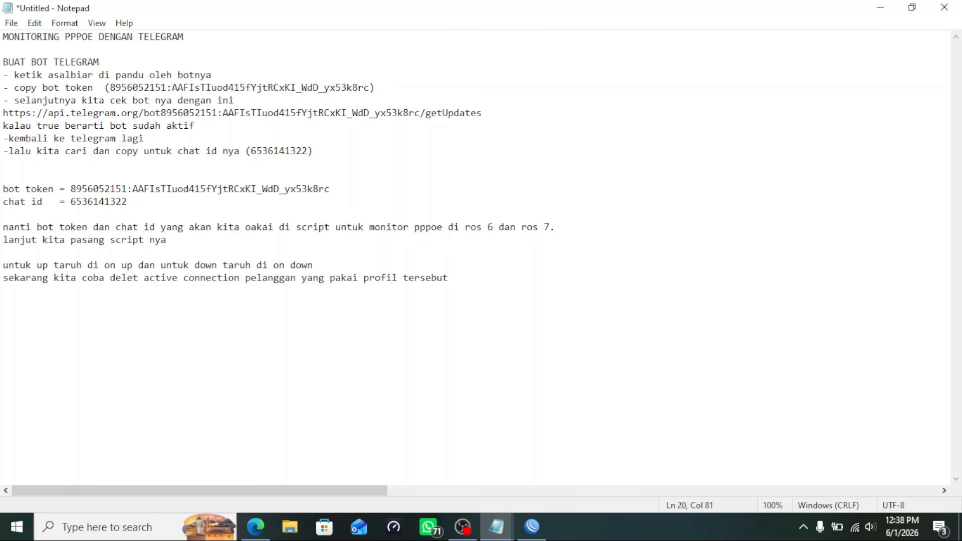
click(532, 528)
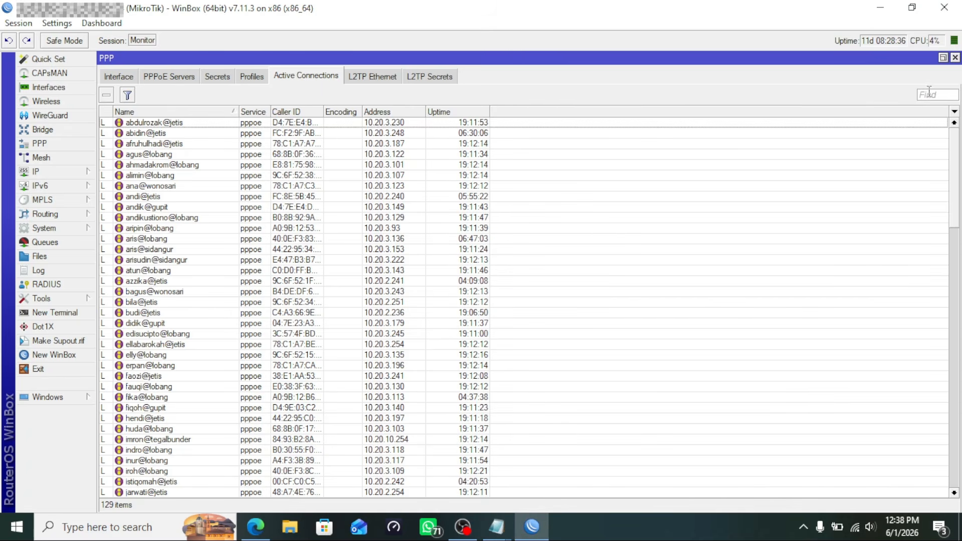
Search the active PPP connections for the test subscriber and select its session
key(alt+Tab)
click(532, 531)
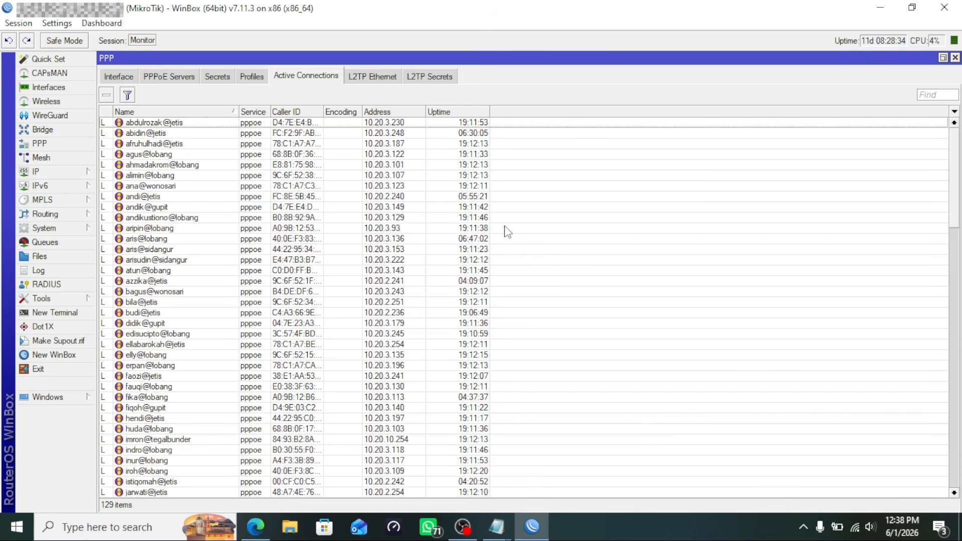
click(929, 93)
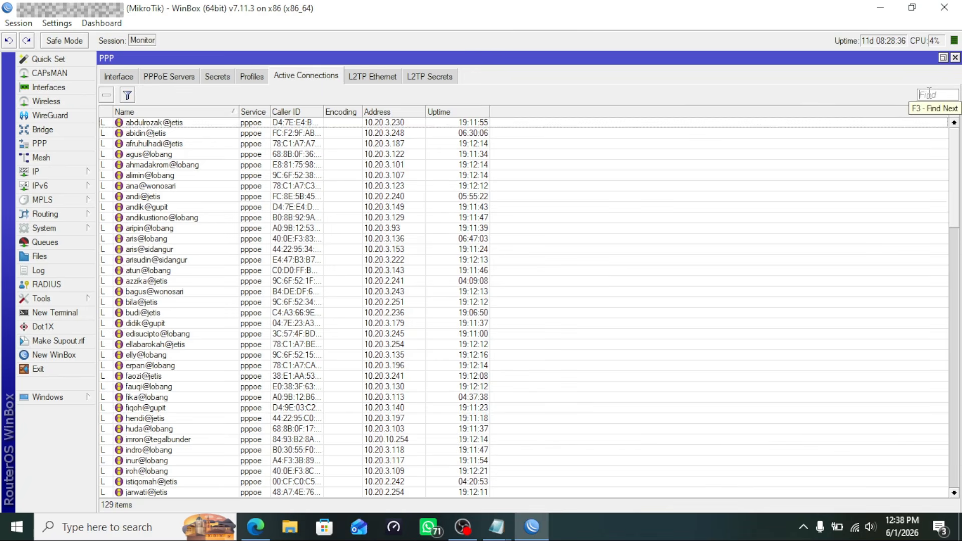
text(mes)
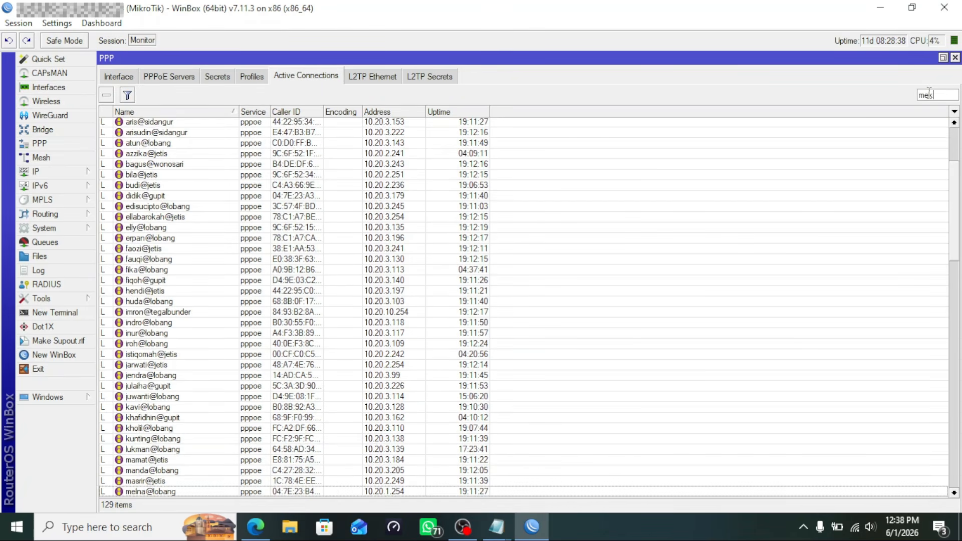
scroll(808, 125, down, 3)
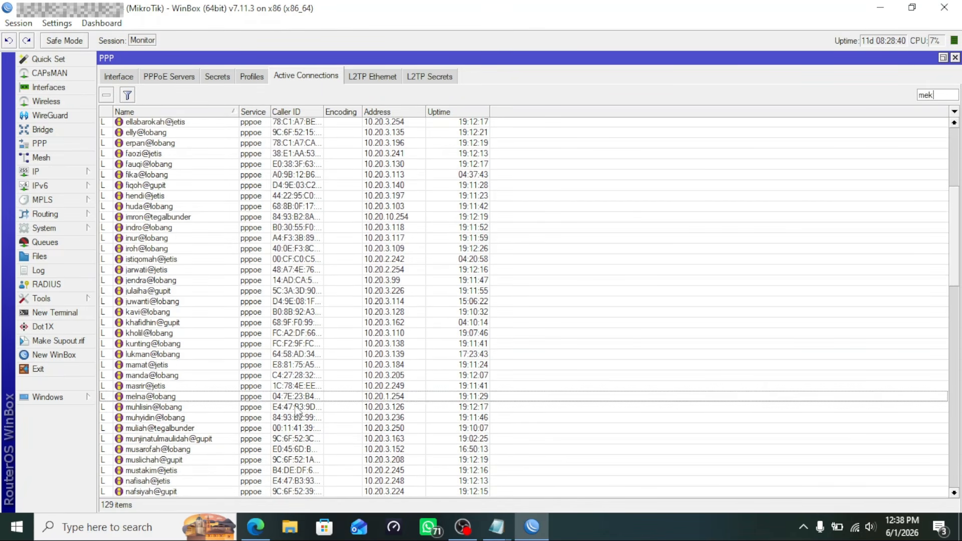
click(313, 396)
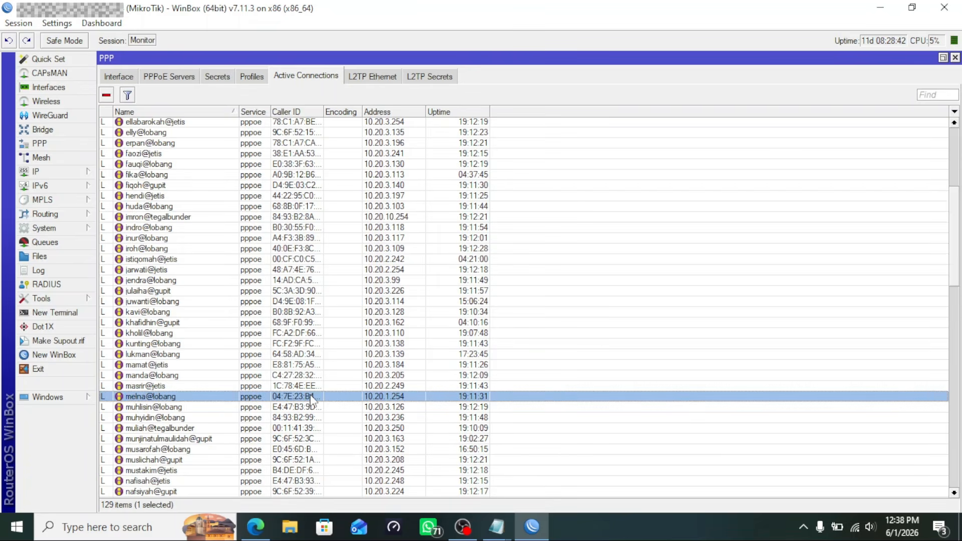
Check the Secrets and Profiles lists, then remove the subscriber's active connection to force a reconnect
click(217, 77)
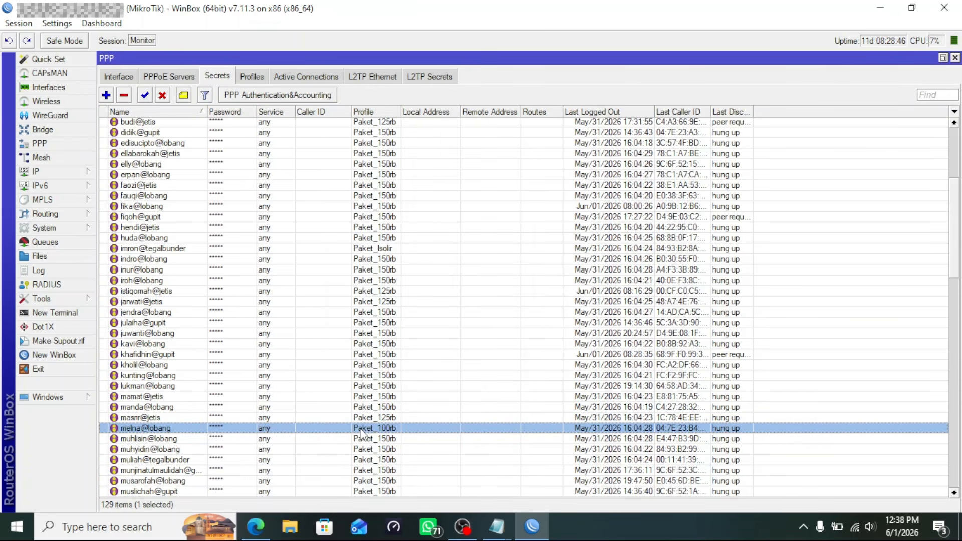
click(260, 81)
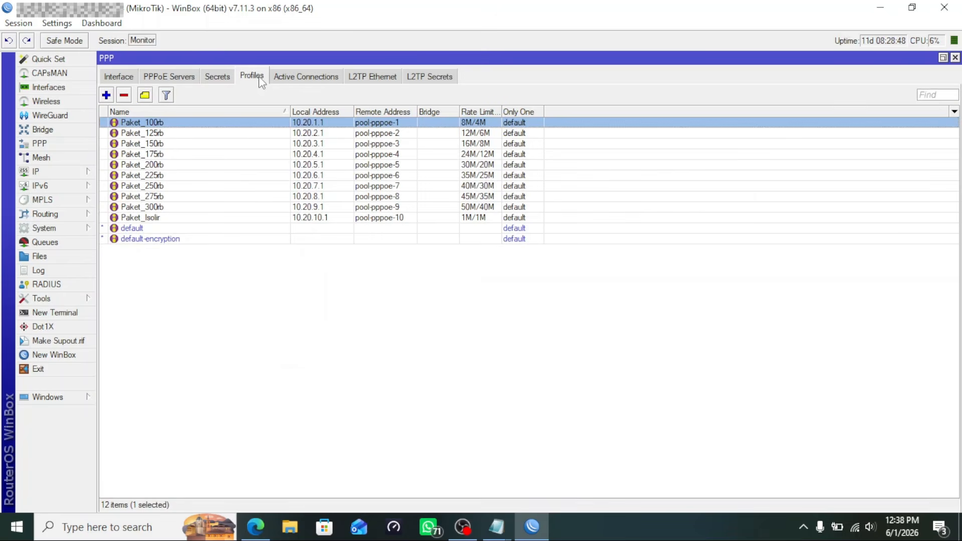
click(317, 80)
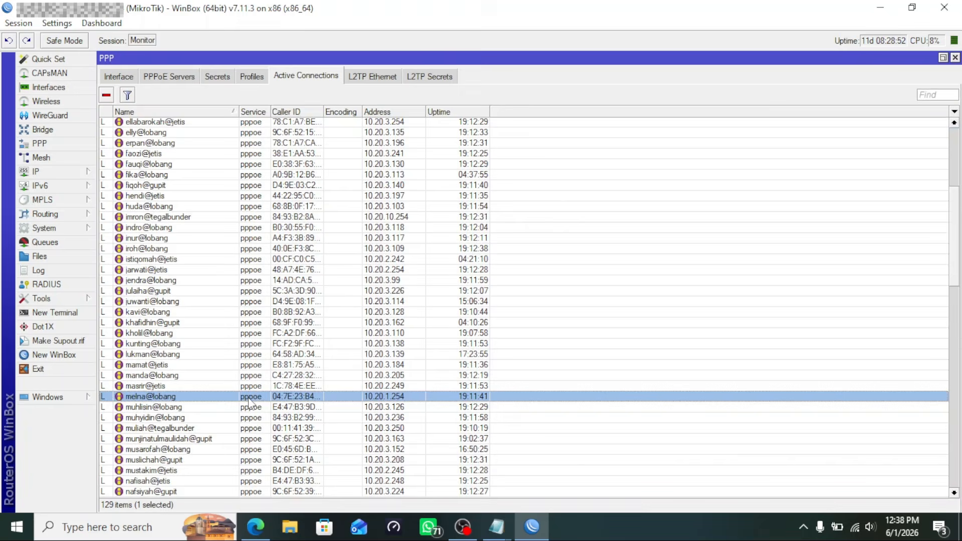
click(106, 96)
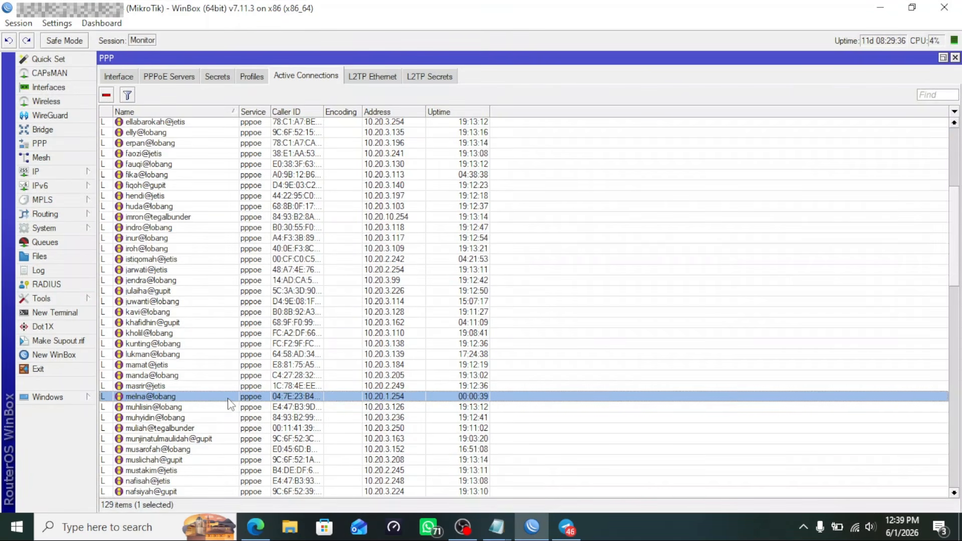
click(107, 95)
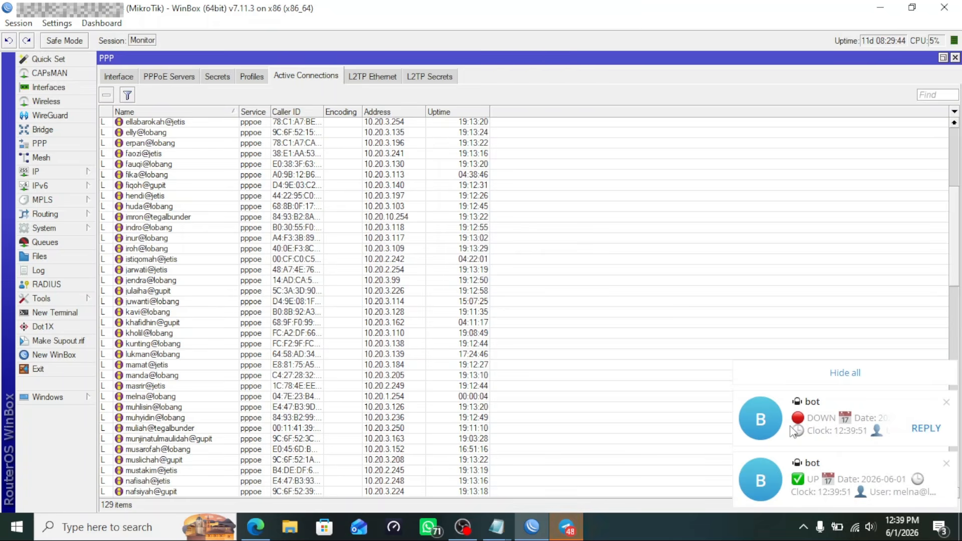
Review the bot's DOWN and UP alerts: Paket_100rb, reason nas-request, 129 active clients
click(757, 438)
scroll(597, 312, down, 2)
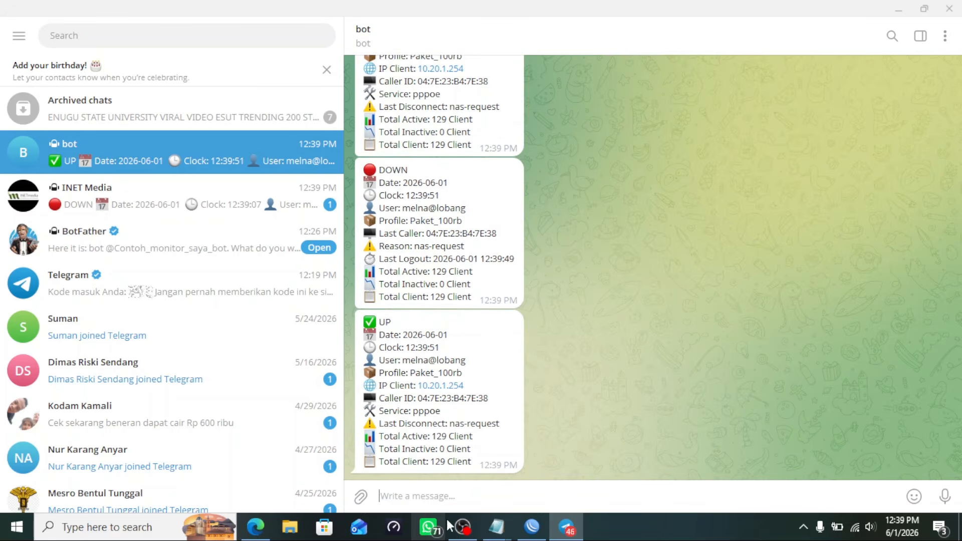
mouse_move(499, 534)
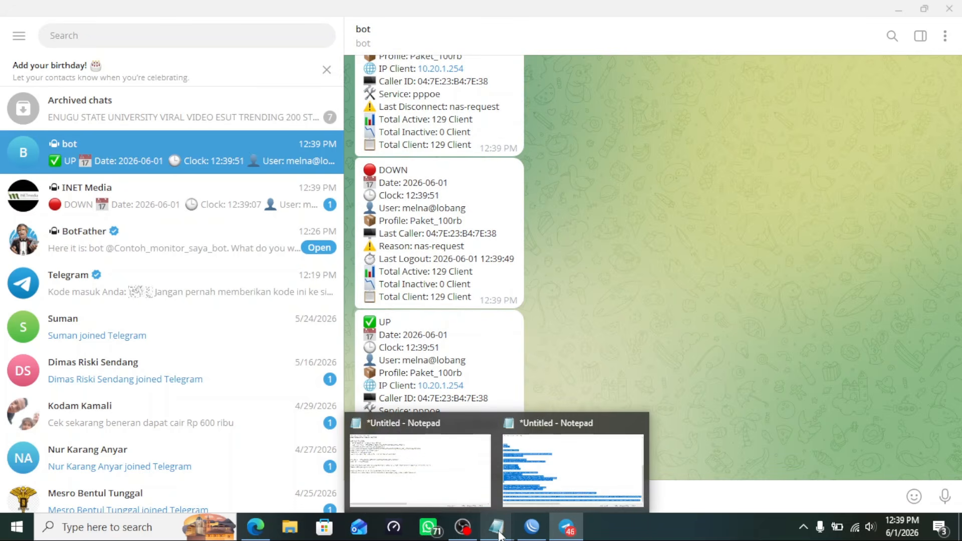
Add the note line 'dan monitor dengan telegram sudah aktif..'
click(399, 441)
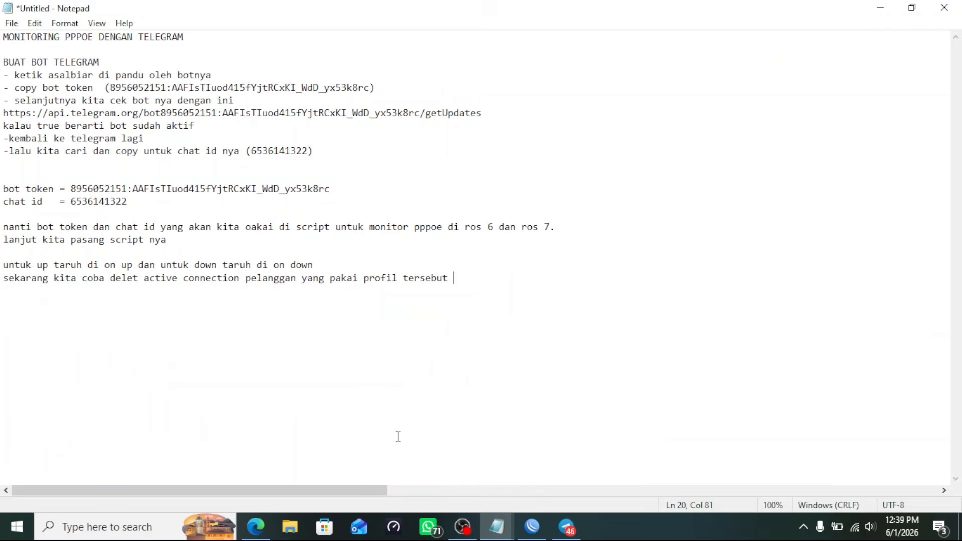
key(Return)
text(dan monitor dengan tele)
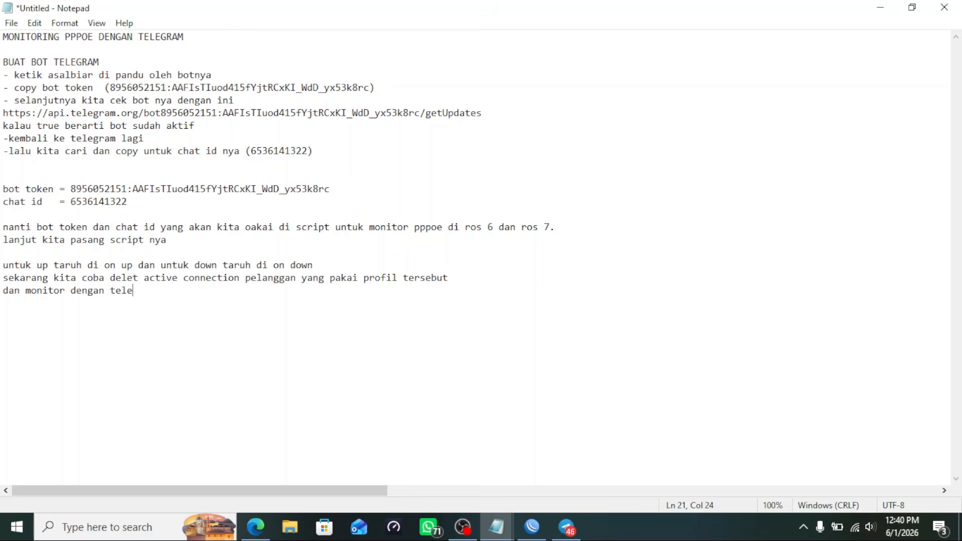
text(gram sudah aktif..)
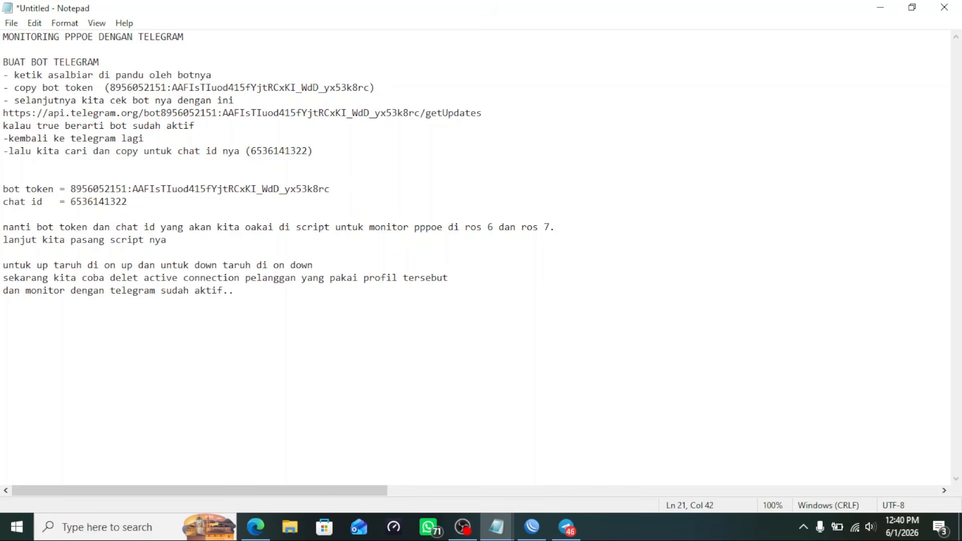
Add the line 'NB = lakukan pasang script itu di semua profil ppp kalian'
key(Return)
text(NB)
text( = laku)
text(kan )
text(kopi)
key(BackSpace)
key(BackSpace)
key(BackSpace)
key(BackSpace)
text(pasang )
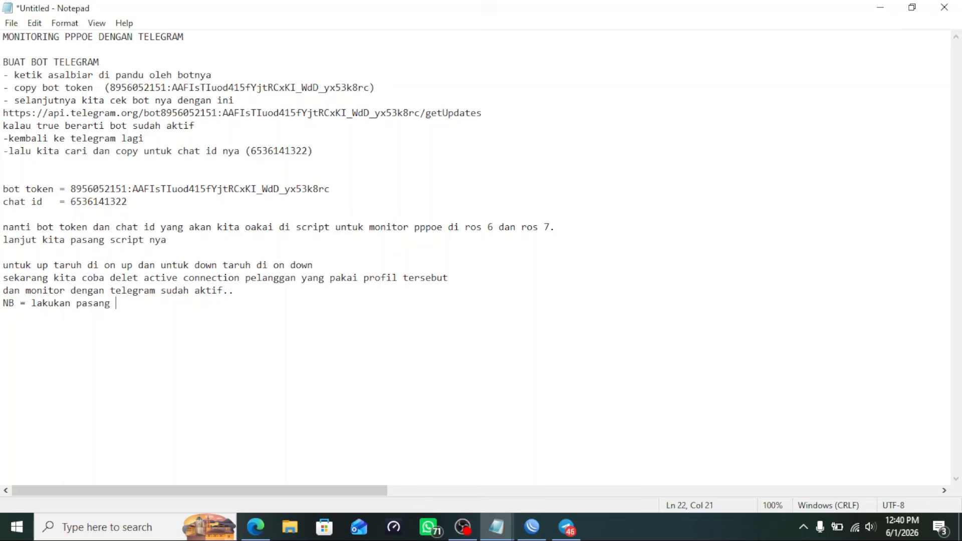
text(script itu di semu)
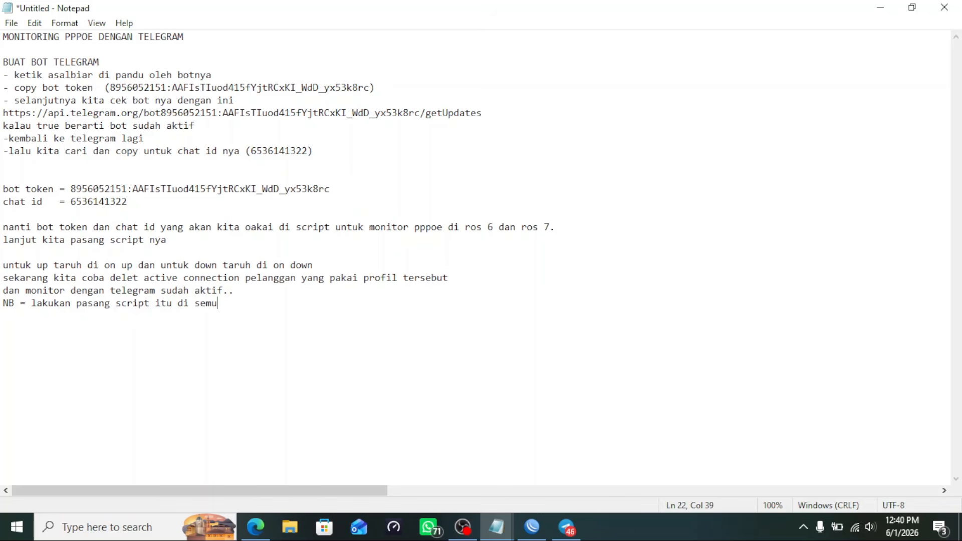
text(a profil ppp kalian)
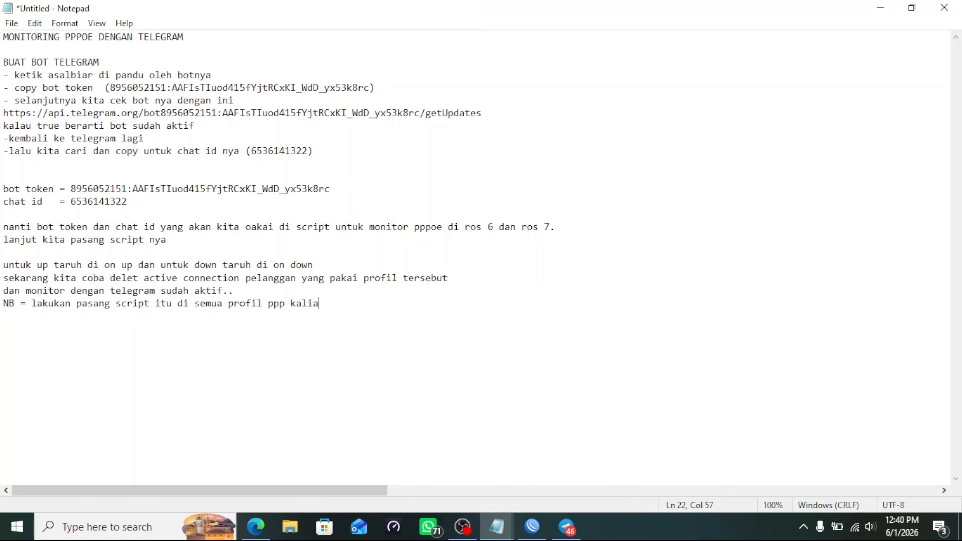
key(BackSpace)
key(BackSpace)
Type the sign-off 'selamat mencoba dan jangan lupa ngopi!!!'
text(s;)
text(e)
text(lamat menc)
text(obada)
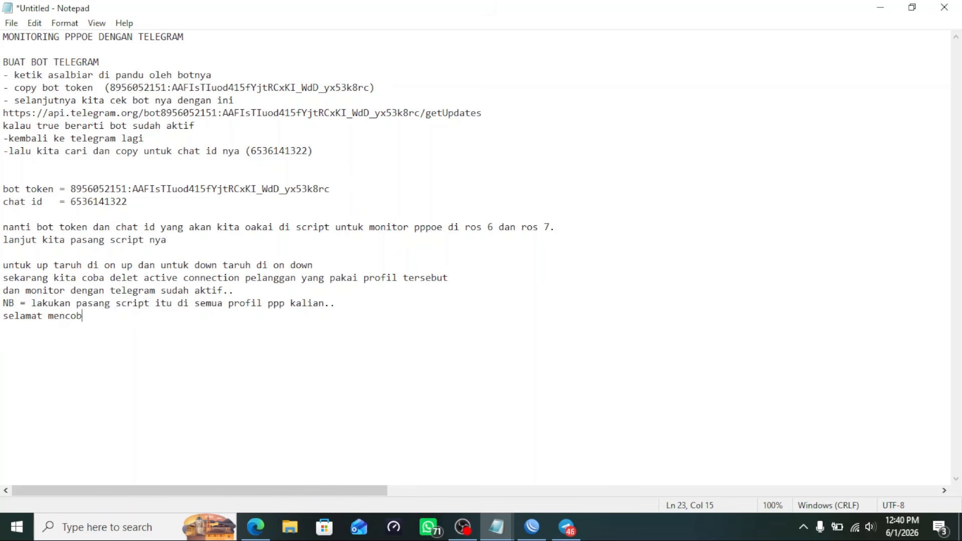
key(BackSpace)
key(BackSpace)
text(dan jangan lupa n)
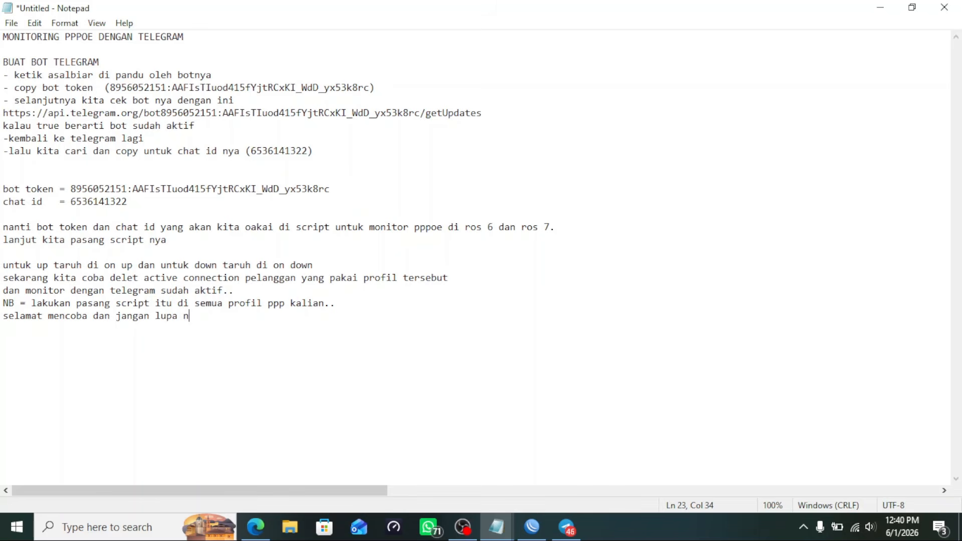
text(gopi!!!)
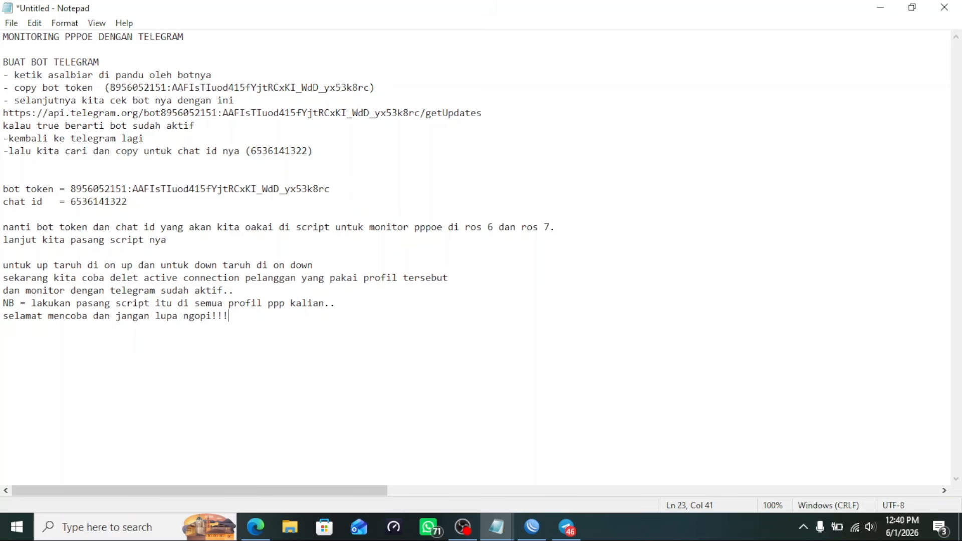